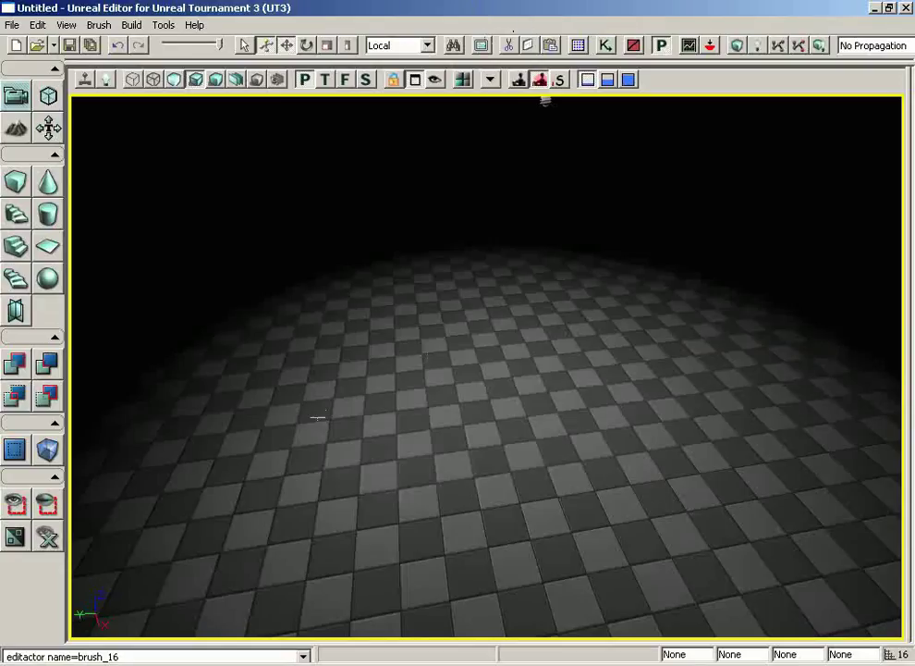
Add a point light on the checkered floor and raise it high above the surface.
drag(289, 414, 279, 422)
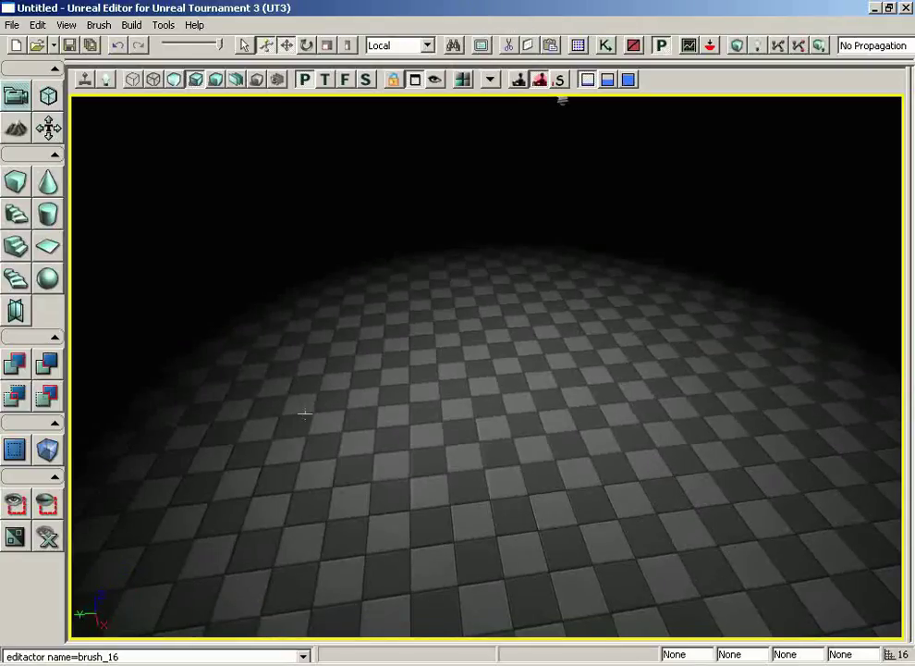
click(269, 406)
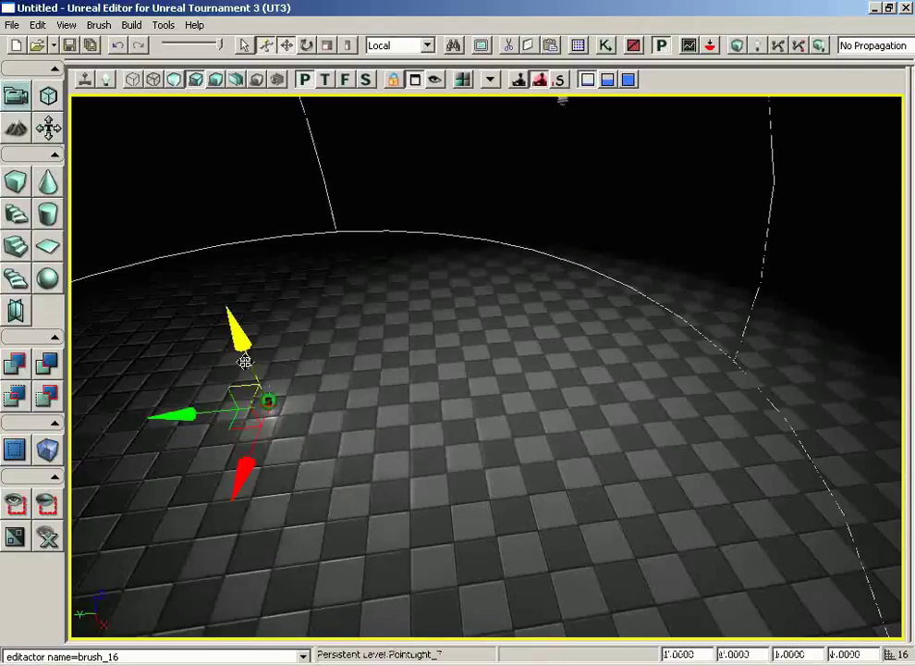
drag(243, 345, 137, 95)
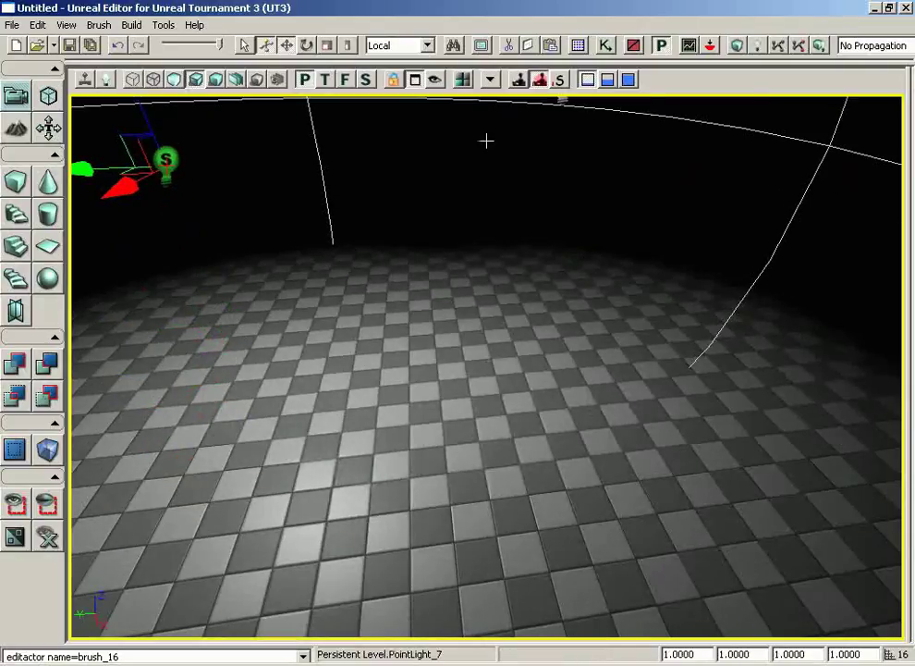
Place the S_ASC_Deco_SM_Arch03 static mesh on the checkered floor and raise it by 16 units.
click(578, 46)
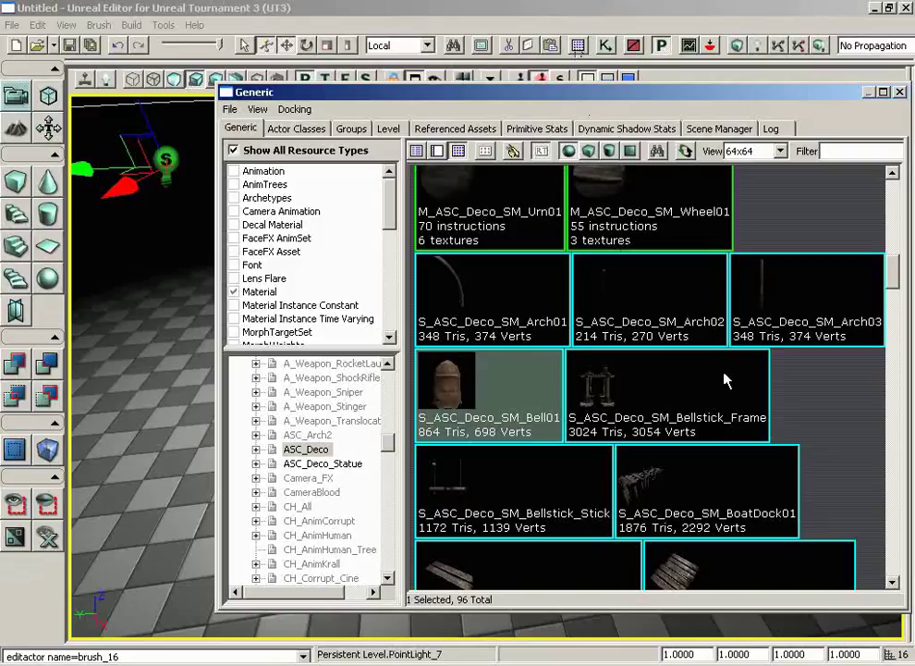
click(790, 299)
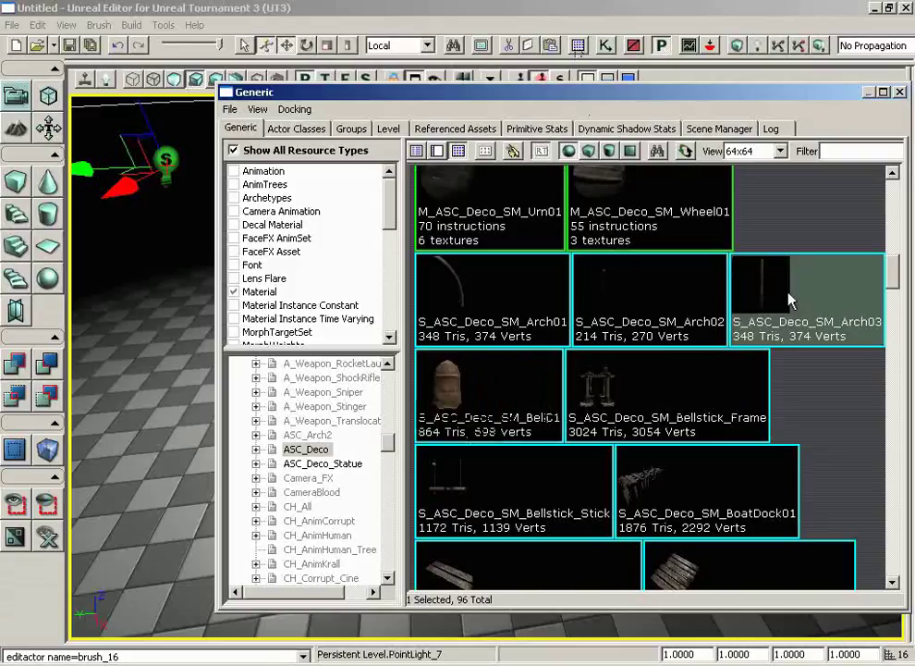
click(900, 92)
mouse_move(430, 462)
right_down()
mouse_move(425, 444)
mouse_move(431, 462)
right_up()
right_click(431, 462)
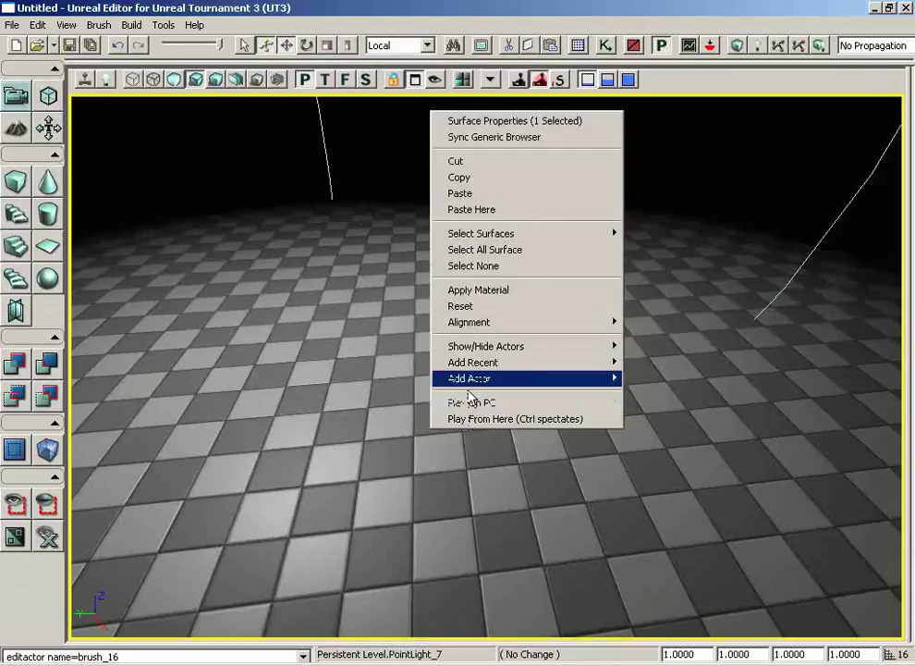
mouse_move(471, 381)
click(325, 383)
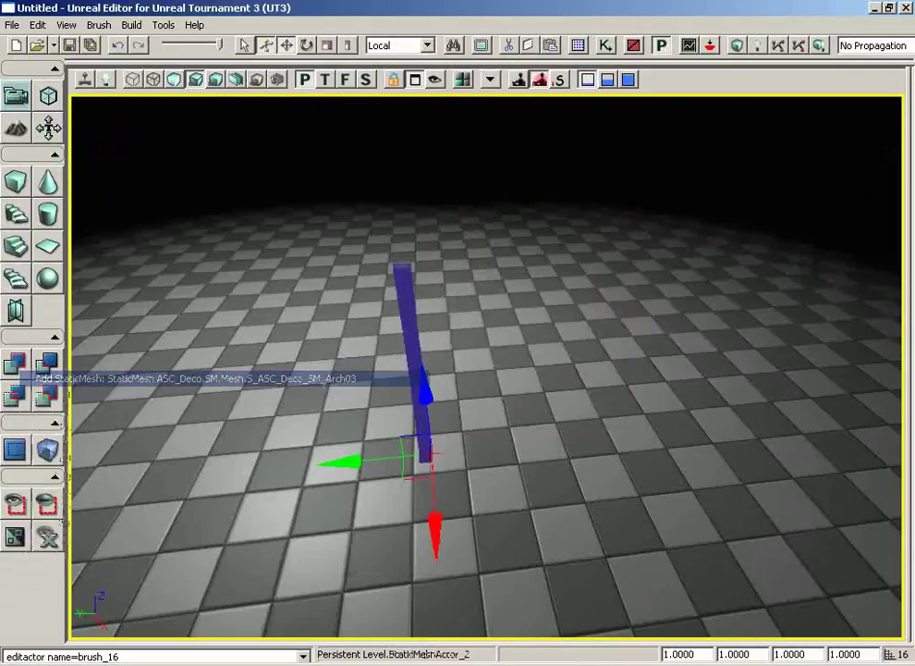
drag(421, 392, 419, 374)
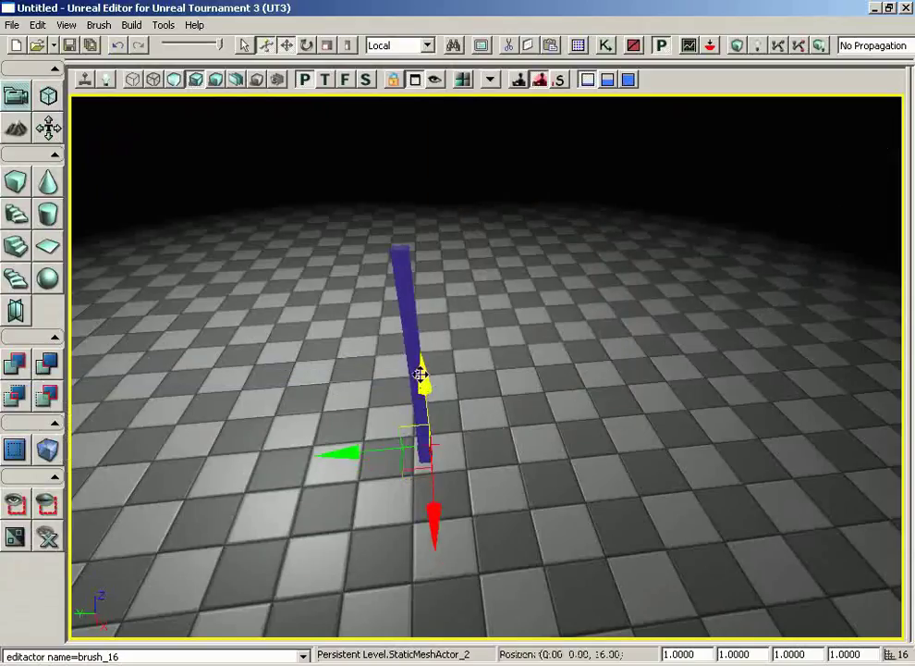
mouse_move(438, 490)
mouse_down()
mouse_move(438, 471)
mouse_move(421, 481)
mouse_move(435, 461)
mouse_move(440, 490)
mouse_up()
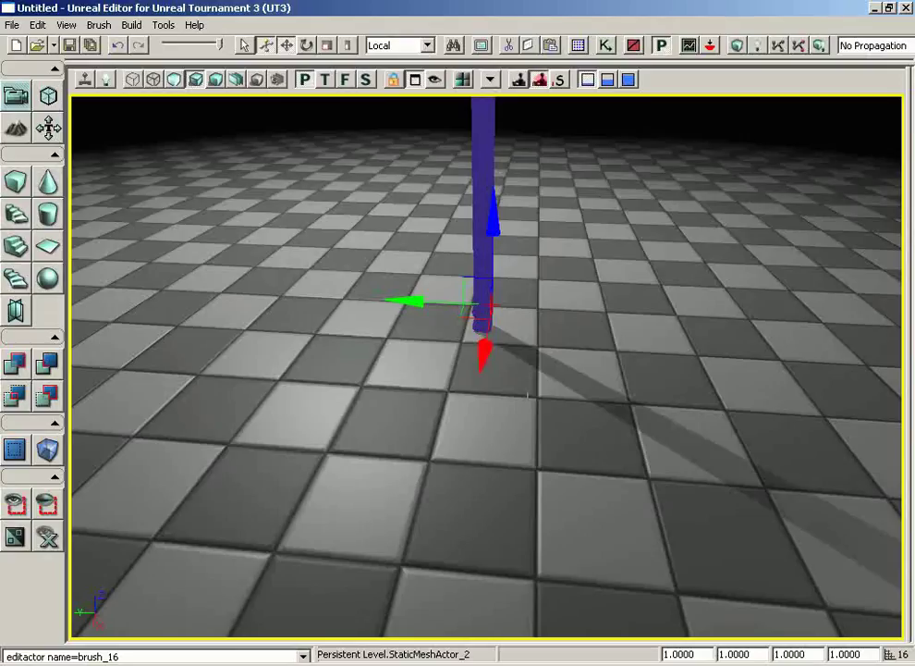
Show the Actor Classes browser and narrow its window to uncover the viewport.
click(451, 44)
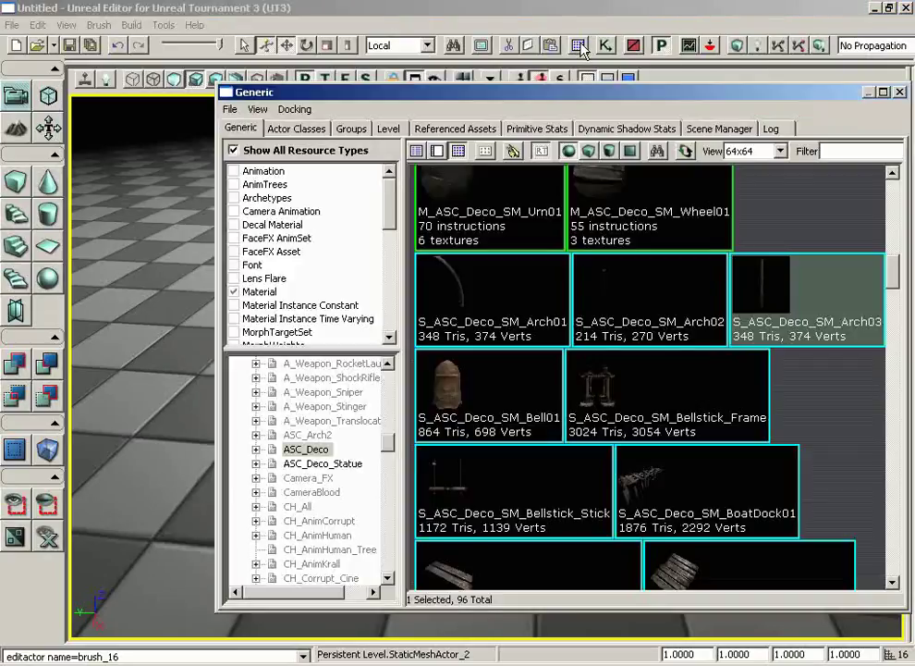
click(288, 130)
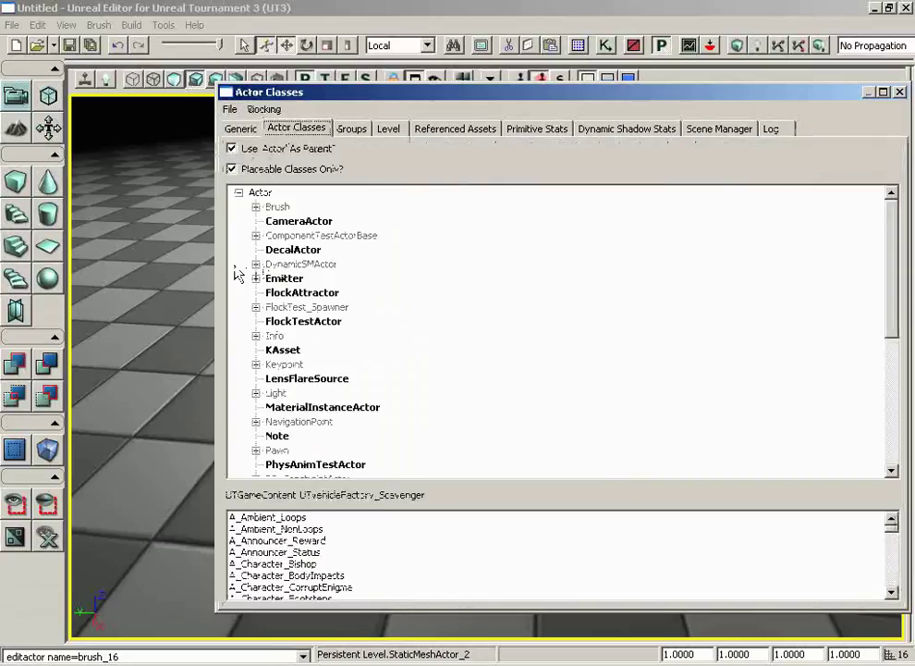
drag(218, 264, 609, 264)
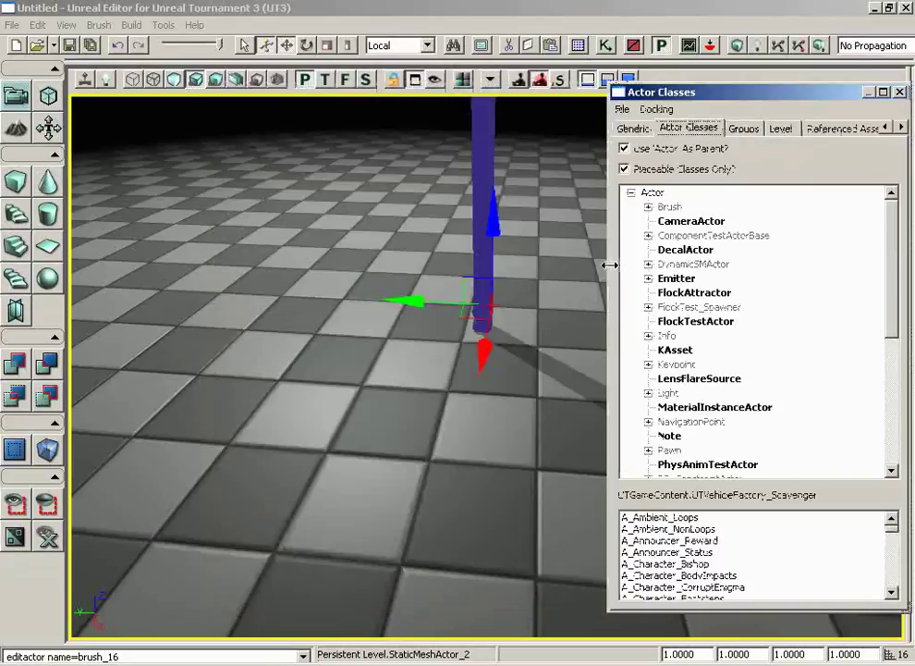
Examine the placeable classes under Actor, including CameraActor, Emitter, ComponentTestActorBase and the subclasses of DynamicSMActor.
click(653, 194)
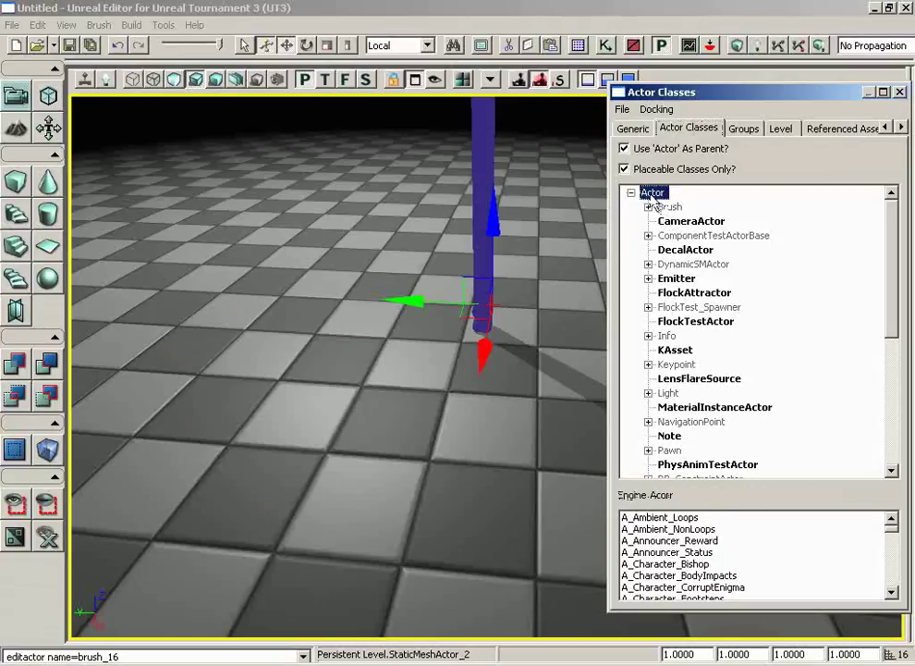
click(689, 237)
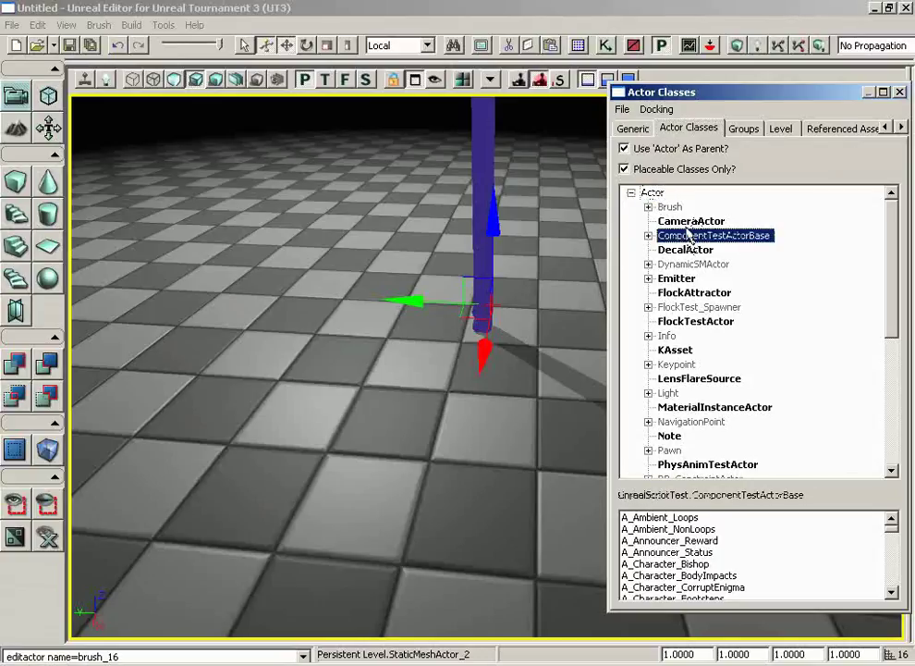
click(689, 221)
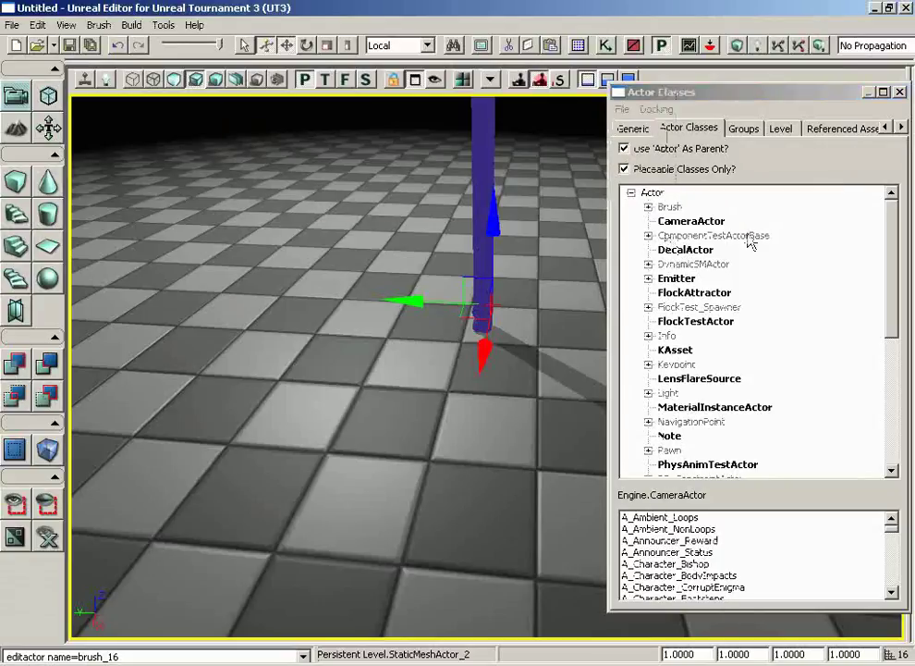
click(689, 222)
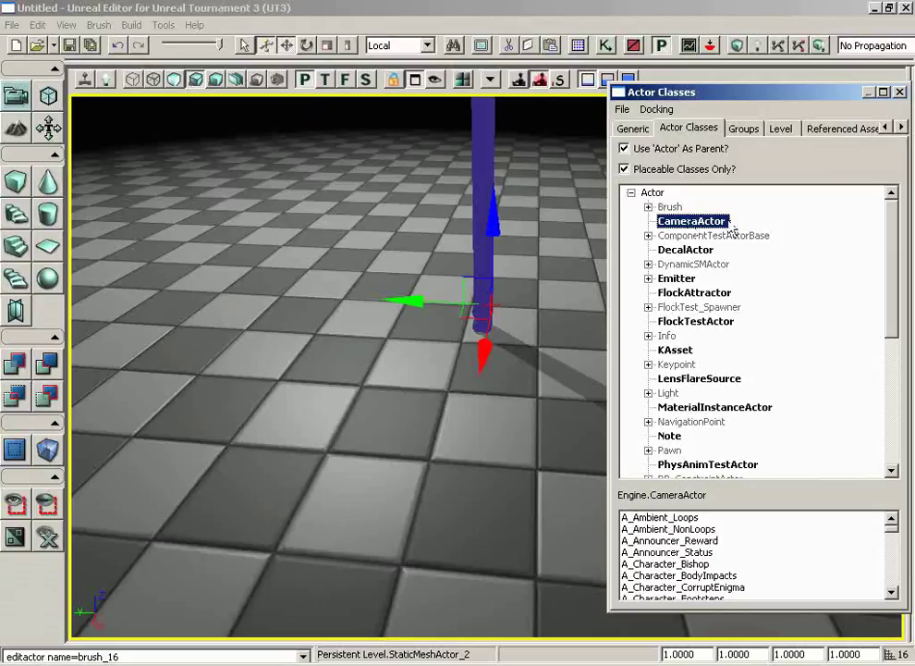
click(693, 279)
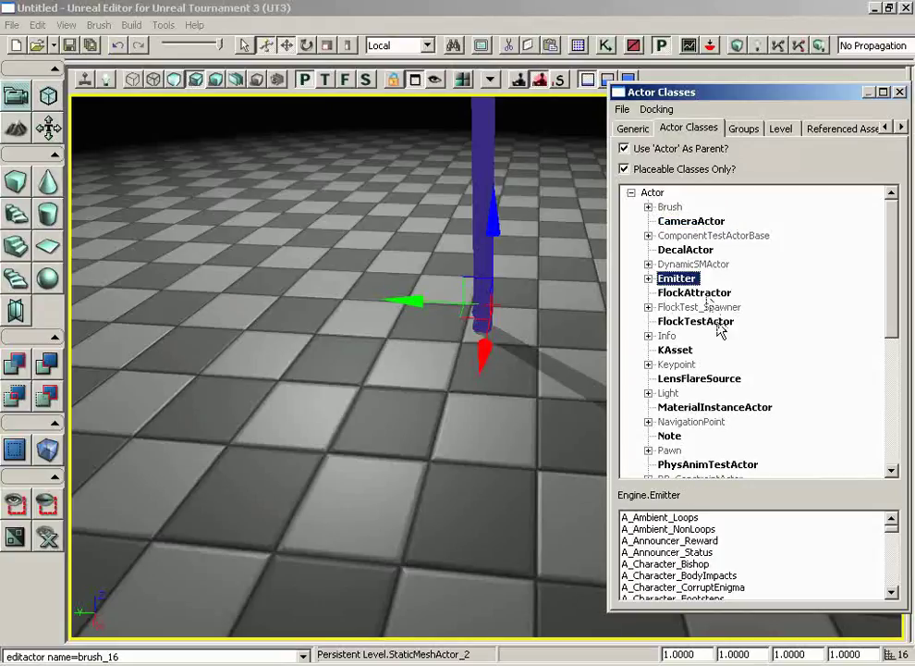
click(712, 237)
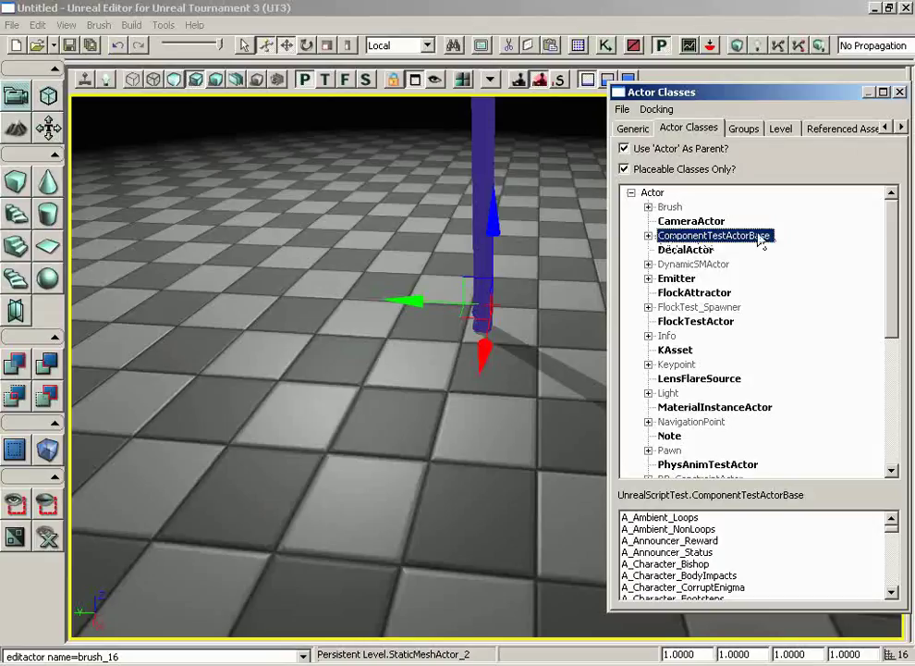
click(648, 265)
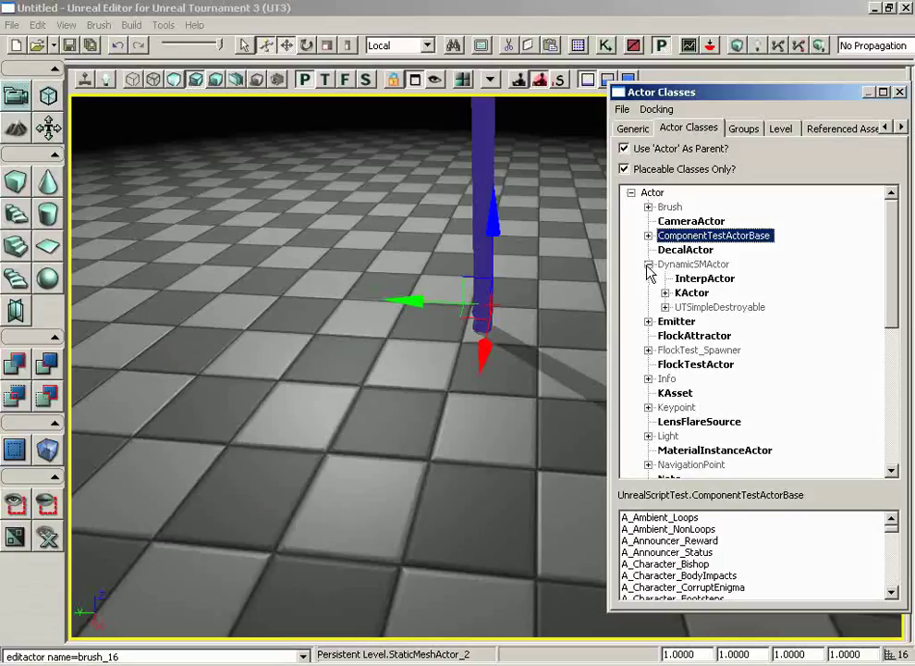
click(648, 265)
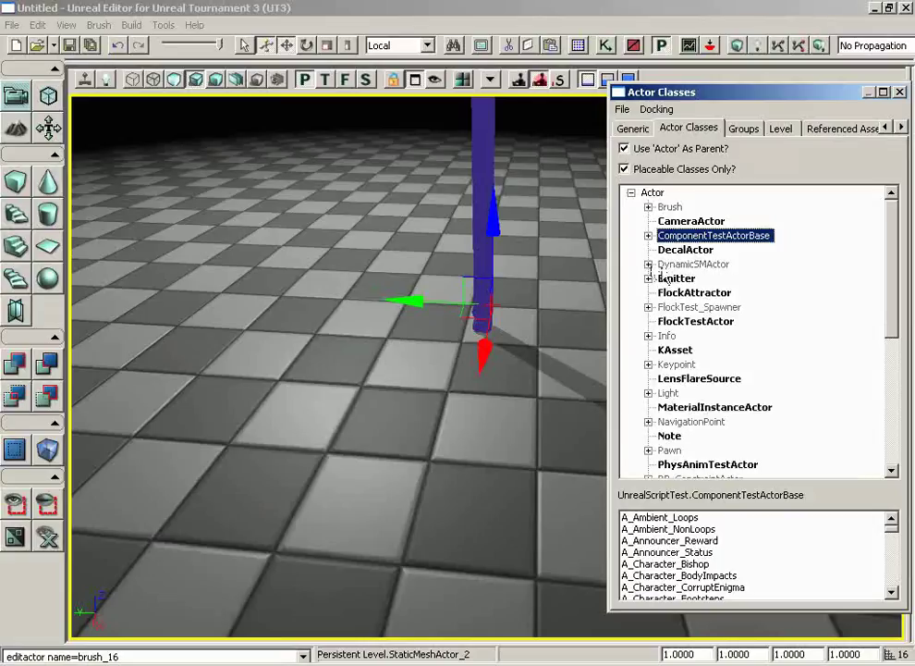
Examine the Light subclasses DirectionalLight, PointLight, SkyLight and SpotLight, including the movable and toggleable PointLight variants.
click(666, 395)
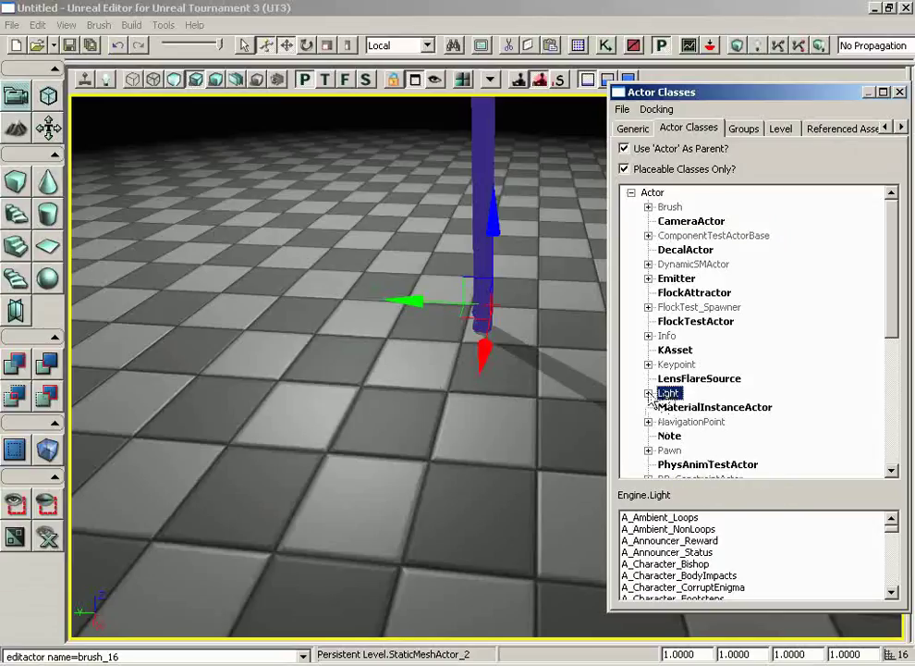
click(649, 394)
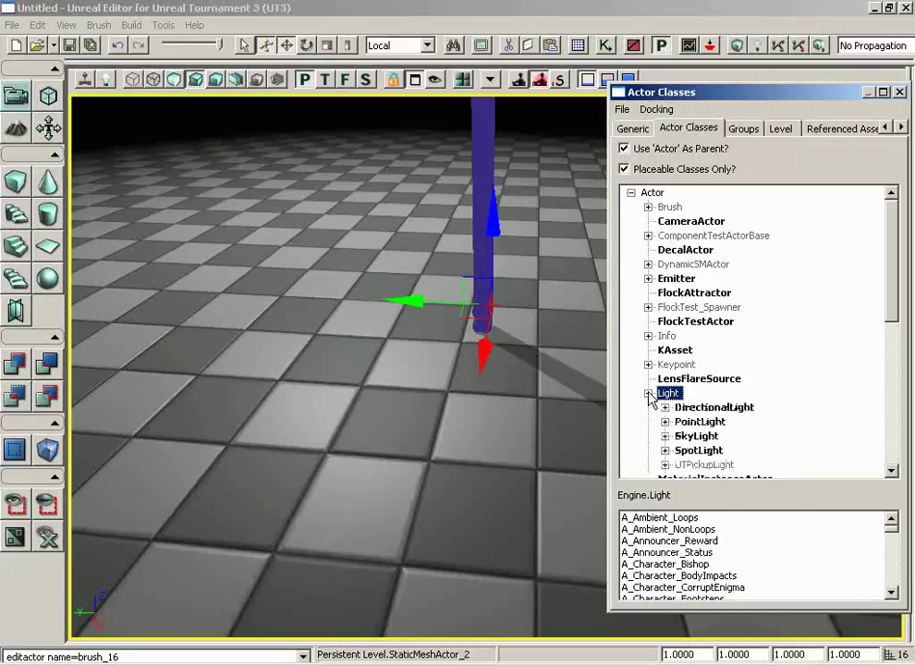
click(714, 407)
click(712, 423)
click(703, 435)
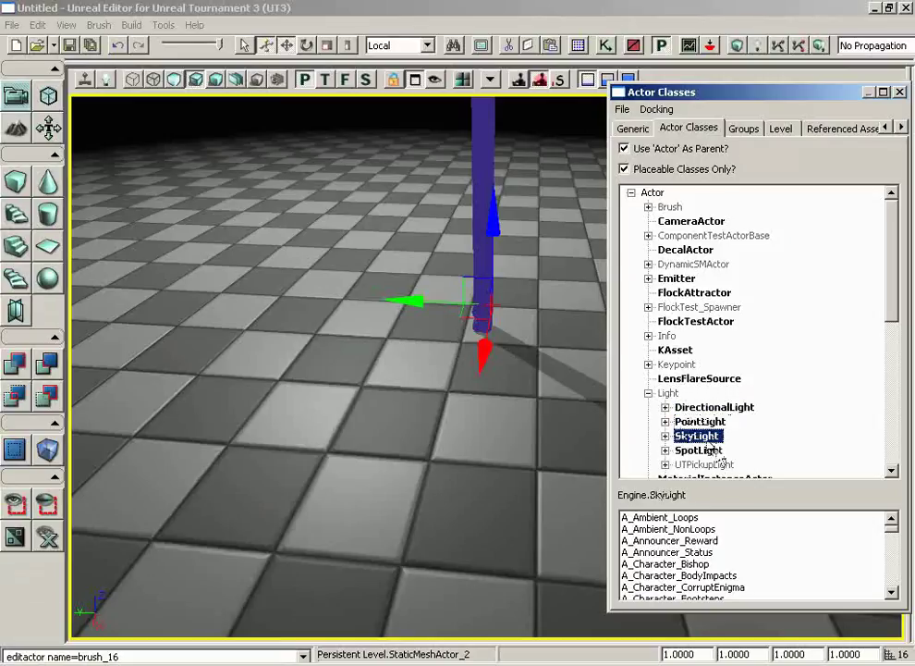
click(704, 451)
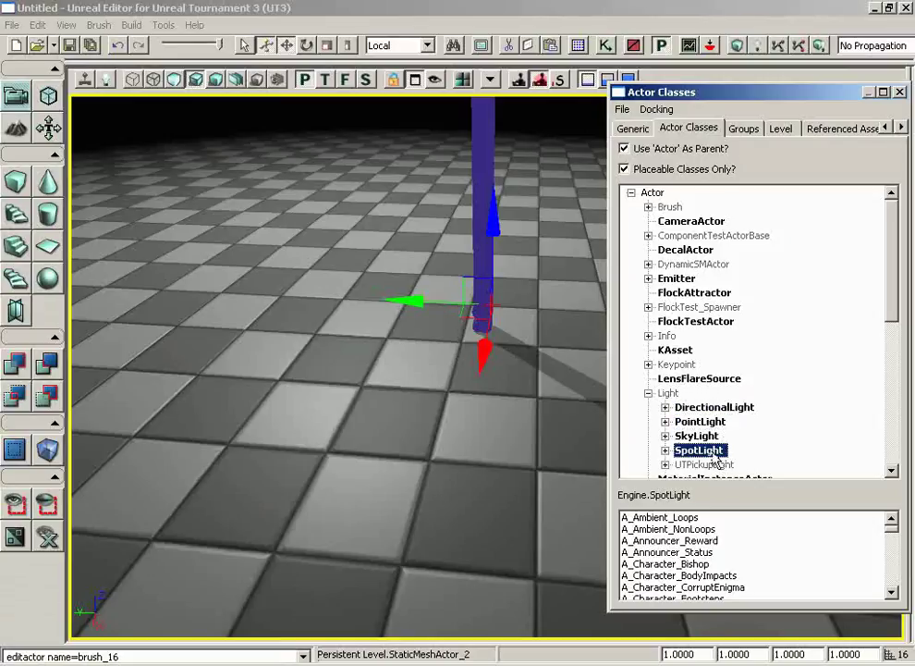
click(665, 422)
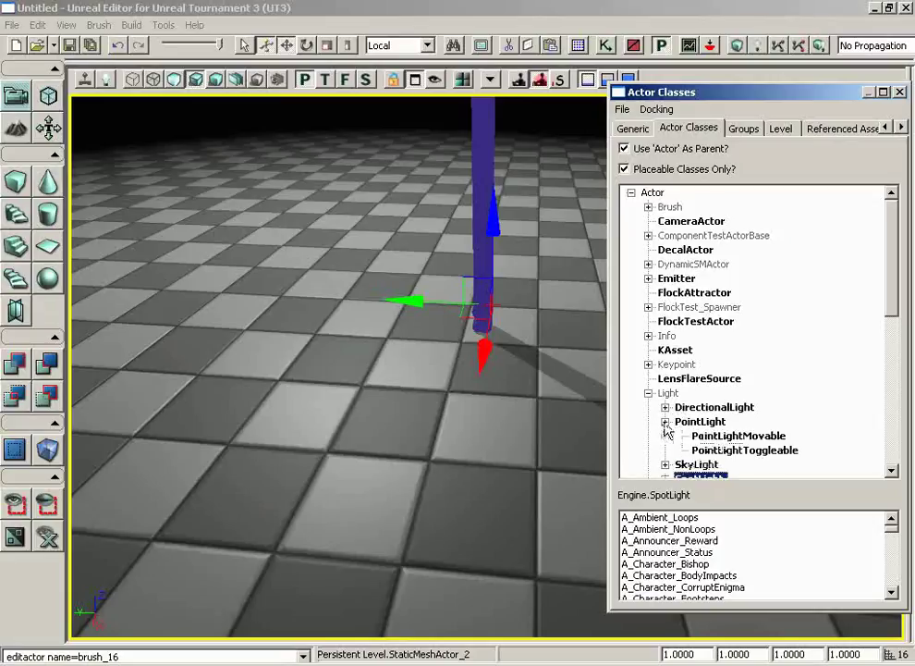
click(750, 435)
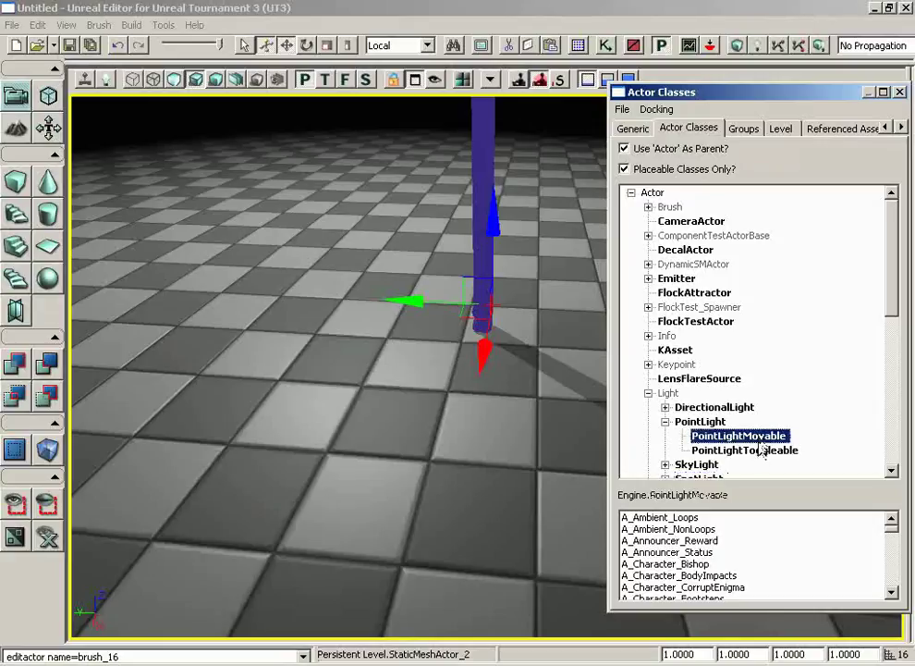
click(759, 451)
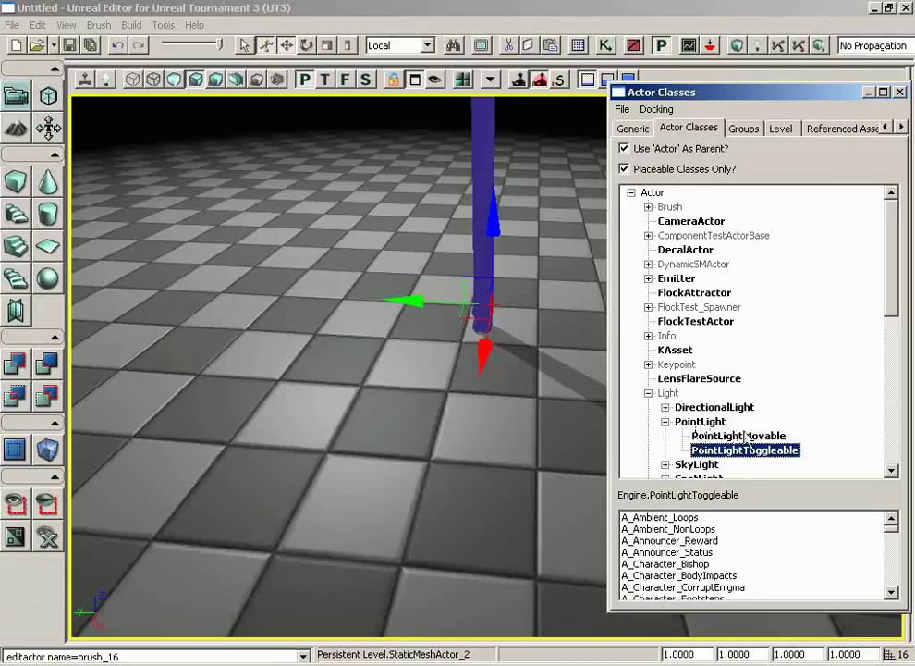
right_drag(544, 334, 410, 235)
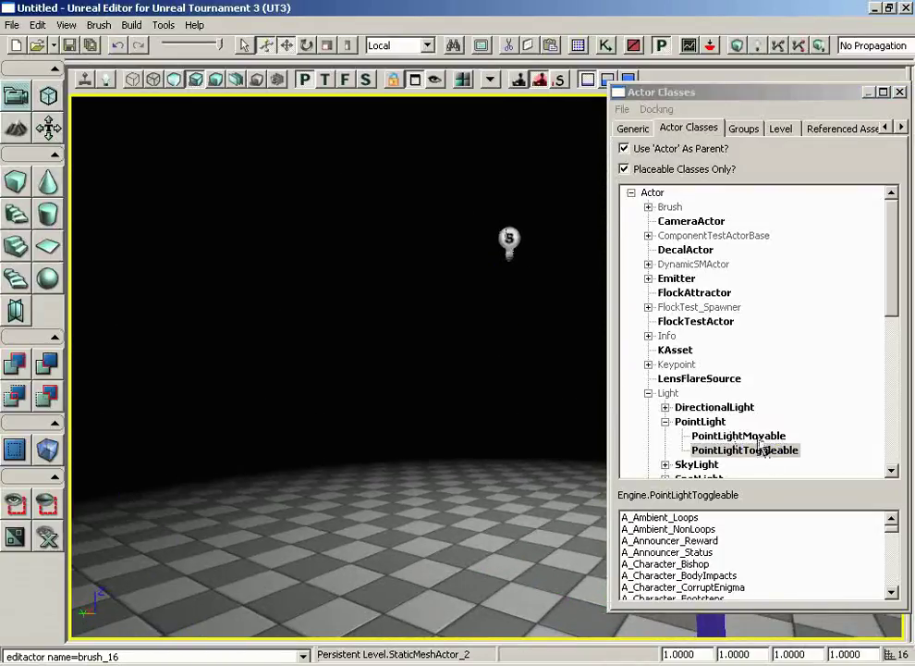
Check the floor's actor placement options with the SpotLight class and the SkyLight class selected, without adding either light.
click(665, 421)
click(698, 451)
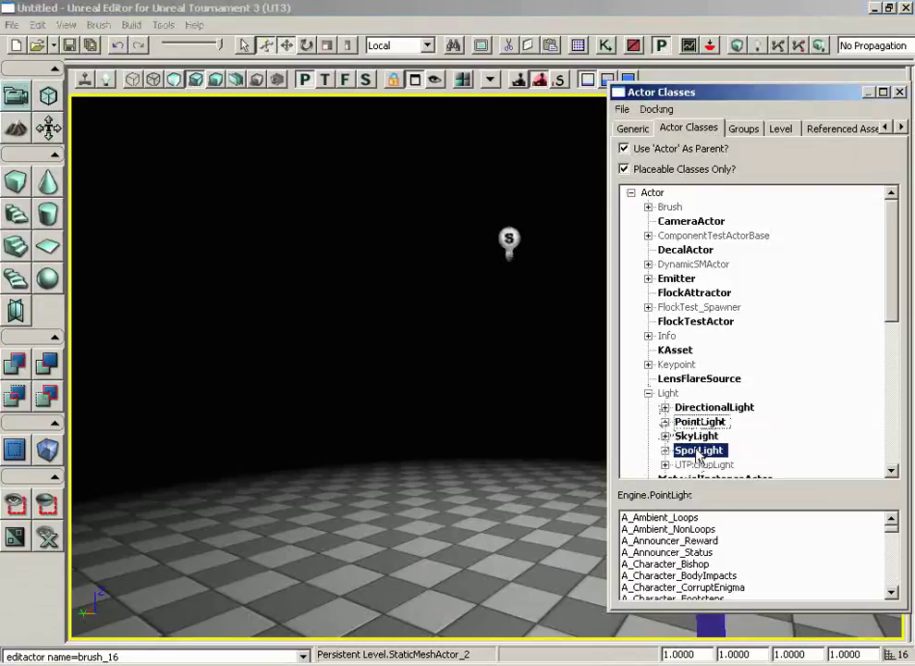
right_drag(474, 370, 347, 383)
right_click(298, 399)
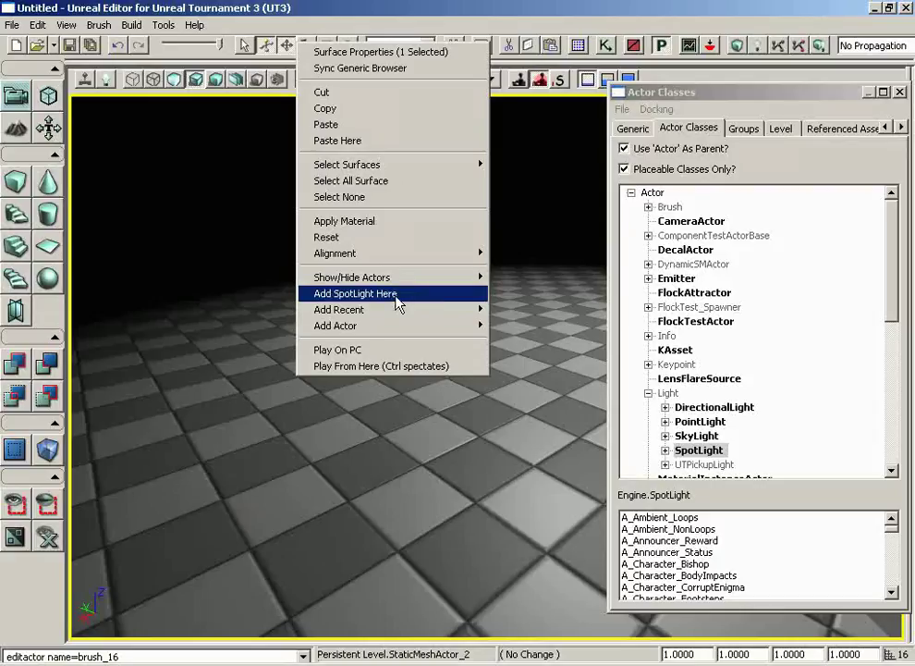
click(697, 435)
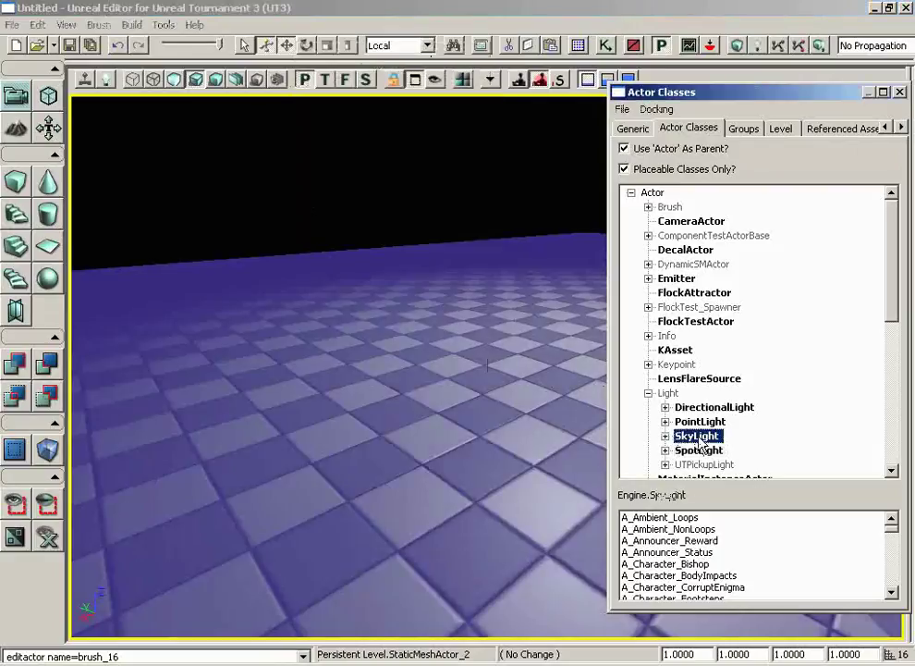
right_click(365, 413)
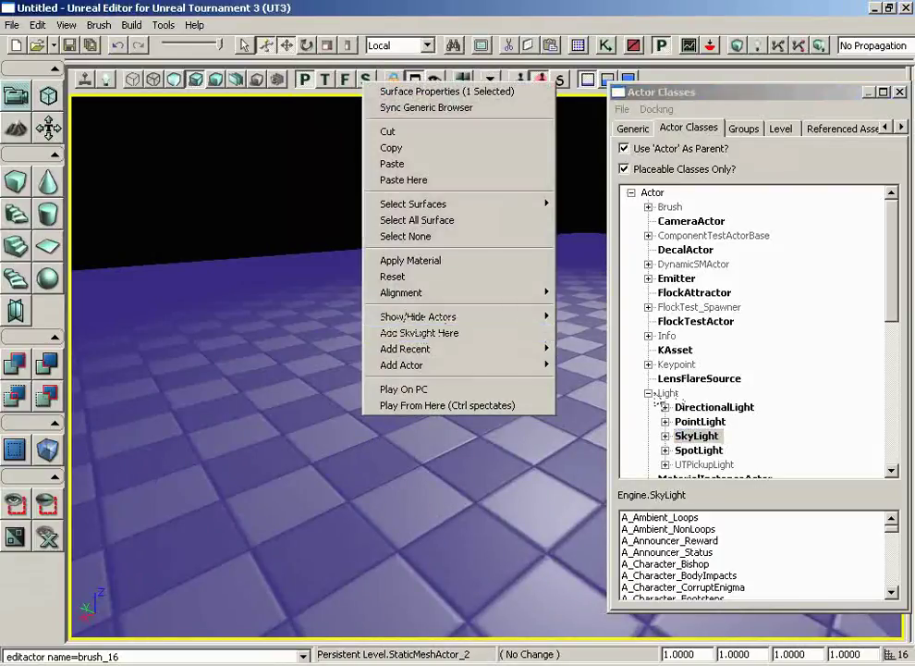
Collapse the Light class and expand NavigationPoint to look through its subclasses.
click(648, 393)
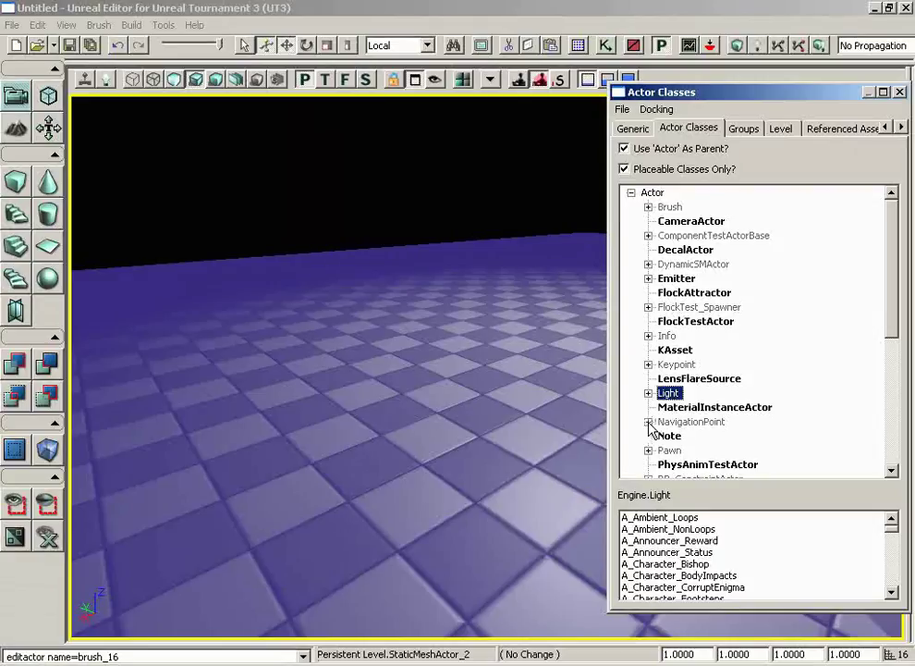
click(649, 422)
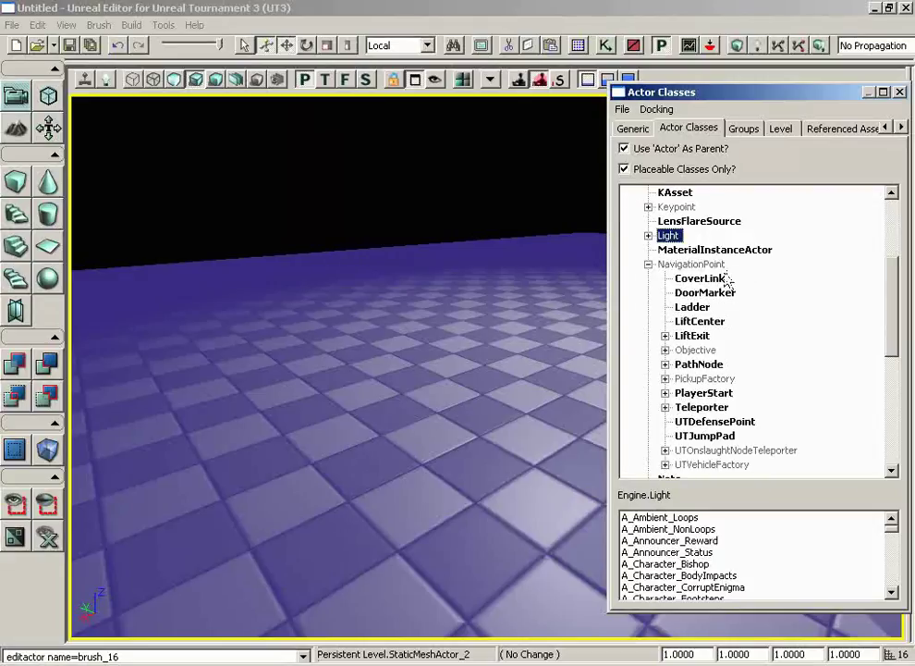
scroll(753, 273, down, 1)
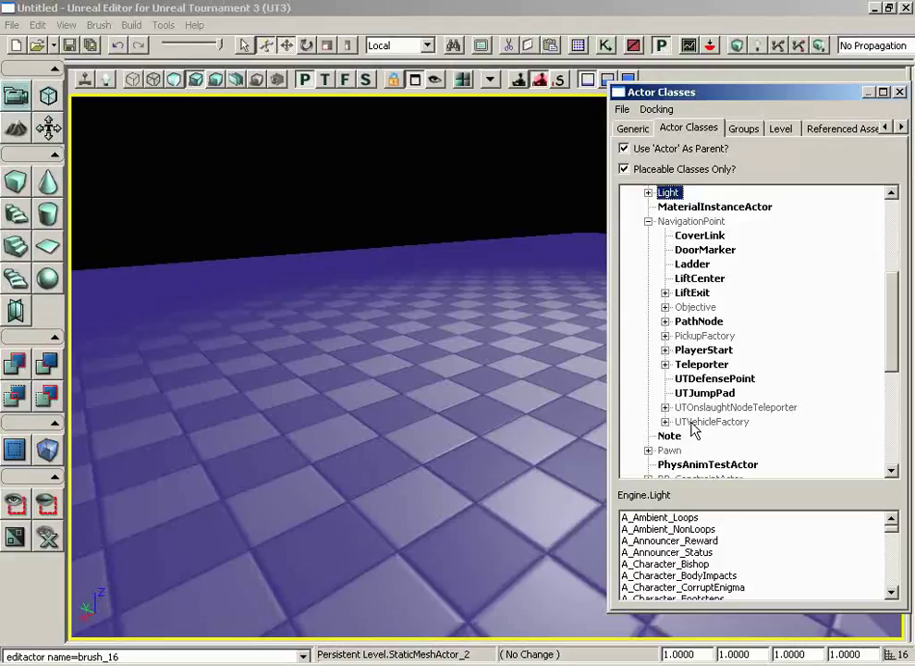
Expand PickupFactory and UTPickupFactory in the class tree and add a UTWeaponPickupFactory to the checkered floor.
click(664, 335)
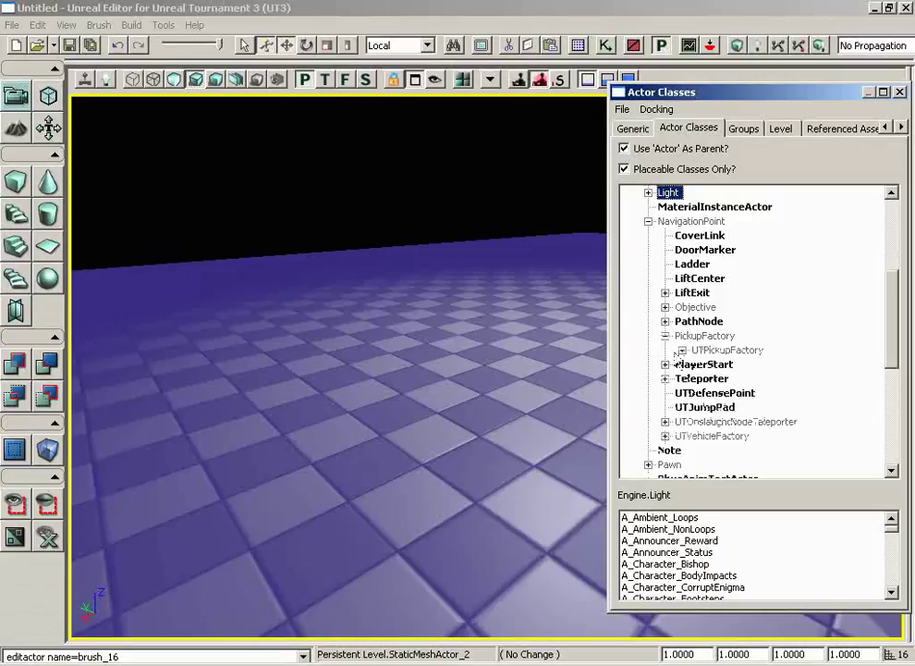
click(681, 350)
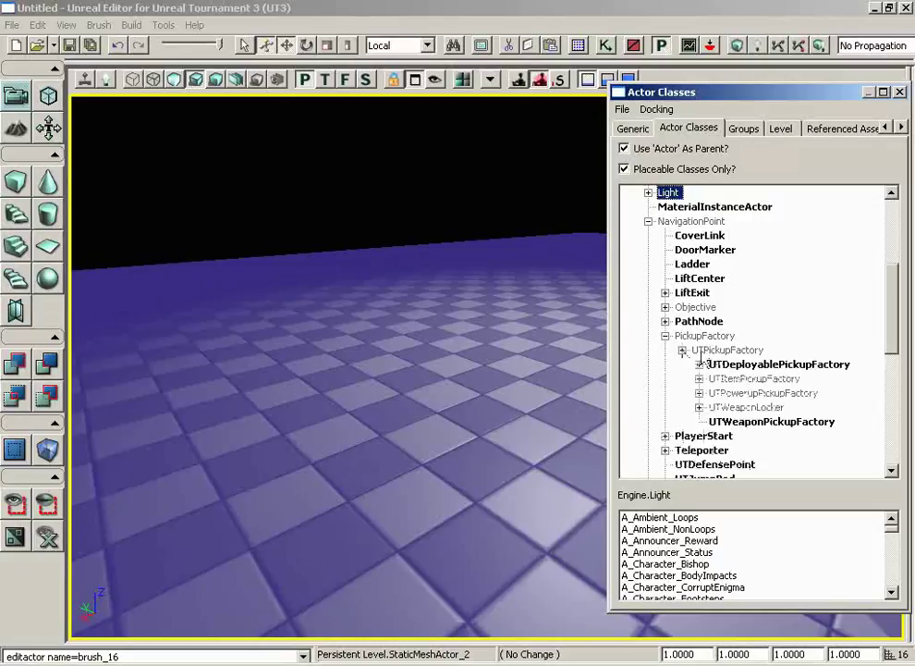
click(761, 424)
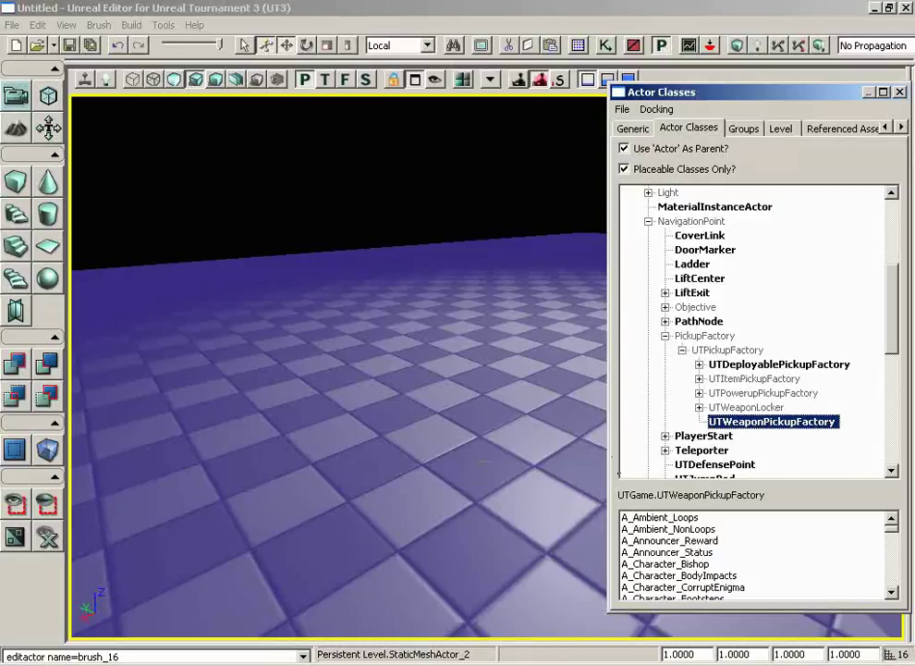
right_click(462, 453)
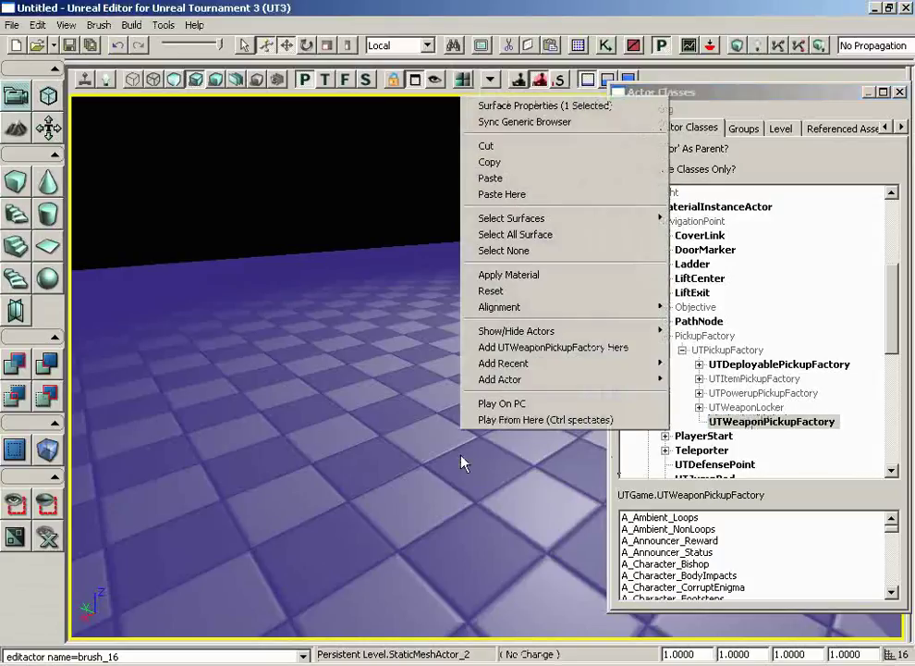
click(534, 349)
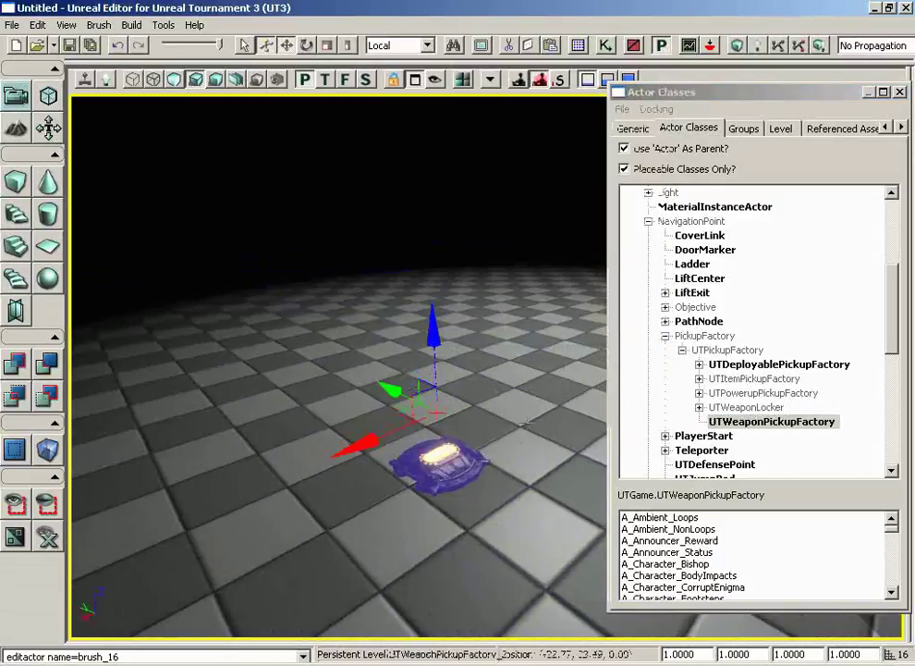
Set the placed weapon pickup factory's WeaponPickupClass to UTWeap_Stinger and close its properties.
drag(523, 404, 526, 433)
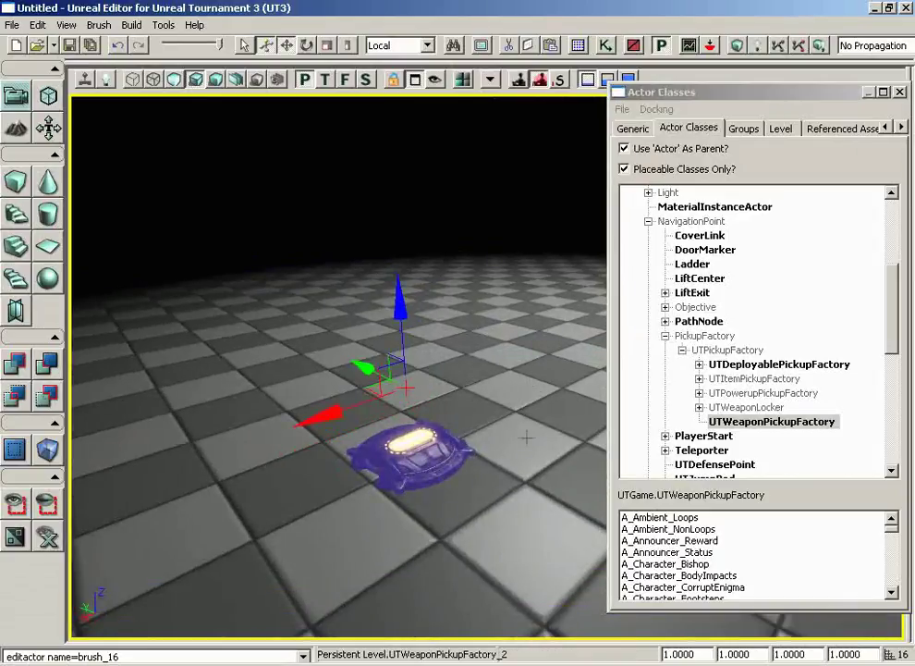
right_click(527, 443)
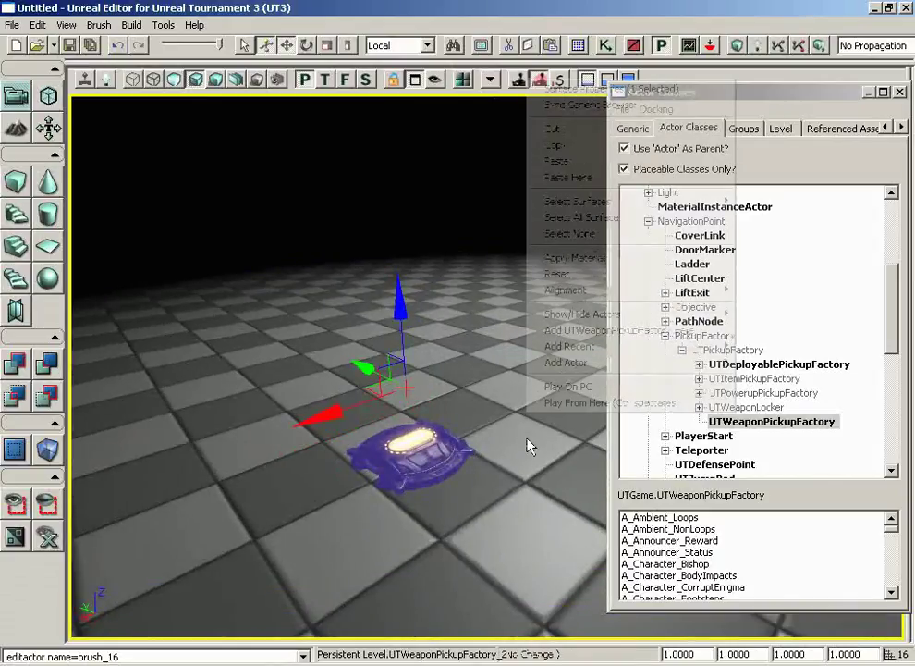
key(Escape)
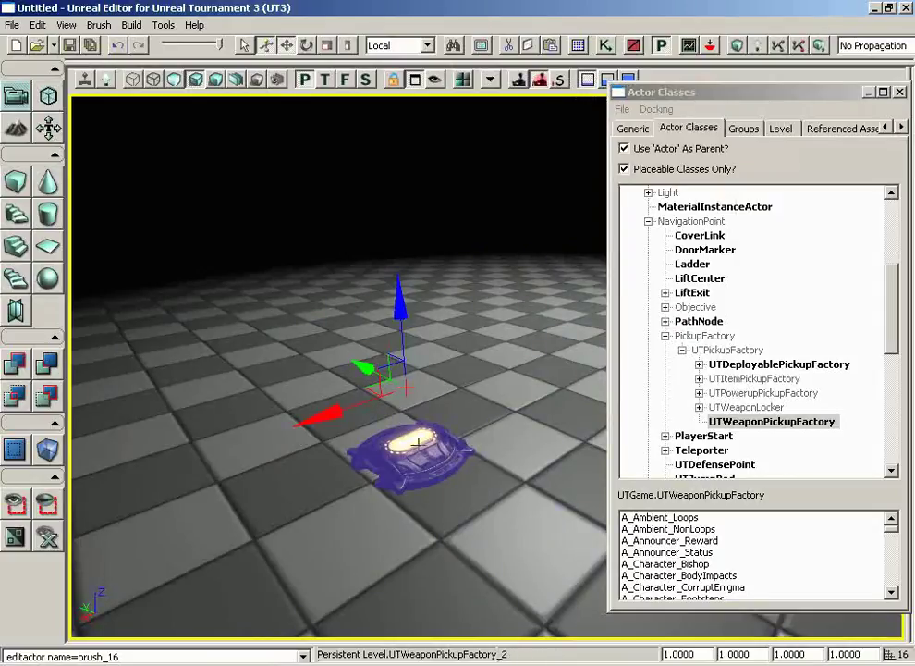
double_click(404, 461)
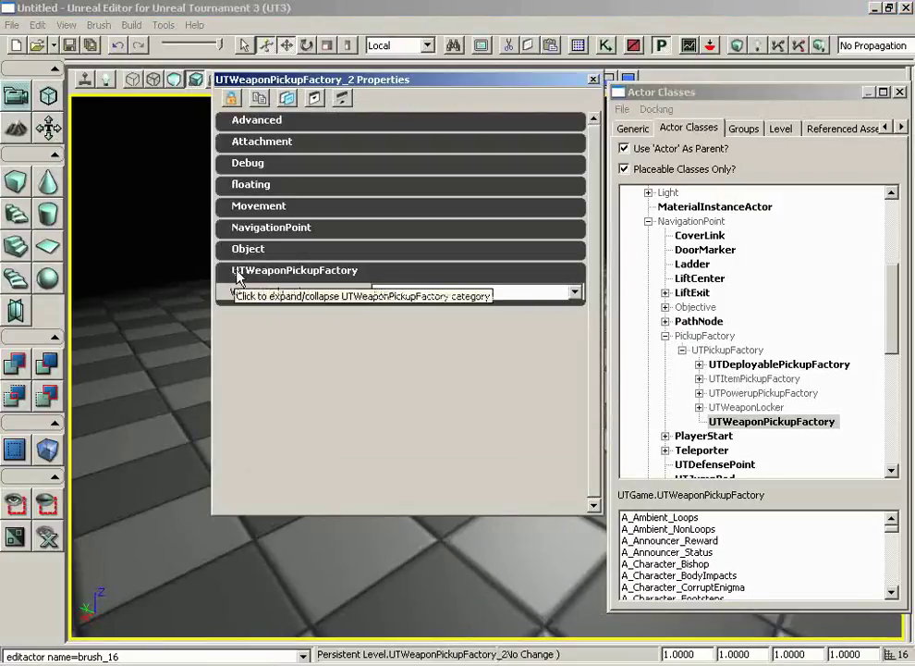
click(359, 271)
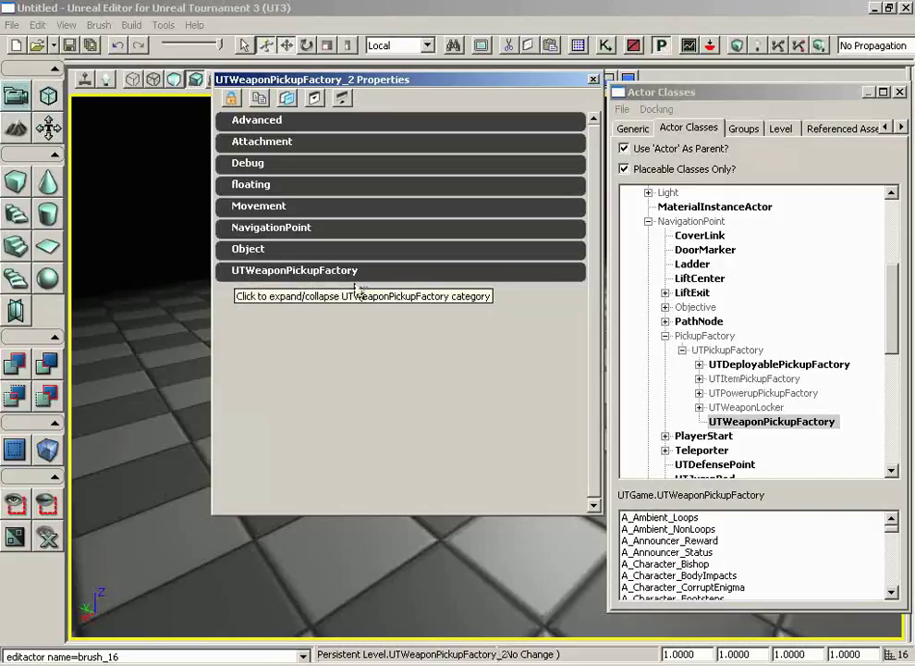
click(357, 274)
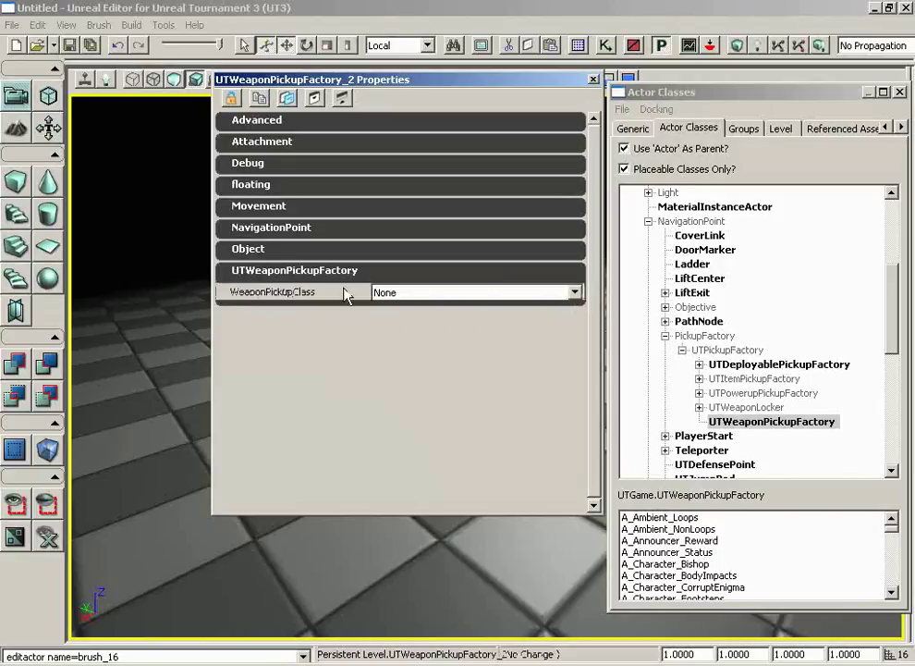
click(433, 294)
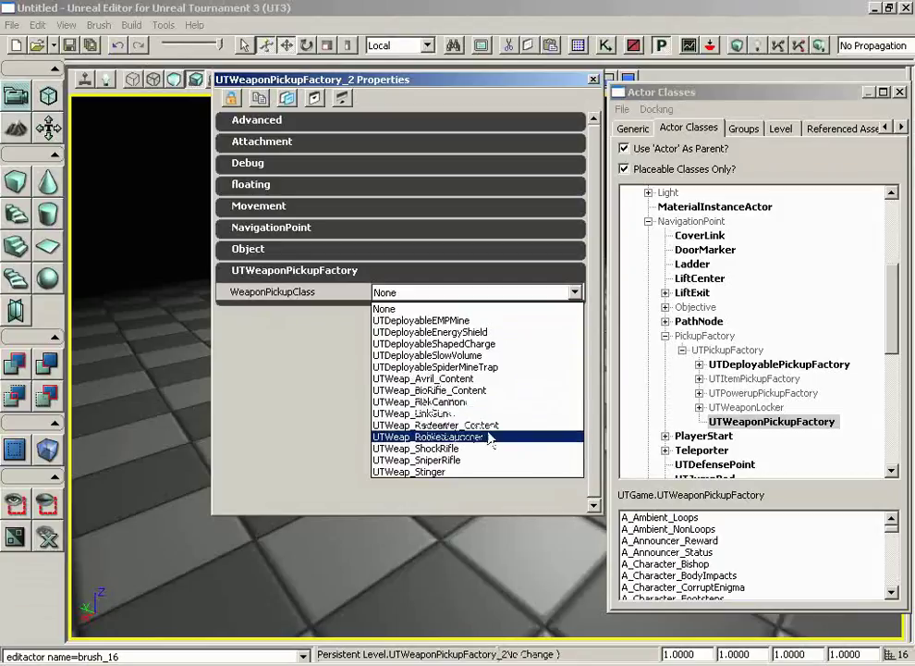
click(469, 472)
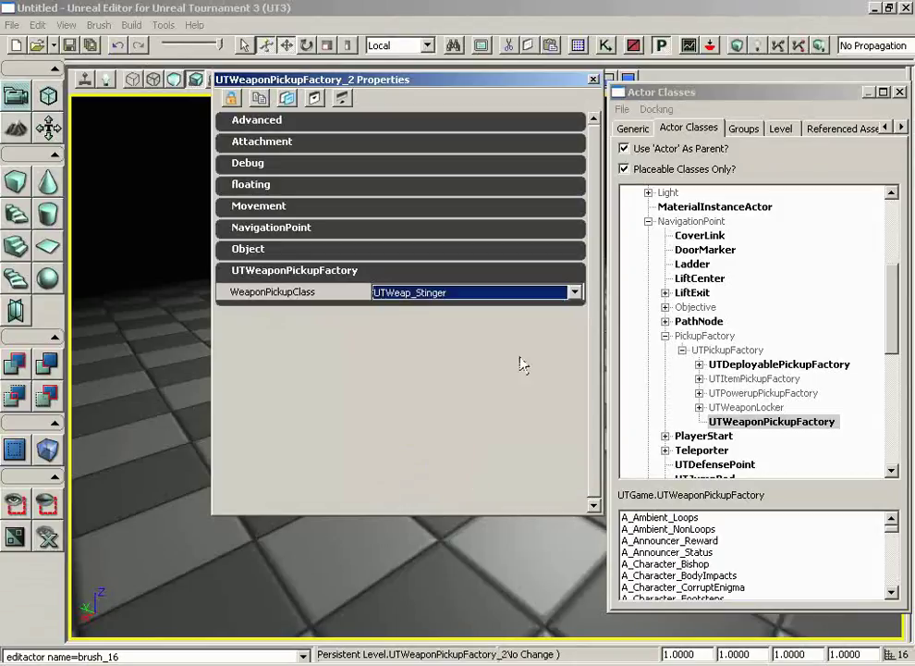
click(593, 82)
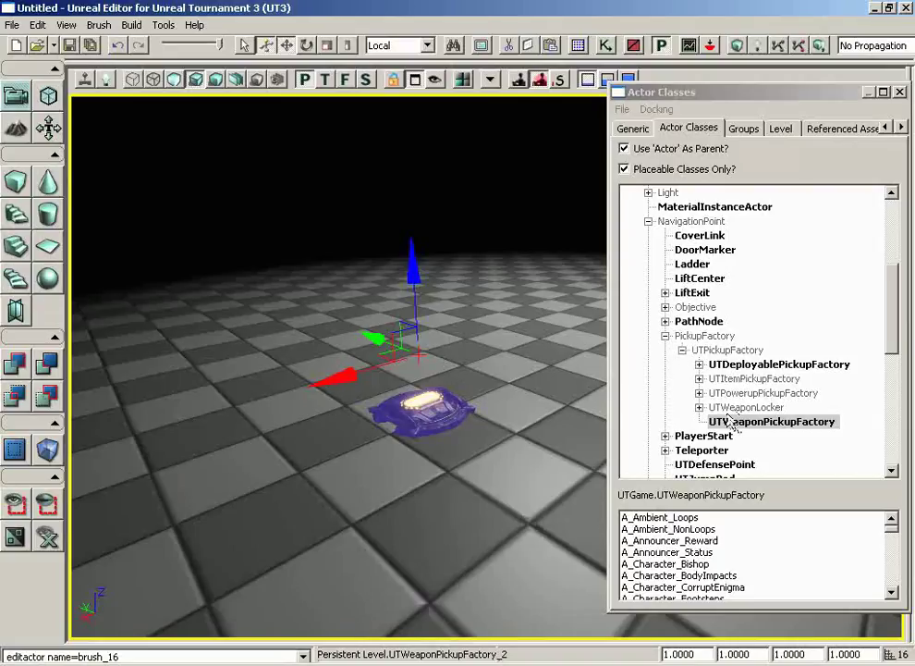
Expand UTItemPickupFactory and its ammo subclasses, and add a UTAmmo_Stinger pickup beside the weapon base.
click(700, 379)
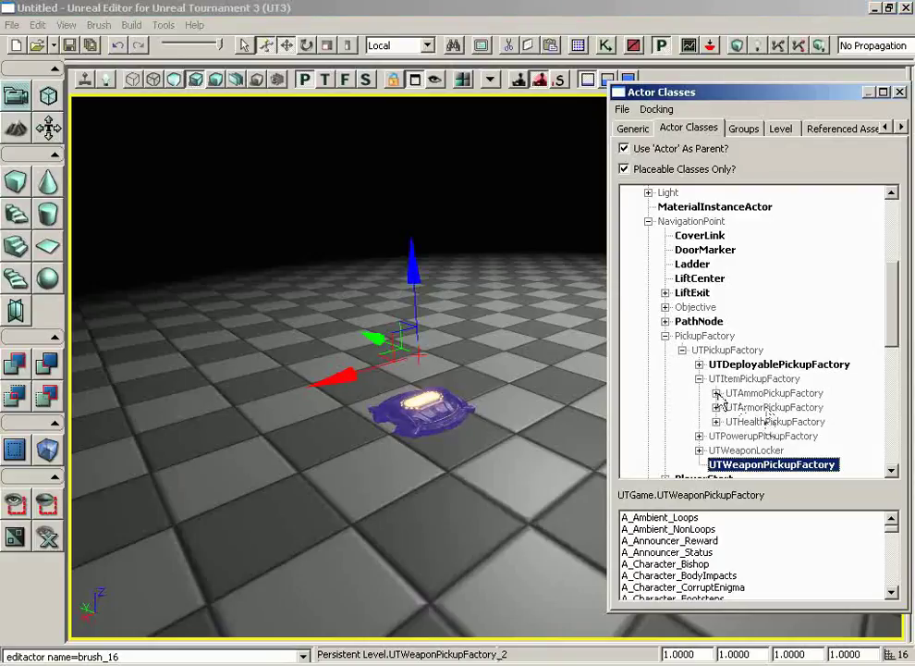
click(717, 393)
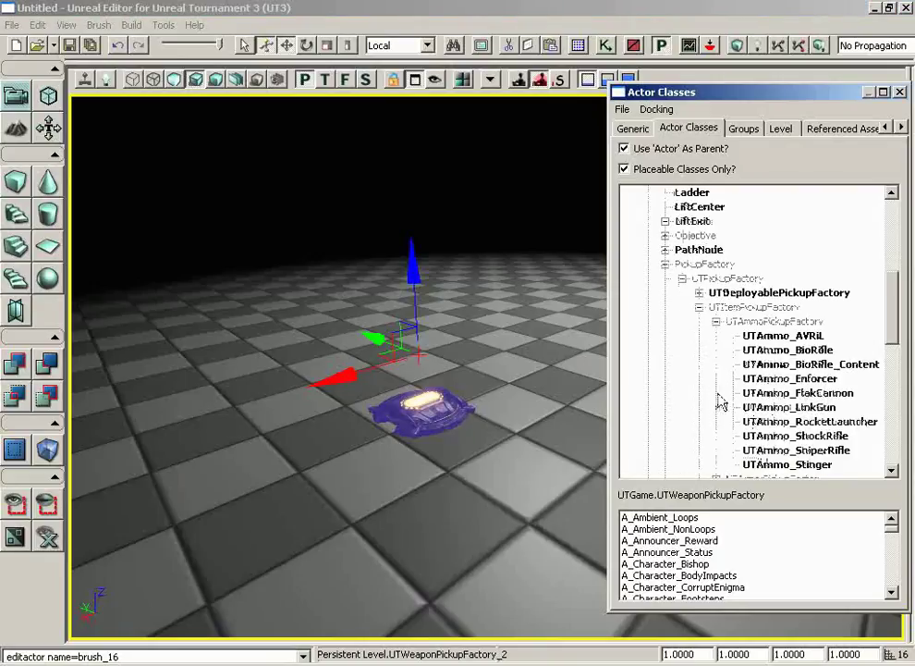
click(801, 465)
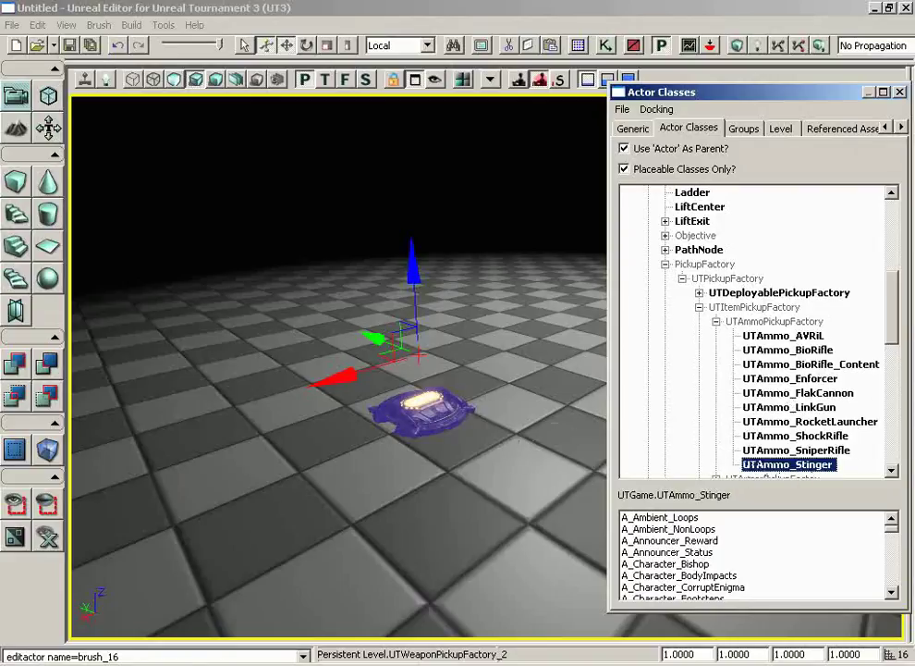
right_click(515, 420)
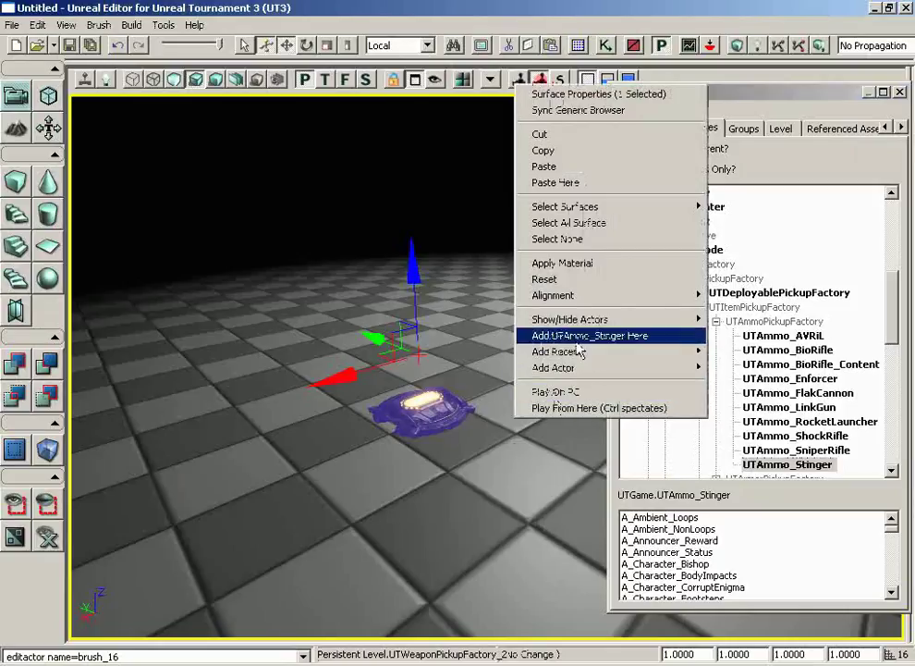
click(588, 335)
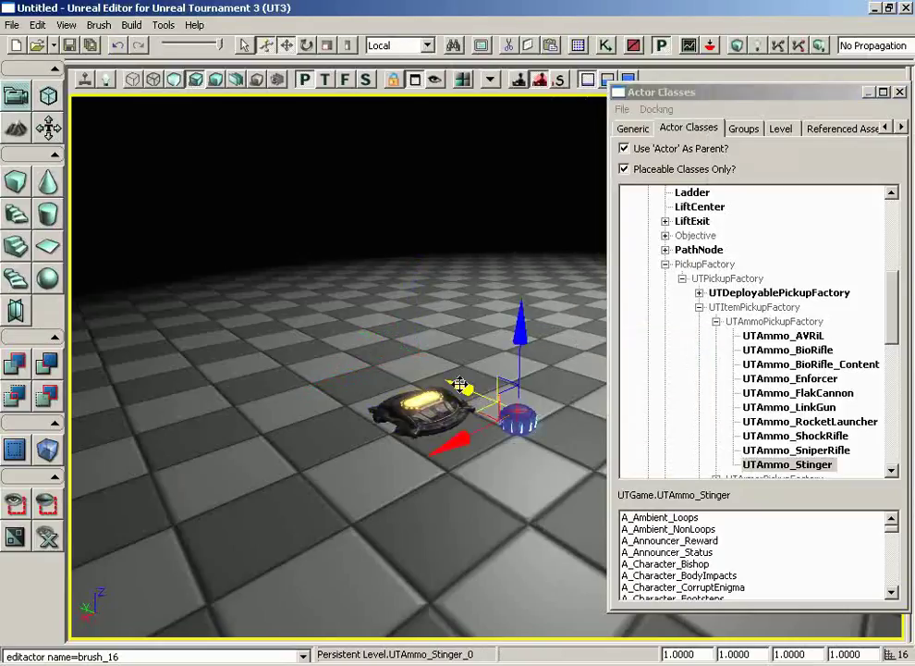
Move the Stinger ammo pickup away from the weapon base and place a duplicate of it nearby.
drag(466, 388, 462, 386)
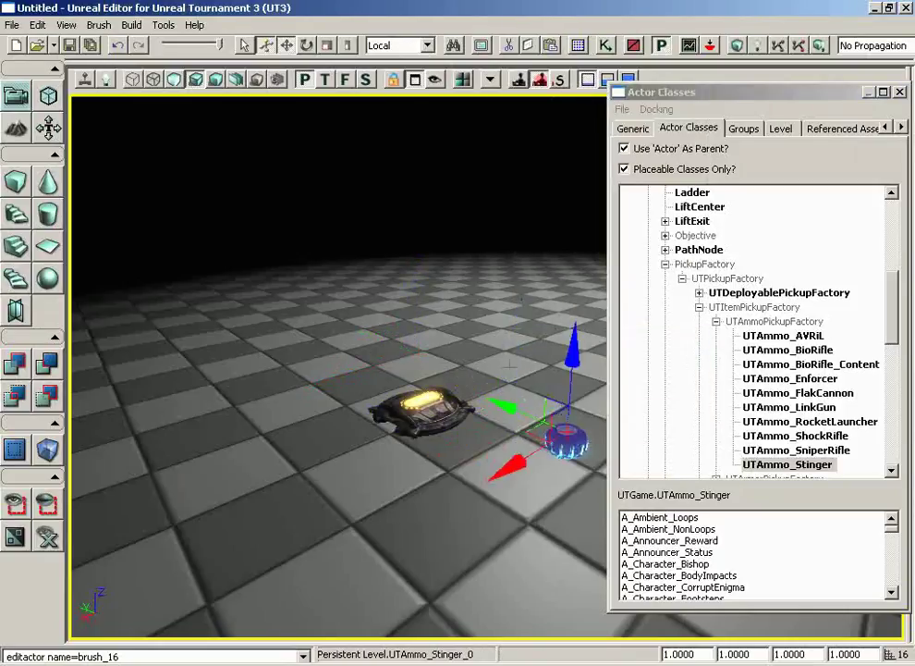
alt+drag(507, 467, 476, 481)
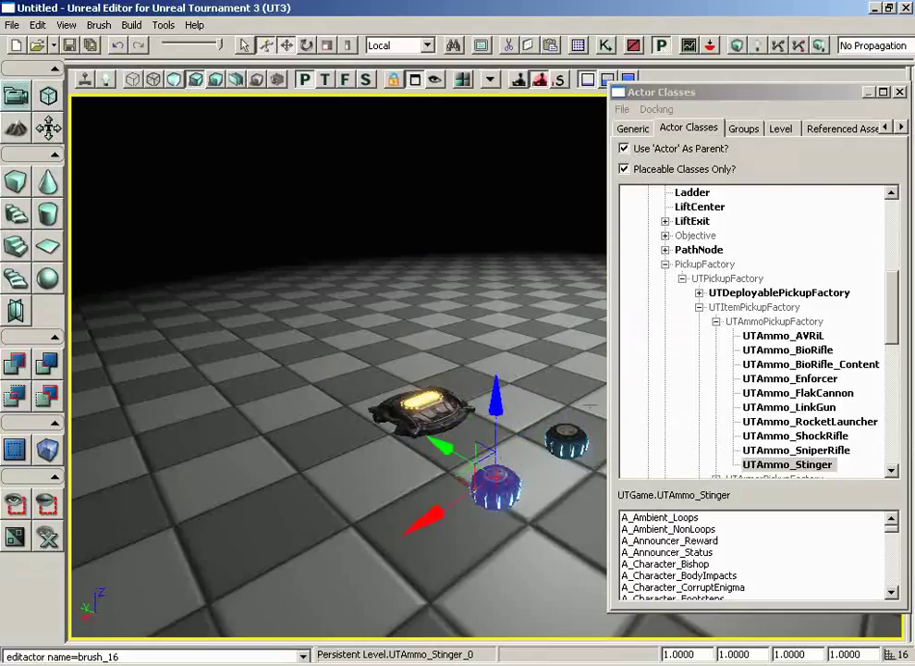
drag(527, 261, 499, 238)
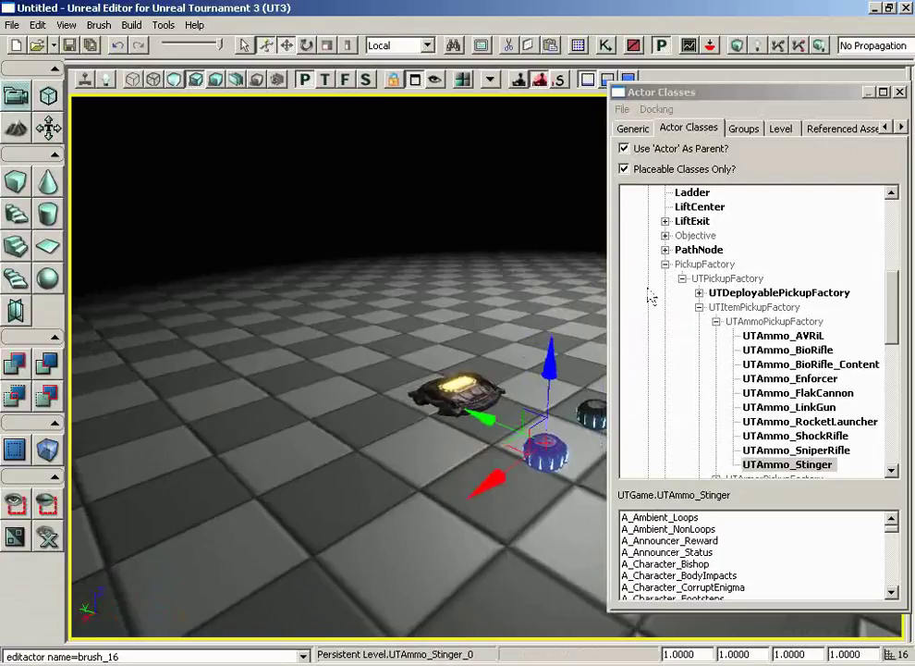
Collapse the ammo classes, expand UTArmorPickupFactory, and add a UTArmorPickup_Helmet to the floor near the weapon base.
click(716, 322)
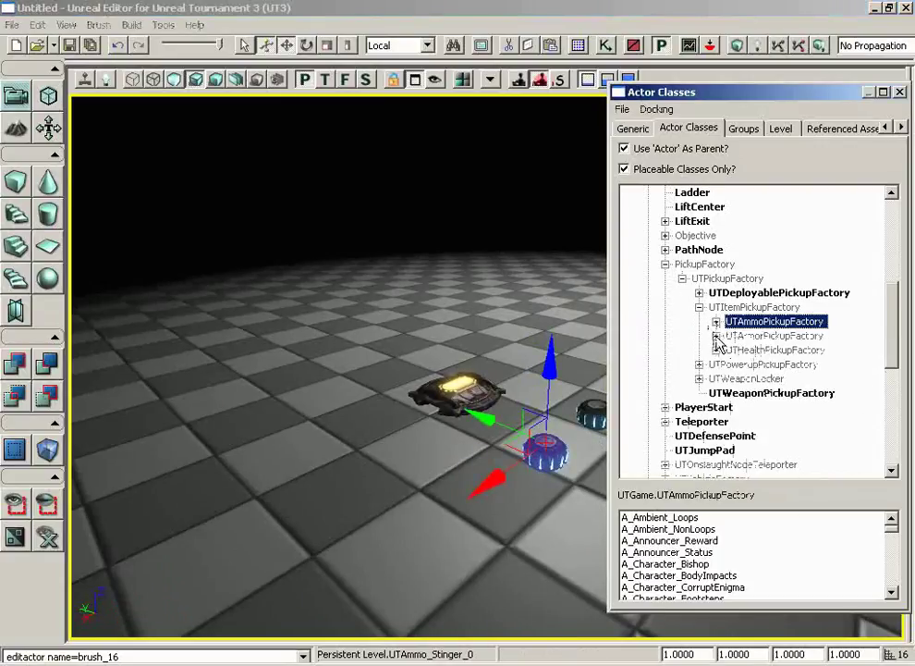
click(717, 336)
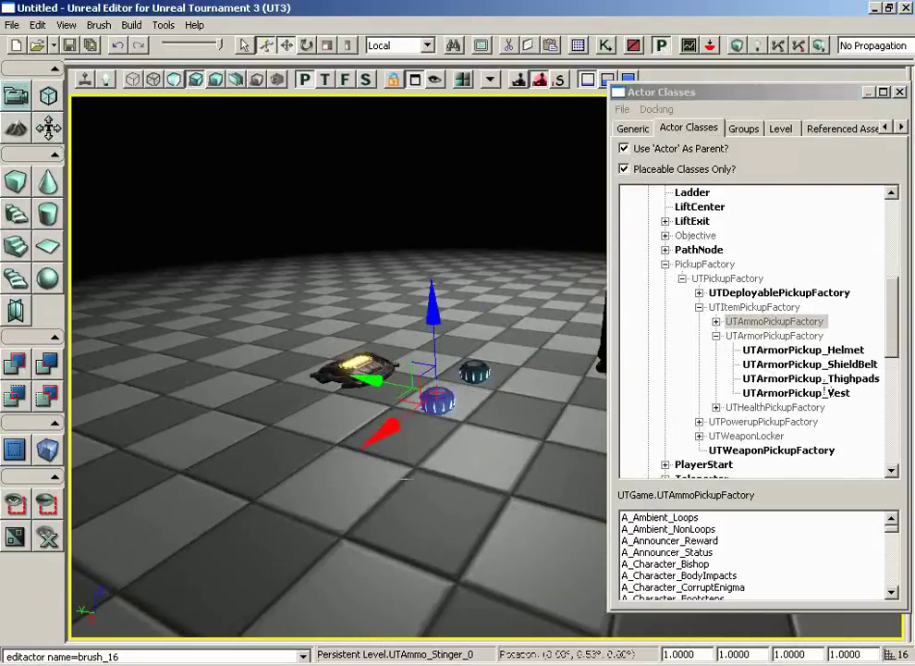
drag(407, 478, 415, 479)
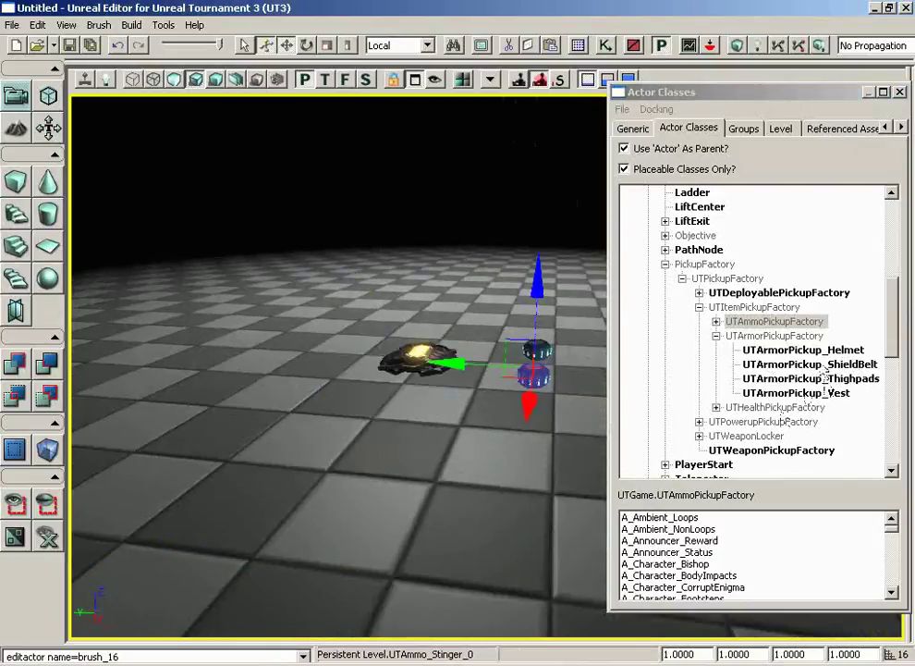
click(793, 350)
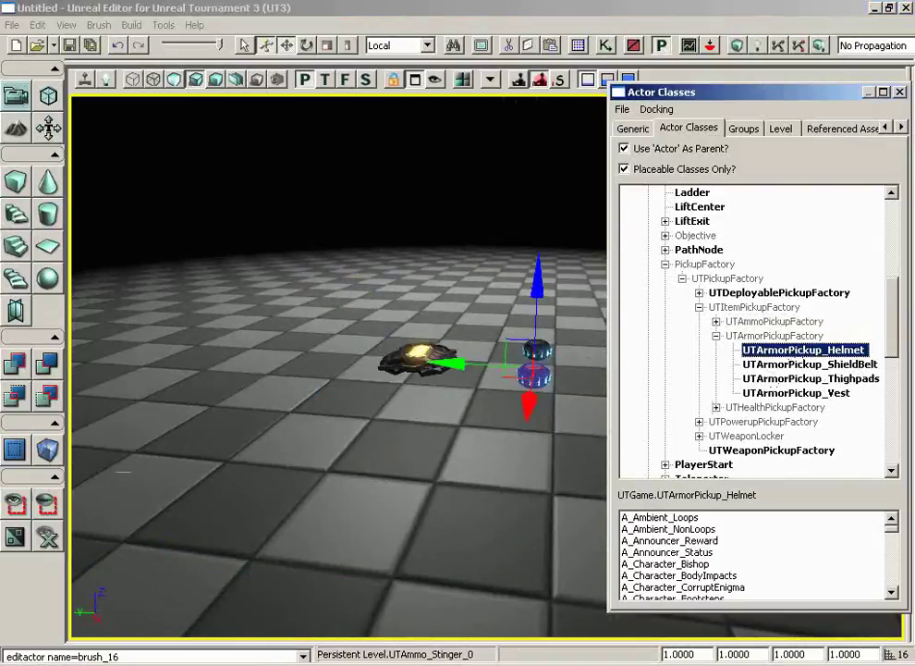
right_click(146, 451)
click(194, 351)
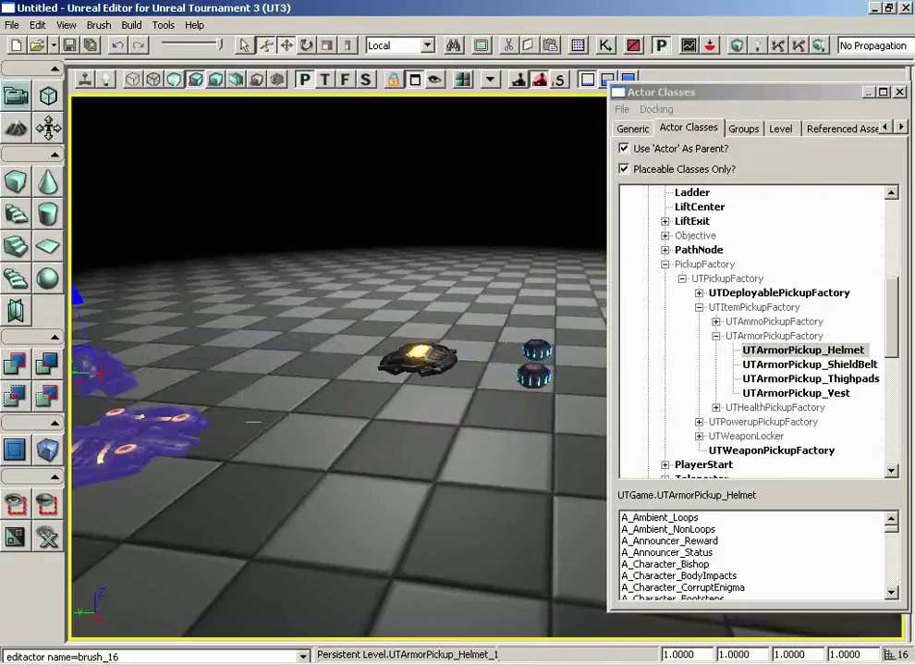
Add a UTArmorPickup_ShieldBelt to the floor between the helmet pickup and the ammo pickups.
mouse_move(302, 429)
mouse_down()
mouse_move(261, 453)
mouse_move(303, 433)
mouse_up()
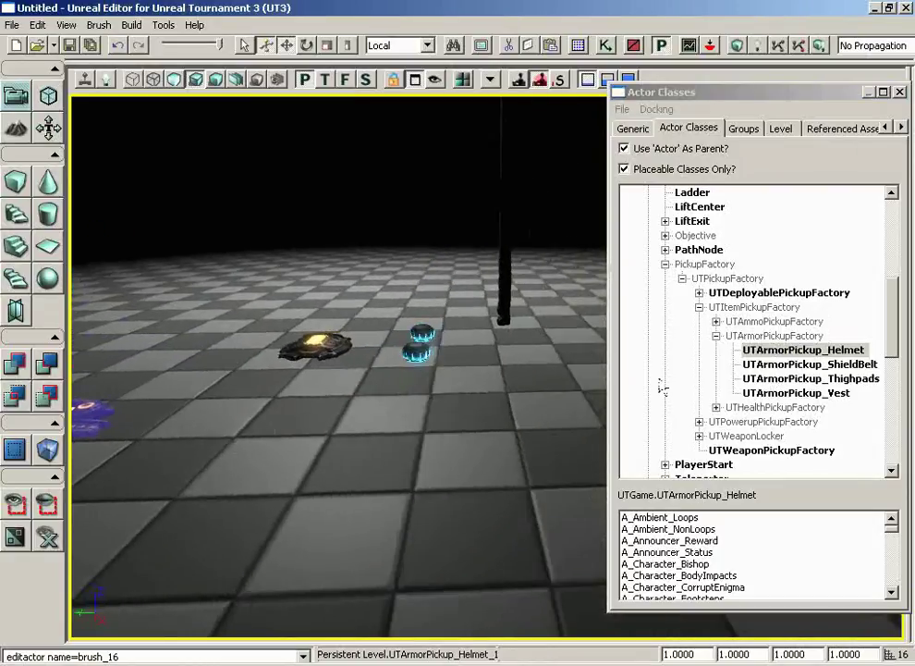
click(800, 364)
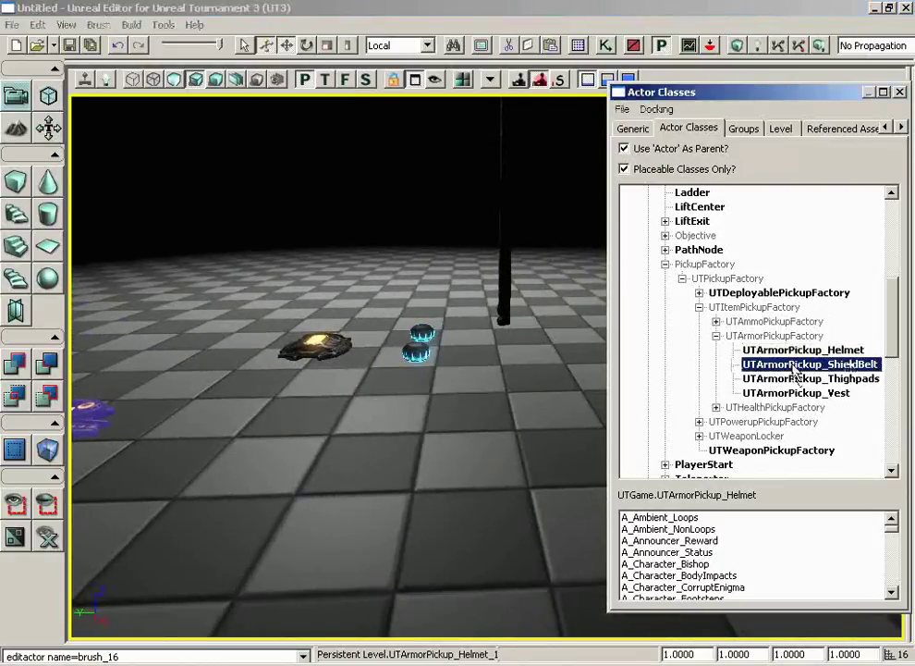
right_click(273, 431)
click(274, 321)
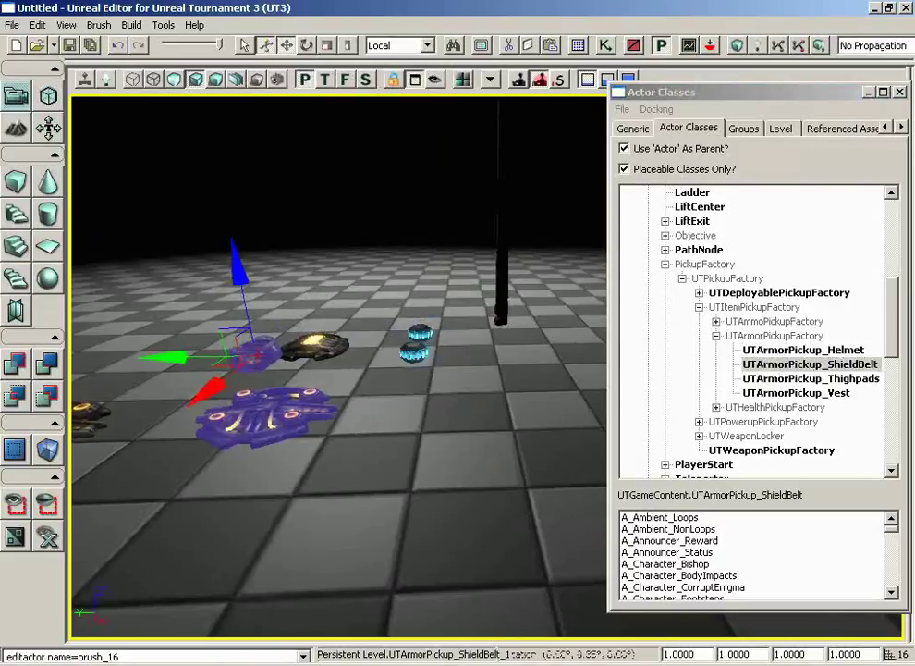
Add a UTArmorPickup_Thighpads to the floor next to the shield belt pickup.
drag(553, 391, 553, 392)
click(781, 378)
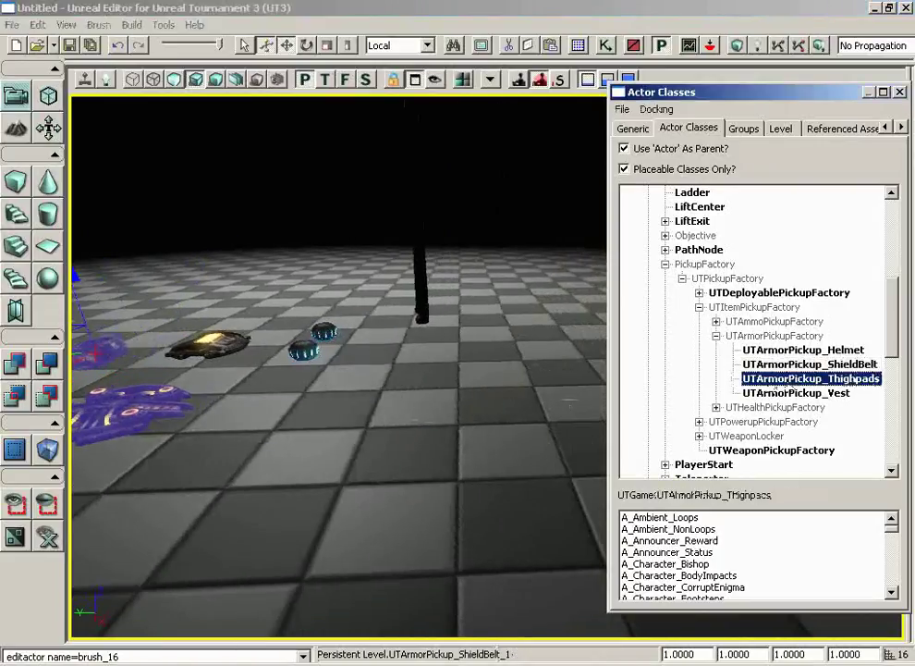
right_click(319, 392)
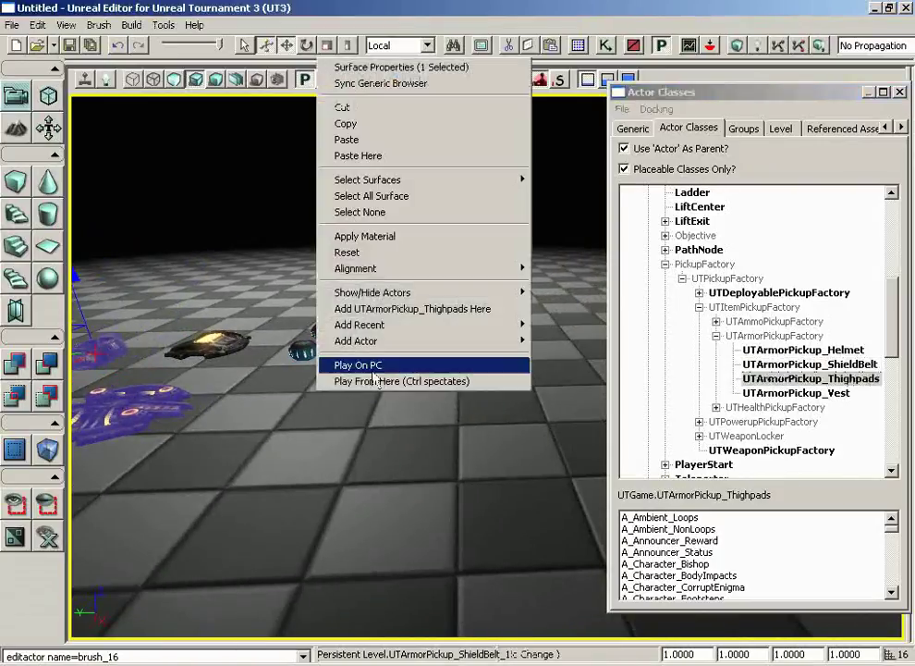
click(382, 311)
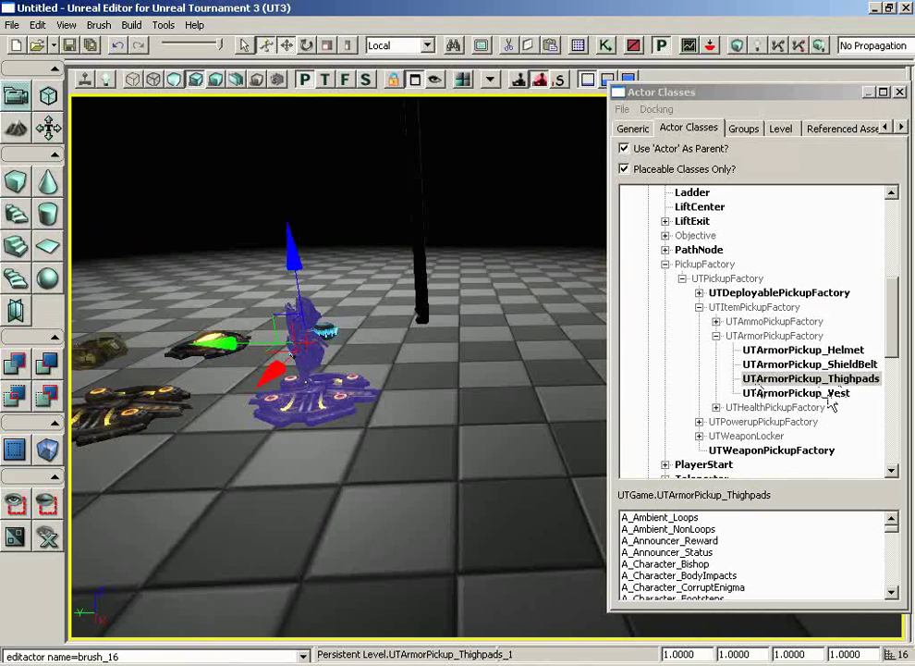
Add a UTArmorPickup_Vest at the end of the row of armor pickups, beyond the thighpads.
click(813, 393)
drag(526, 418, 437, 417)
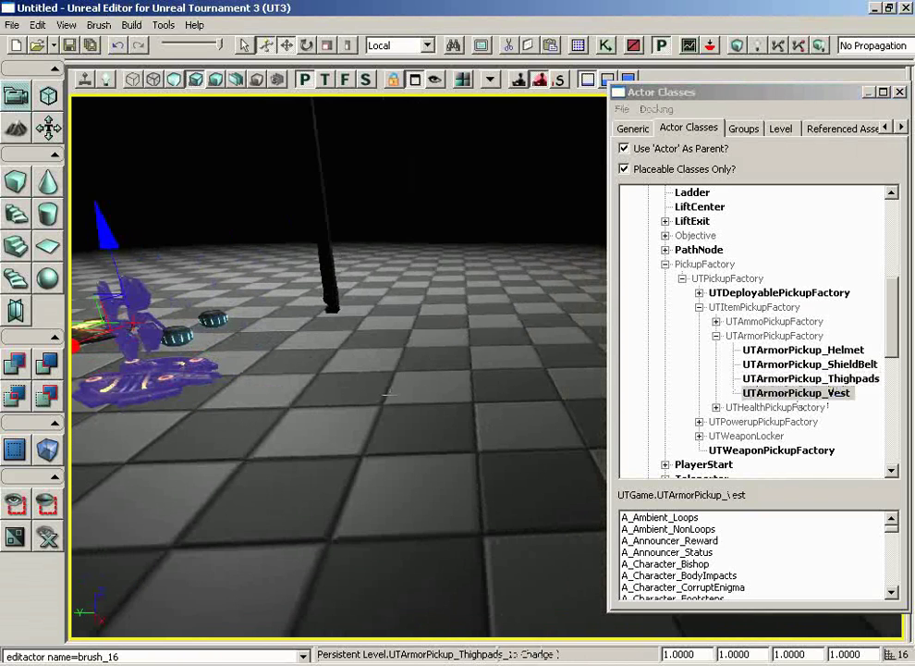
right_click(393, 367)
click(441, 291)
drag(442, 295, 425, 314)
drag(336, 234, 254, 94)
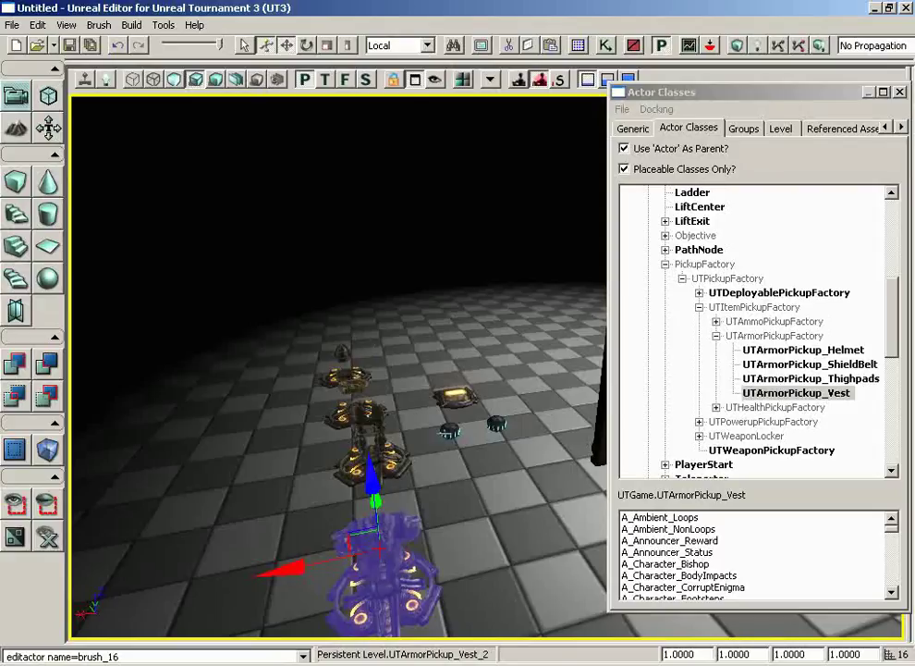
Delete the tall pillar static mesh standing on the floor near the ammo pickups.
drag(447, 432, 546, 365)
click(456, 329)
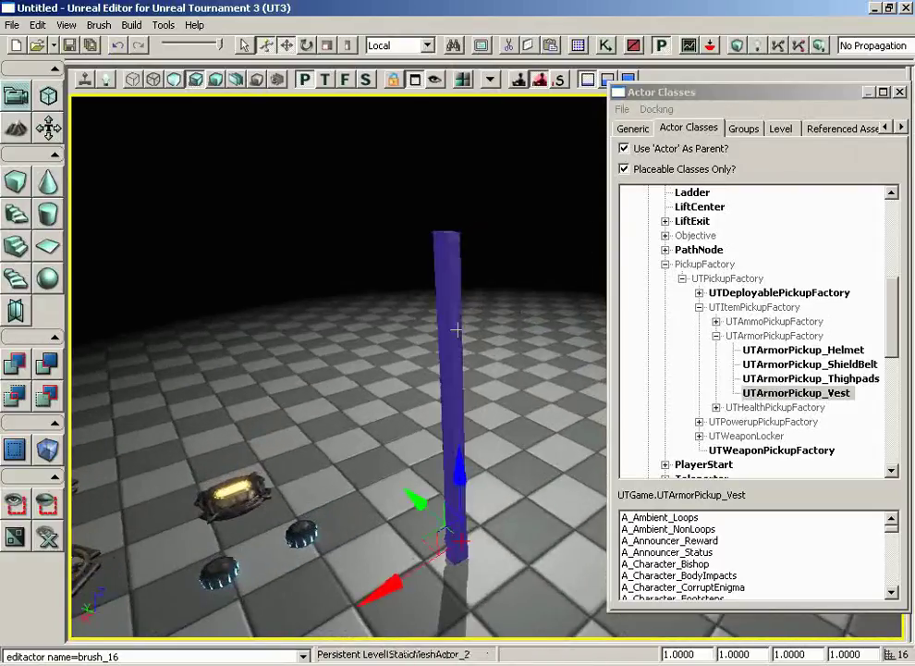
key(Delete)
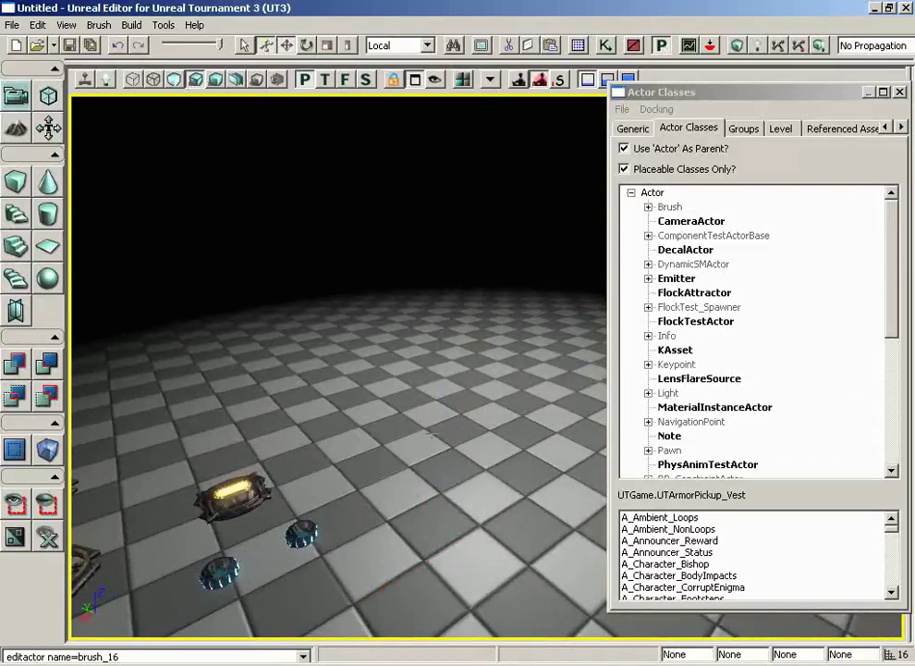
Move the helmet, shield belt and thighpads pickups along the red axis, away from the weapon base and ammo.
drag(456, 329, 377, 434)
click(377, 434)
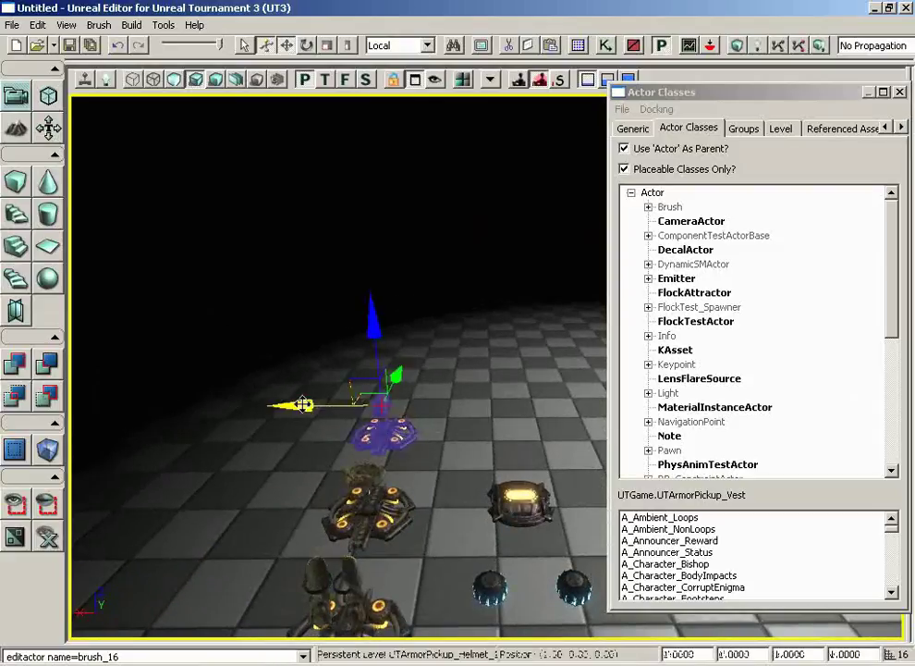
drag(303, 404, 149, 407)
click(347, 403)
drag(213, 412, 277, 457)
click(359, 428)
drag(277, 401, 85, 401)
Reposition the helmet pickup along the red and green axes to the far end of the row at the dark floor edge.
drag(370, 377, 376, 499)
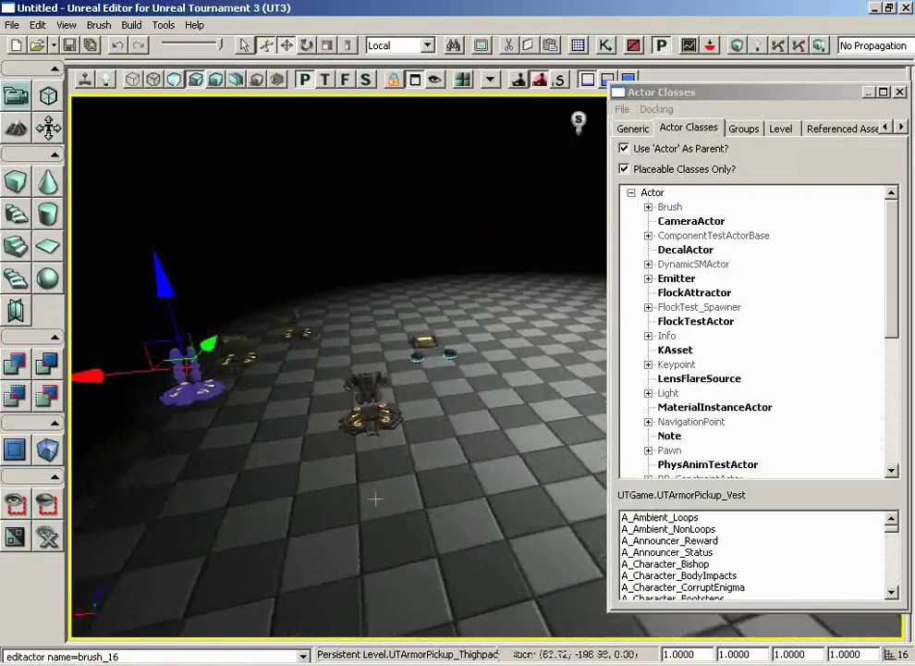
right_drag(376, 499, 310, 393)
drag(310, 393, 105, 398)
click(438, 413)
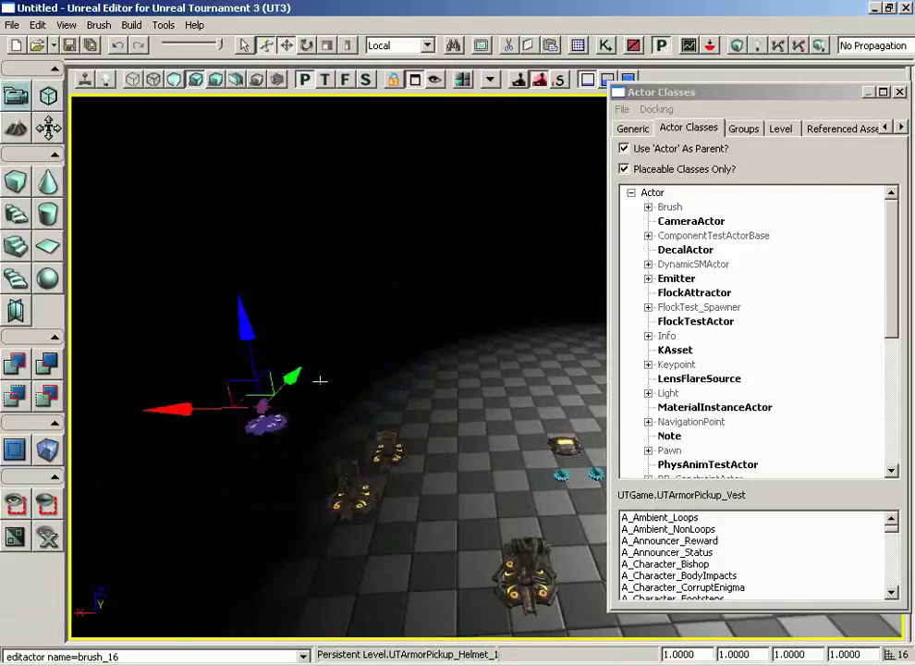
drag(291, 376, 337, 262)
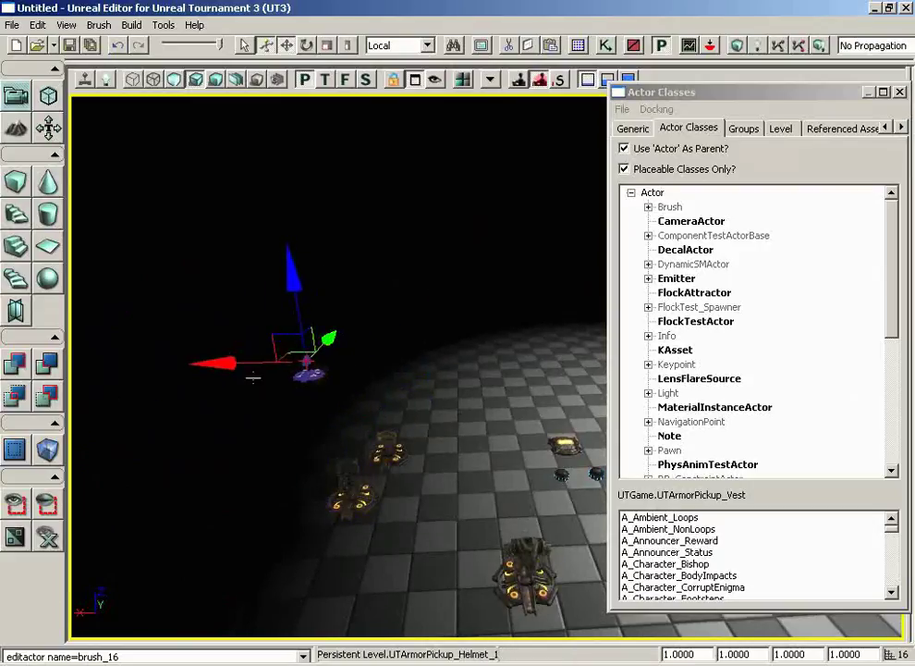
drag(220, 363, 301, 363)
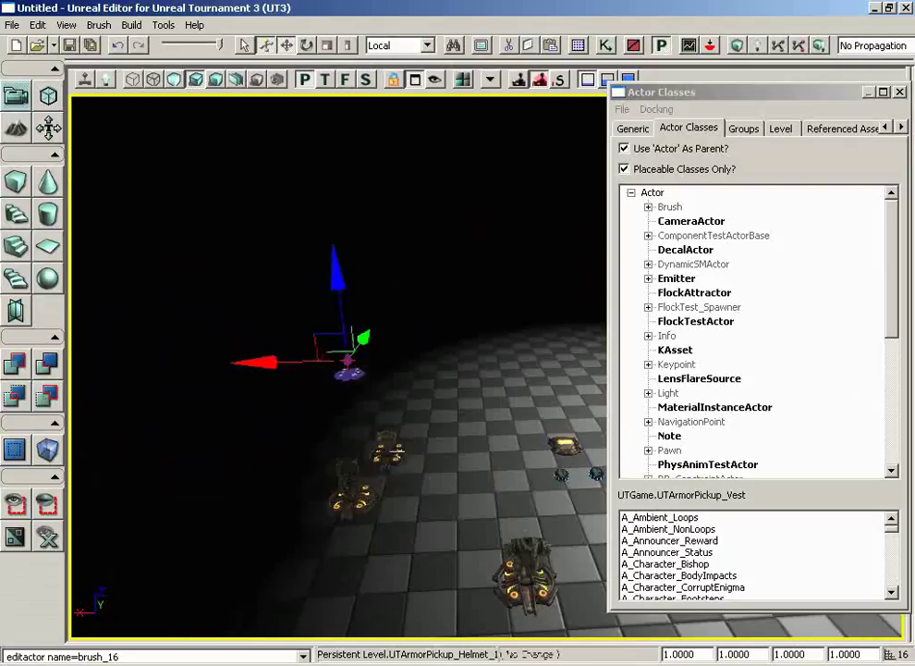
Move the shield belt pickup along the red and green axes into the dark area, in line with the helmet.
click(396, 452)
drag(296, 442, 89, 429)
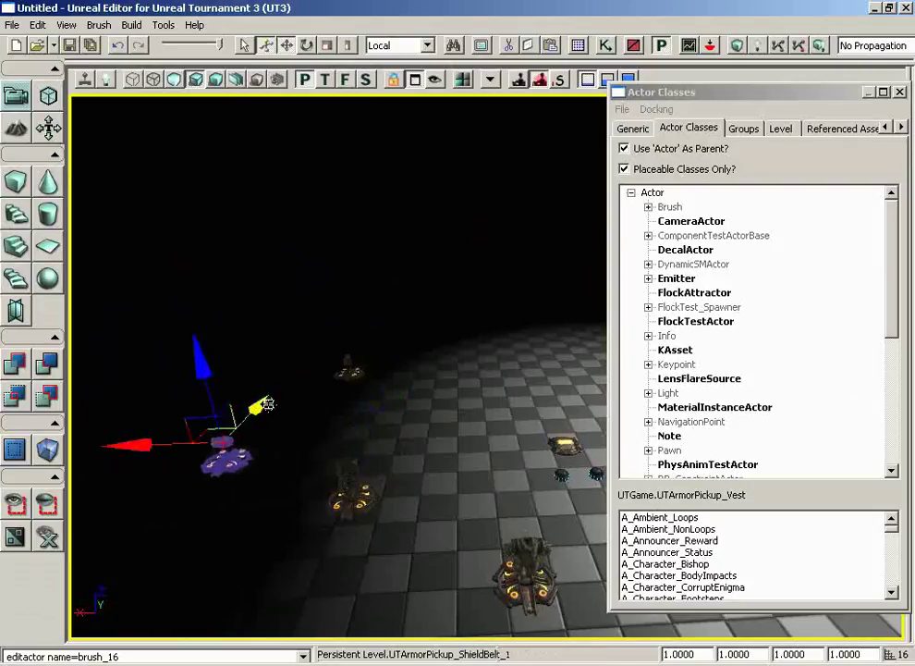
drag(265, 403, 266, 328)
Move the thighpads and vest pickups along the red axis to complete the armor row in the dark area.
click(347, 480)
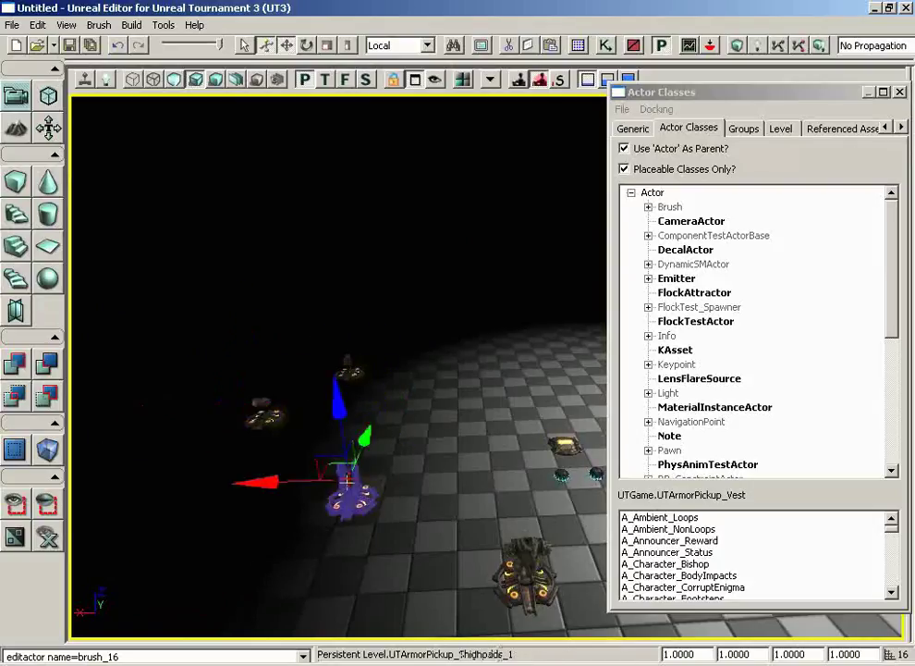
drag(265, 482, 89, 466)
drag(421, 518, 448, 614)
click(451, 453)
drag(374, 448, 67, 439)
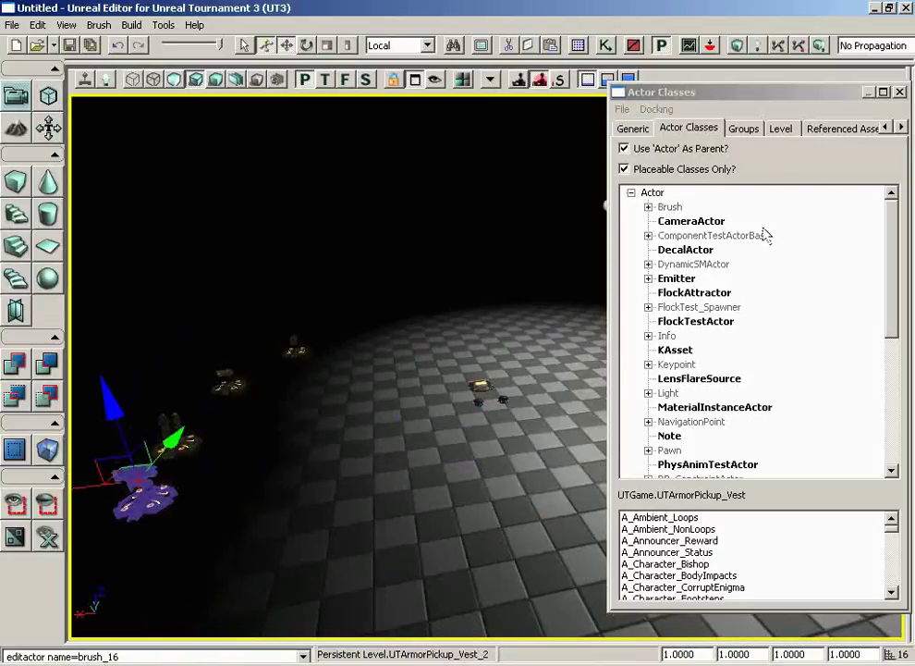
Expand NavigationPoint, PickupFactory, UTPickupFactory, UTItemPickupFactory and UTHealthPickupFactory to reach the health pickup classes.
click(648, 424)
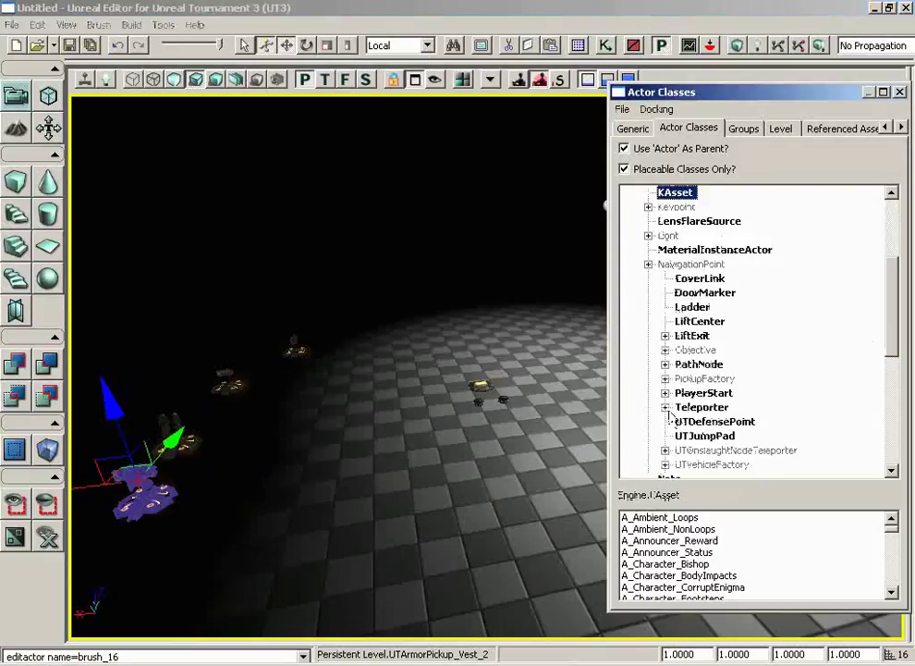
click(664, 379)
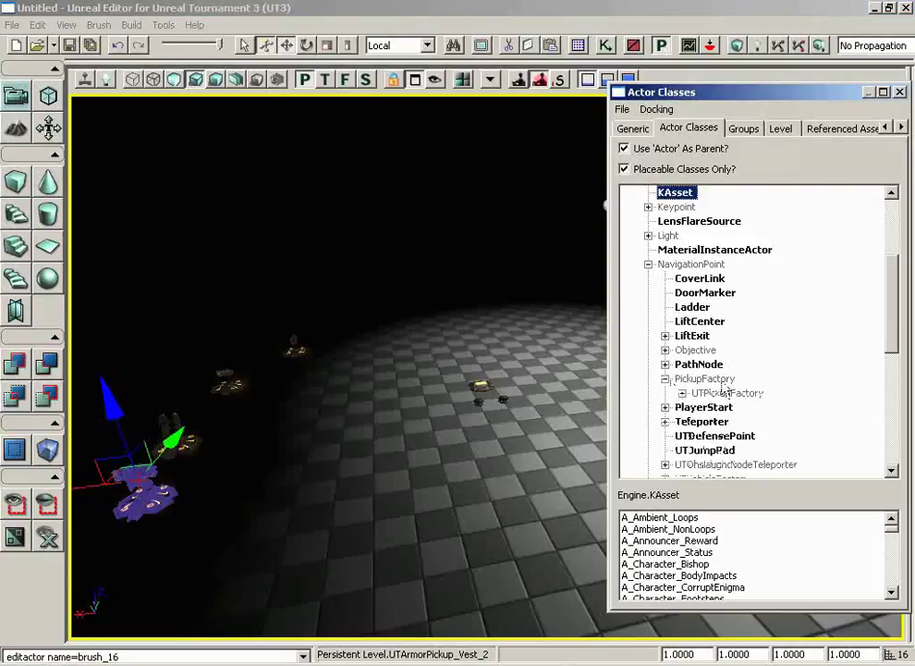
click(682, 393)
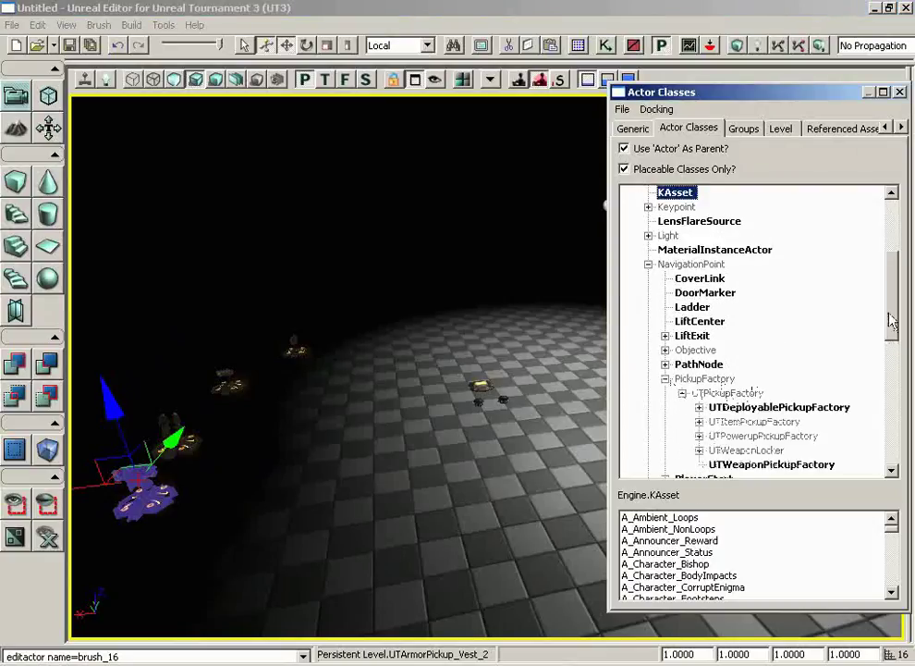
scroll(881, 347, down, 2)
click(699, 335)
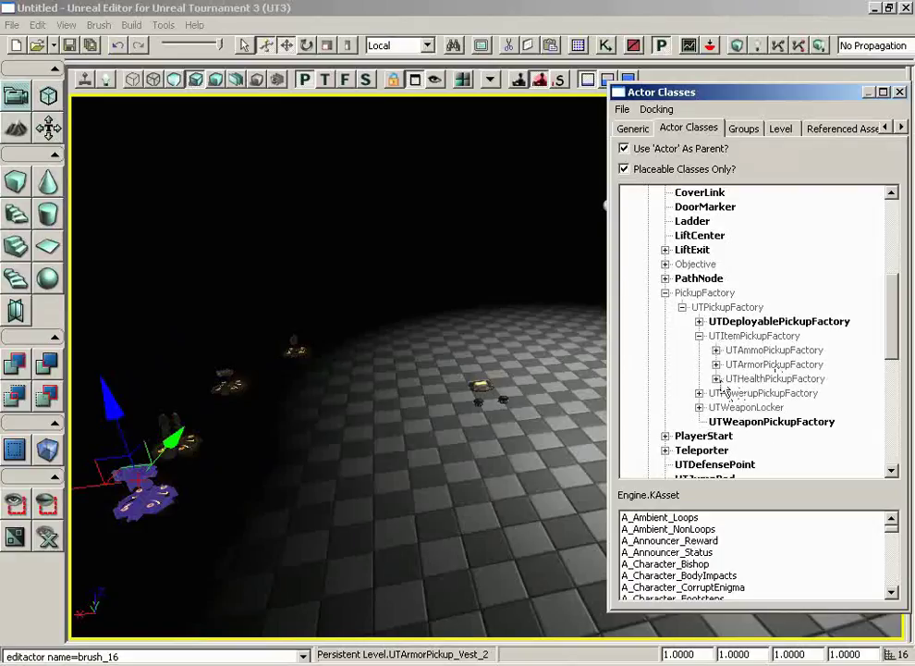
click(717, 379)
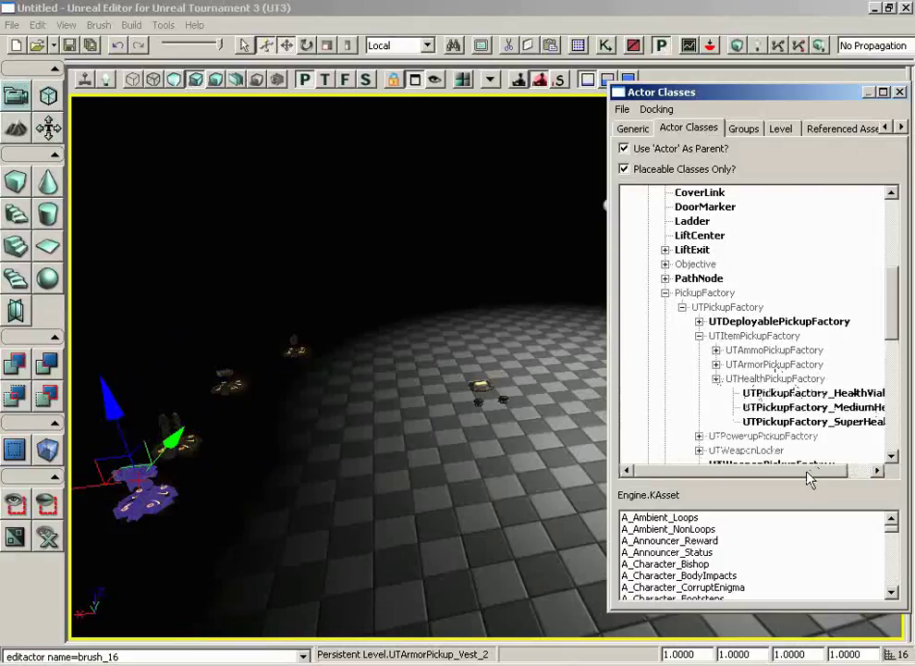
drag(807, 472, 848, 472)
Add a UTPickupFactory_SuperHealth to the floor at the near end of the armor row, beyond the vest.
click(791, 421)
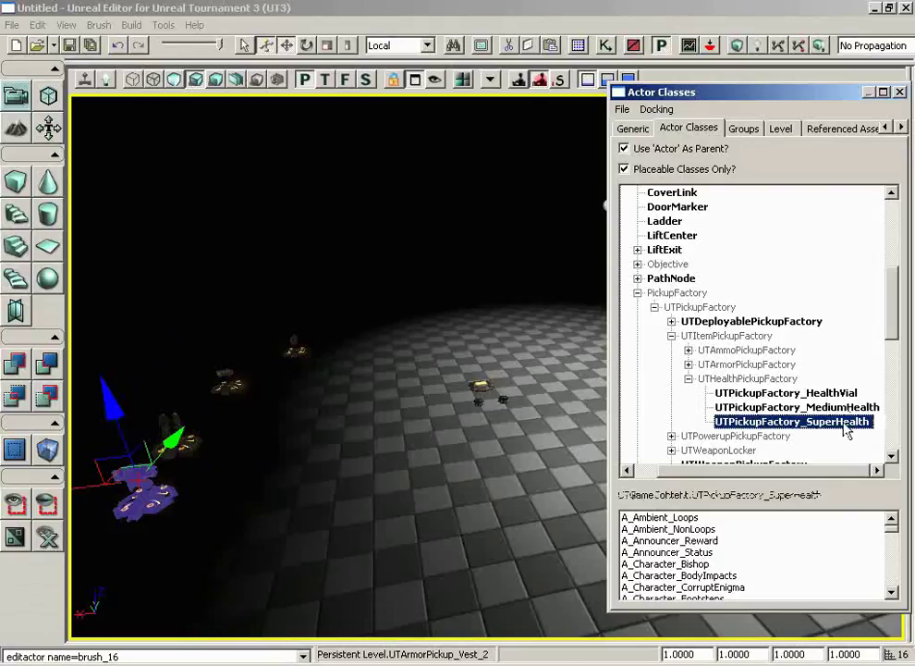
drag(480, 338, 277, 491)
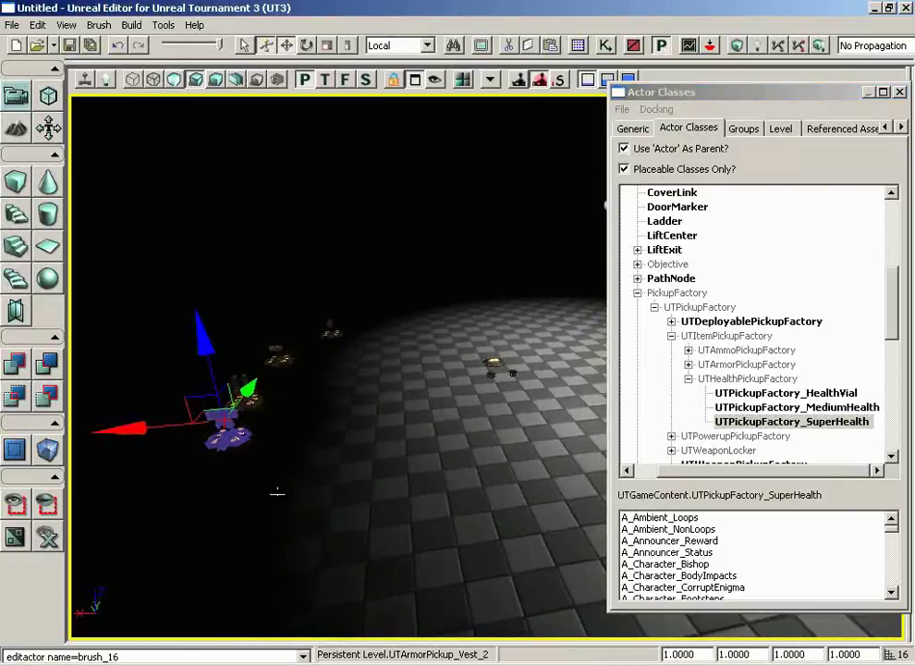
right_click(240, 515)
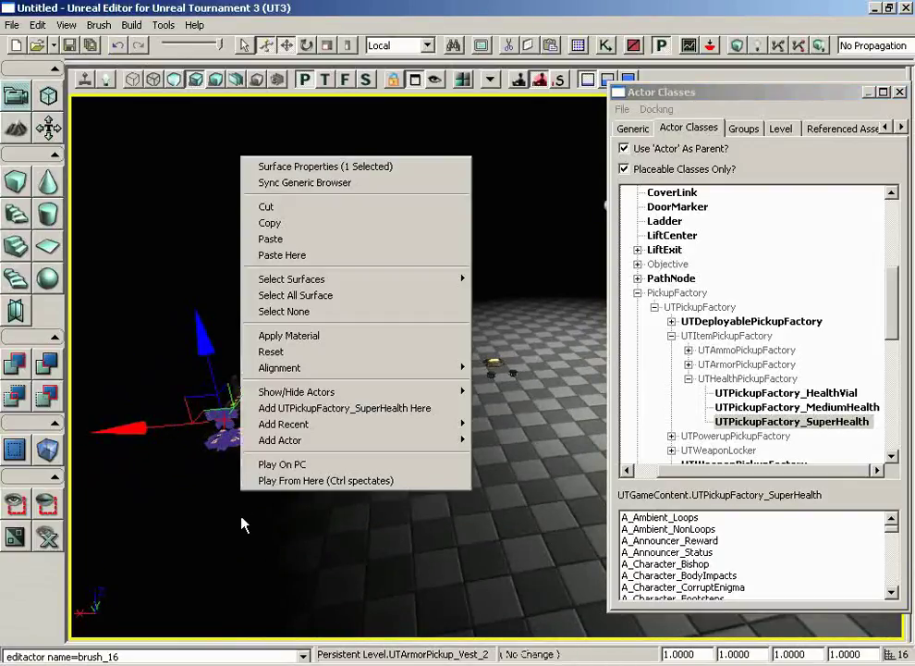
click(274, 413)
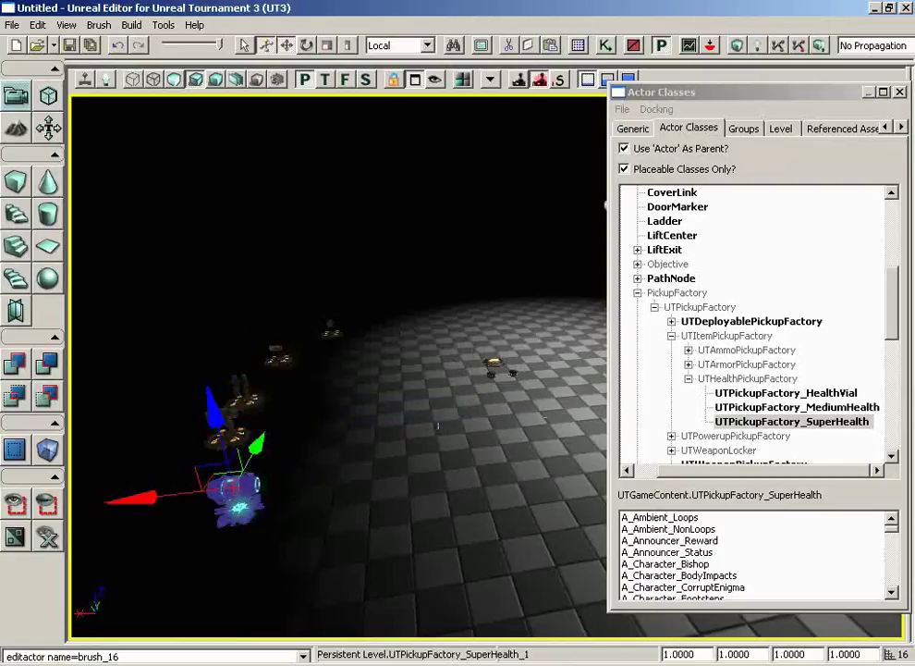
Add a UTPickupFactory_MediumHealth to the floor next to the super health pickup, continuing the row.
click(778, 407)
drag(338, 431, 317, 473)
right_click(311, 517)
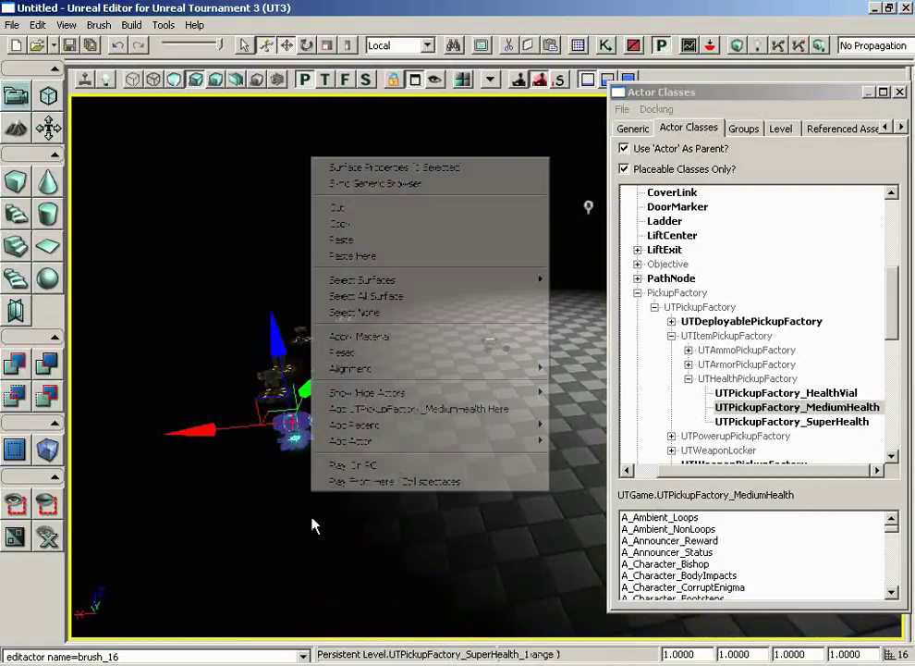
click(393, 417)
drag(355, 322, 397, 424)
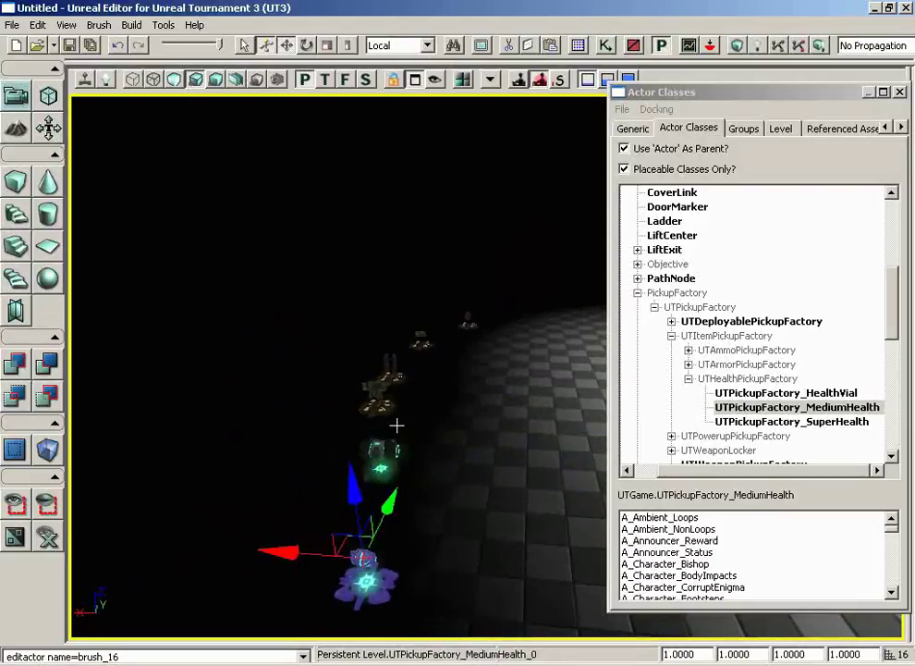
Collapse UTHealthPickupFactory and UTItemPickupFactory, and expand UTPowerupPickupFactory.
click(687, 378)
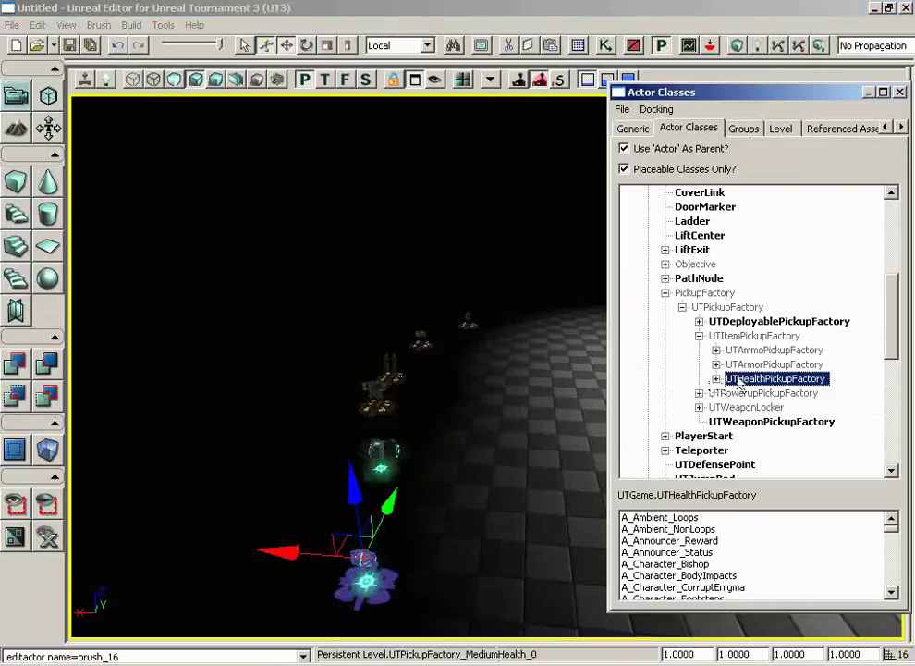
click(700, 336)
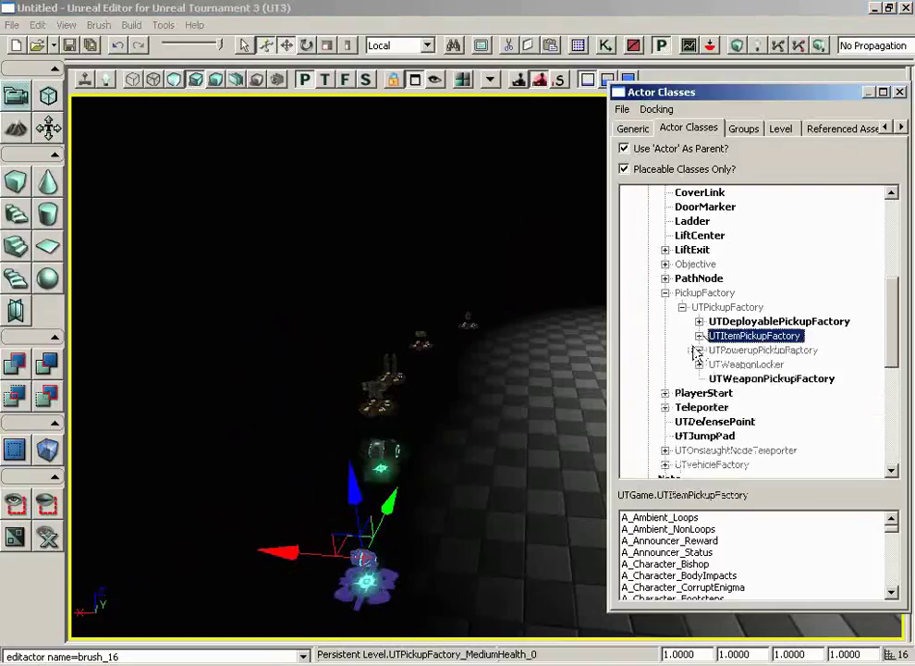
click(698, 350)
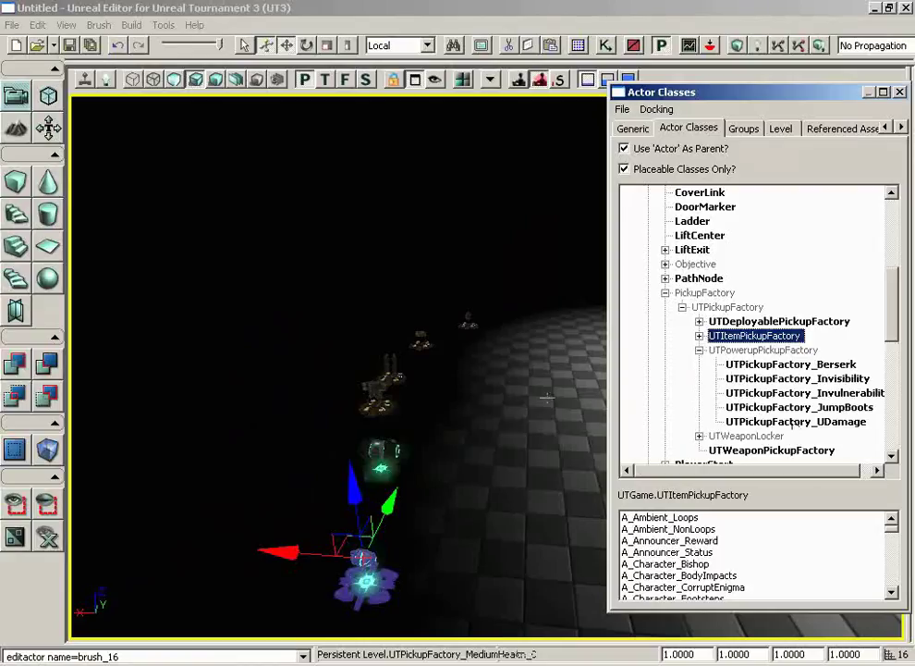
Add a UTPickupFactory_JumpBoots to the lit floor near the weapon base and ammo pickups.
drag(504, 518, 503, 573)
click(799, 407)
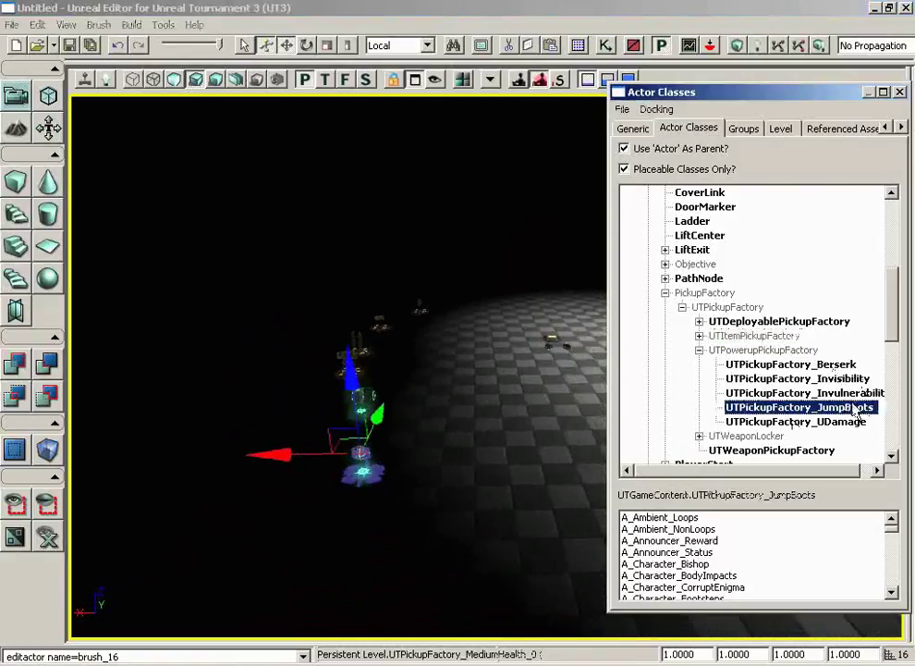
drag(526, 454, 507, 432)
right_click(478, 413)
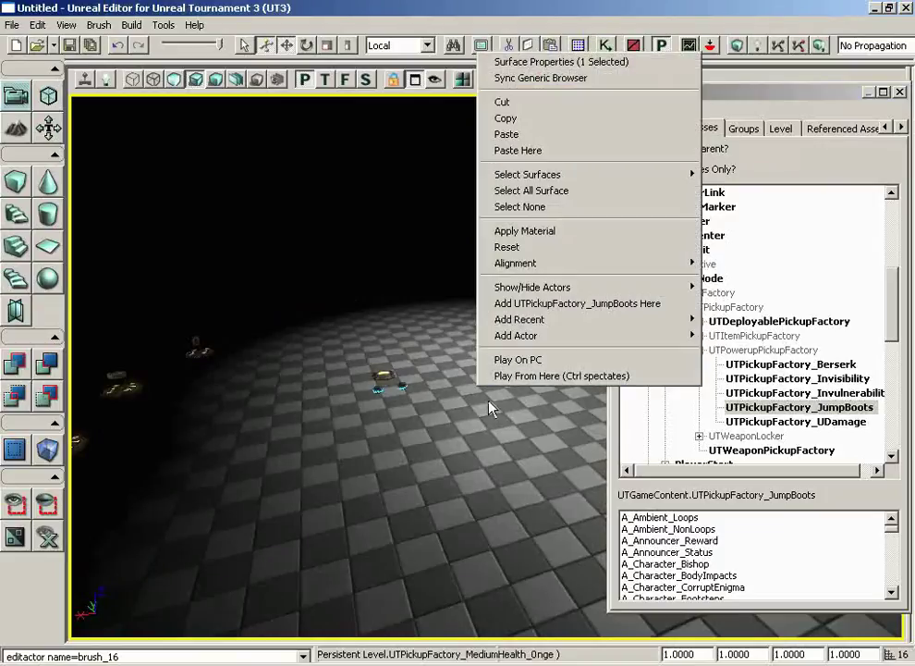
click(543, 305)
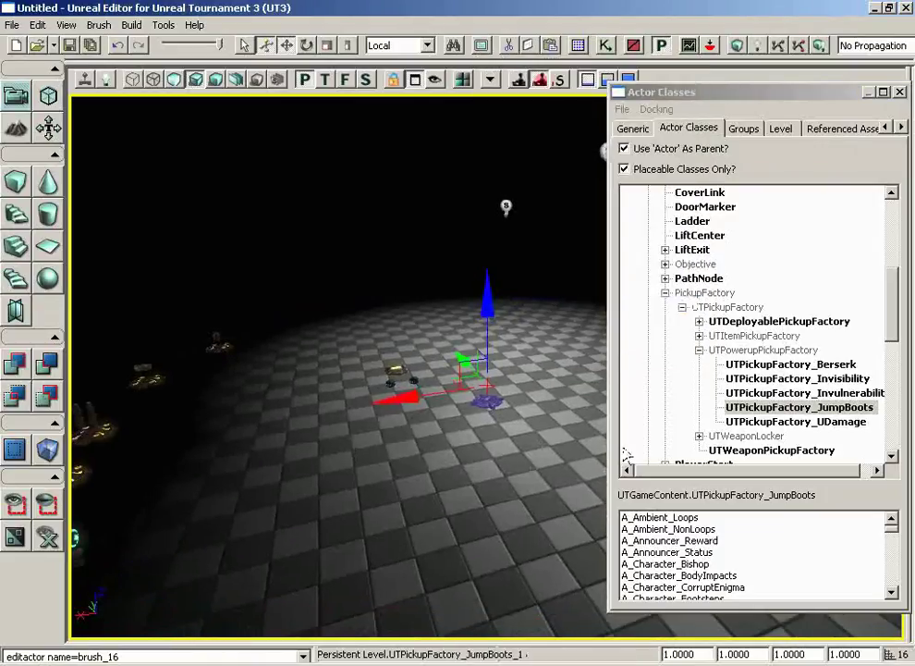
Collapse the powerup classes, check what UTWeaponLocker contains, and collapse UTPickupFactory.
click(699, 351)
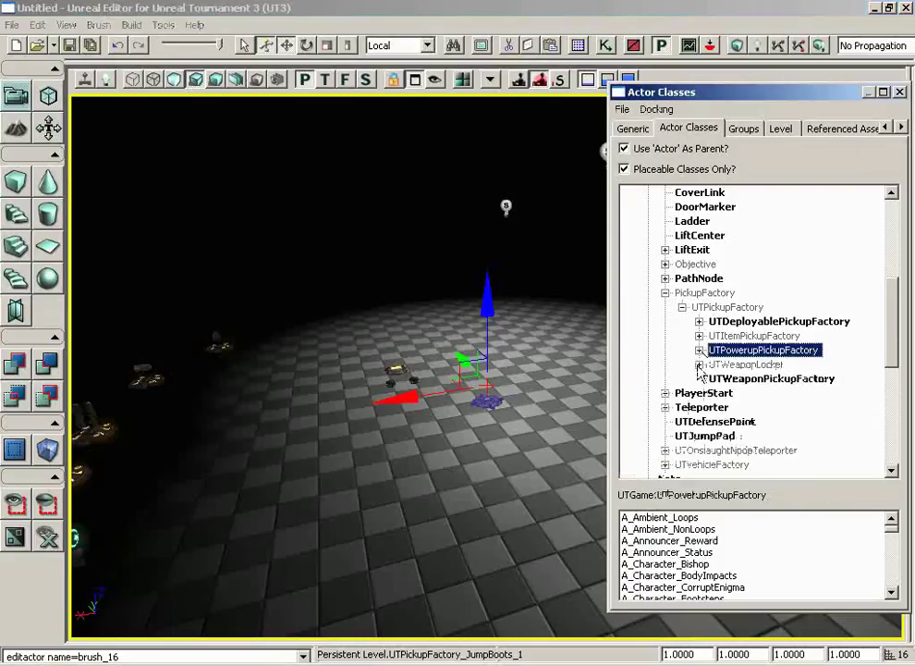
click(699, 364)
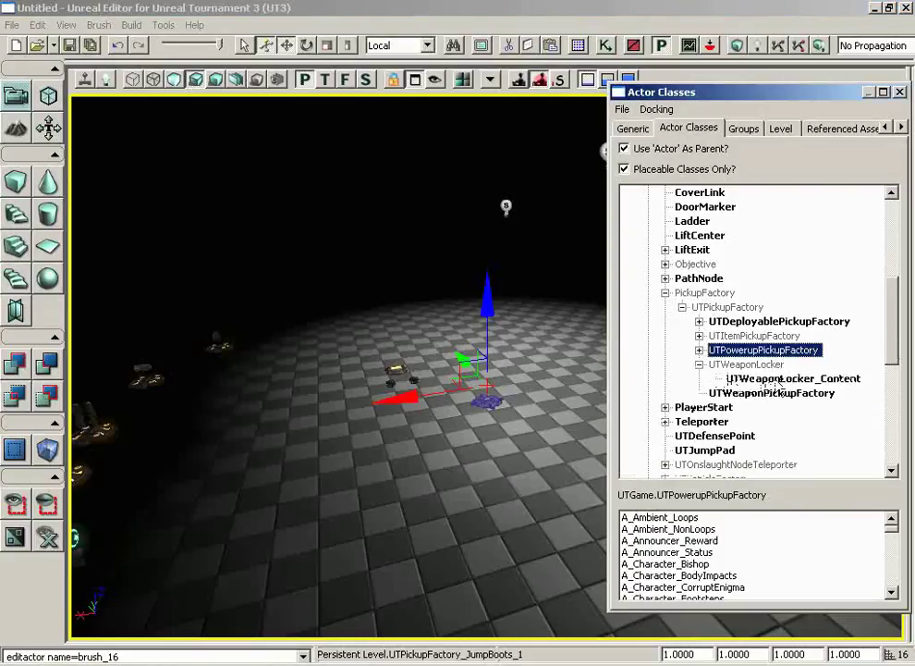
click(699, 364)
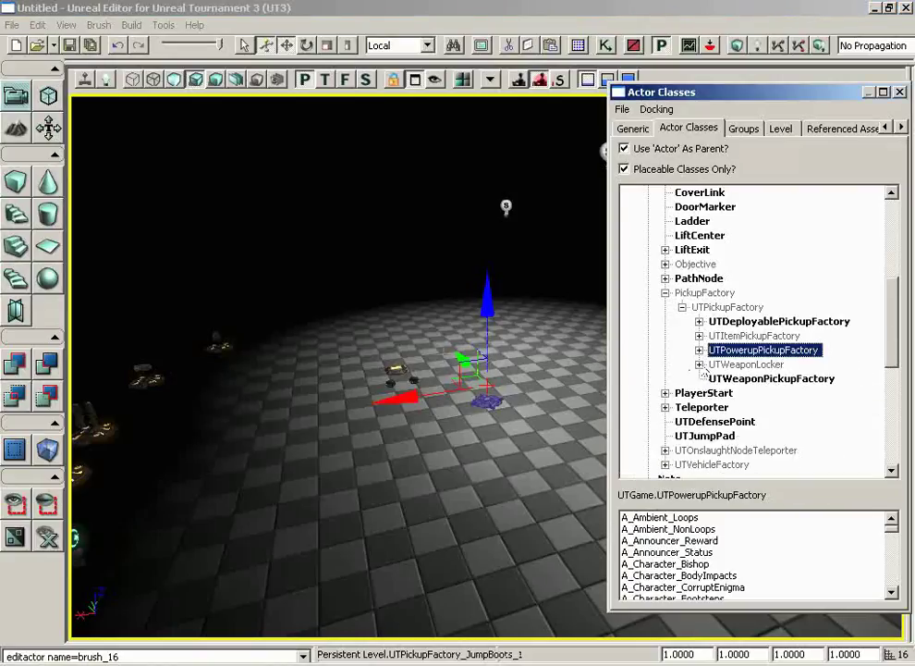
click(682, 307)
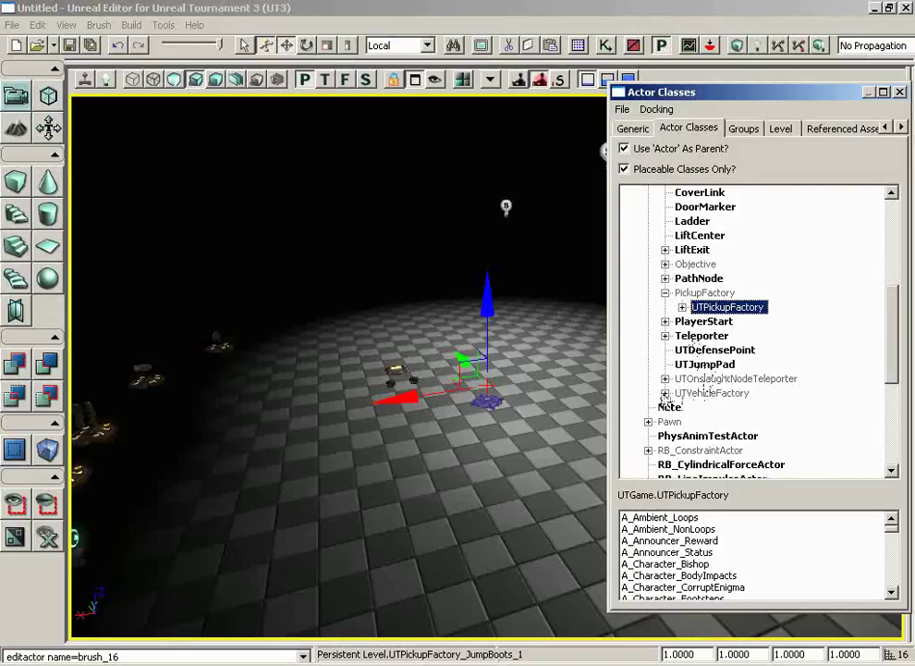
Expand UTVehicleFactory and review its vehicle classes, including the turrets under UTVehicleFactory_TrackTurretBase.
click(664, 393)
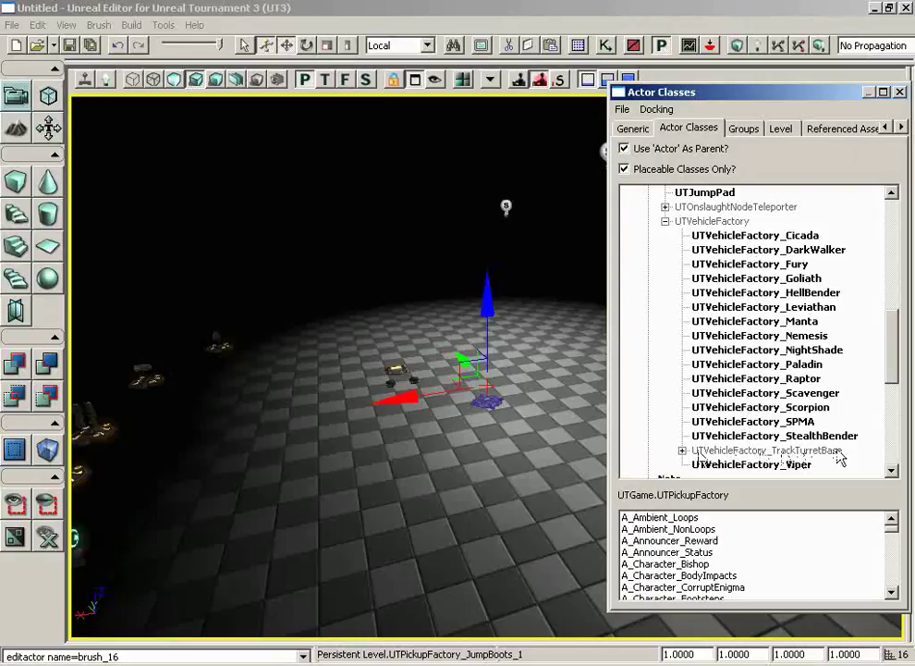
click(684, 450)
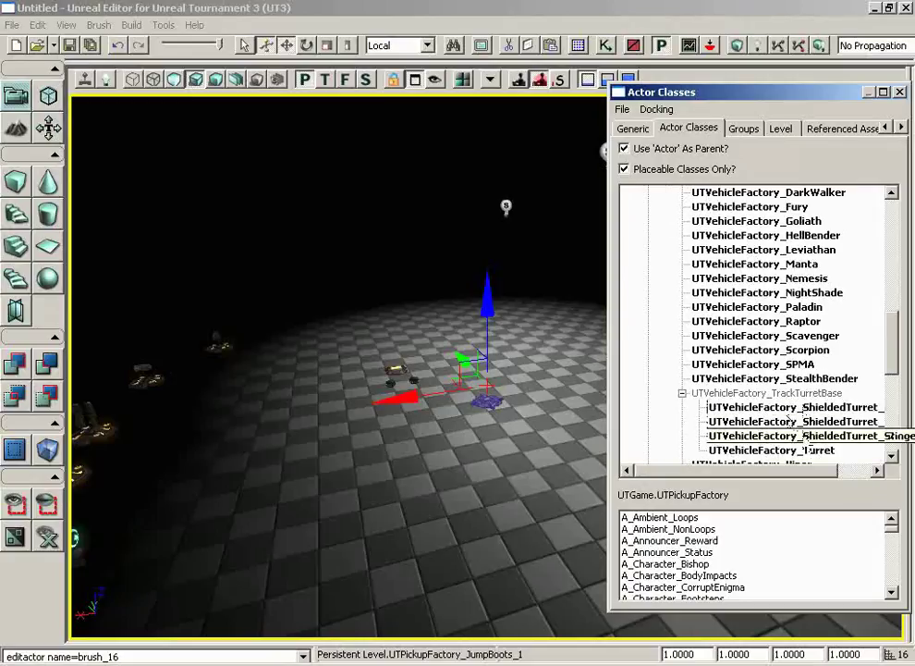
click(681, 394)
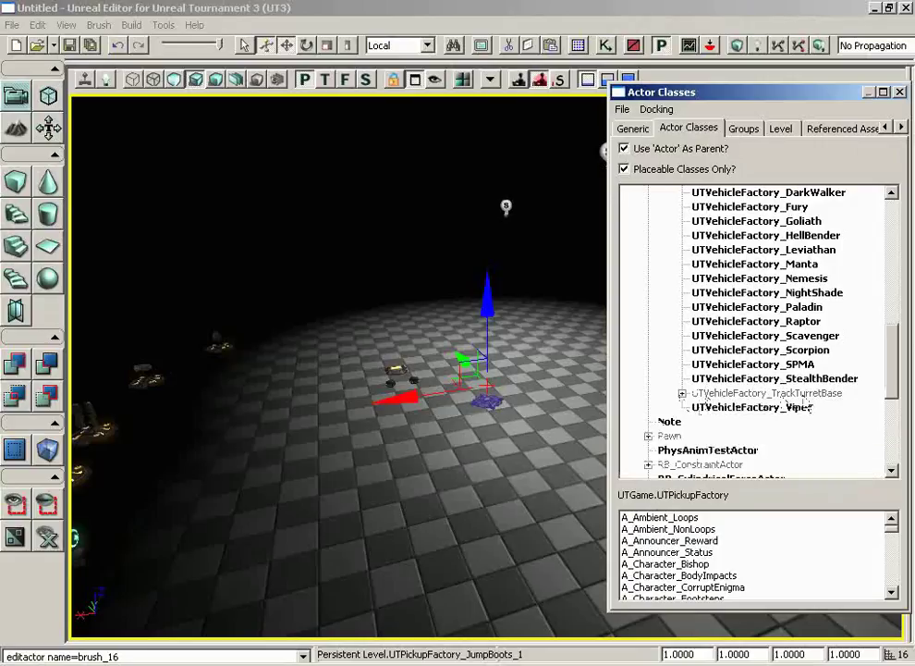
scroll(892, 359, up, 2)
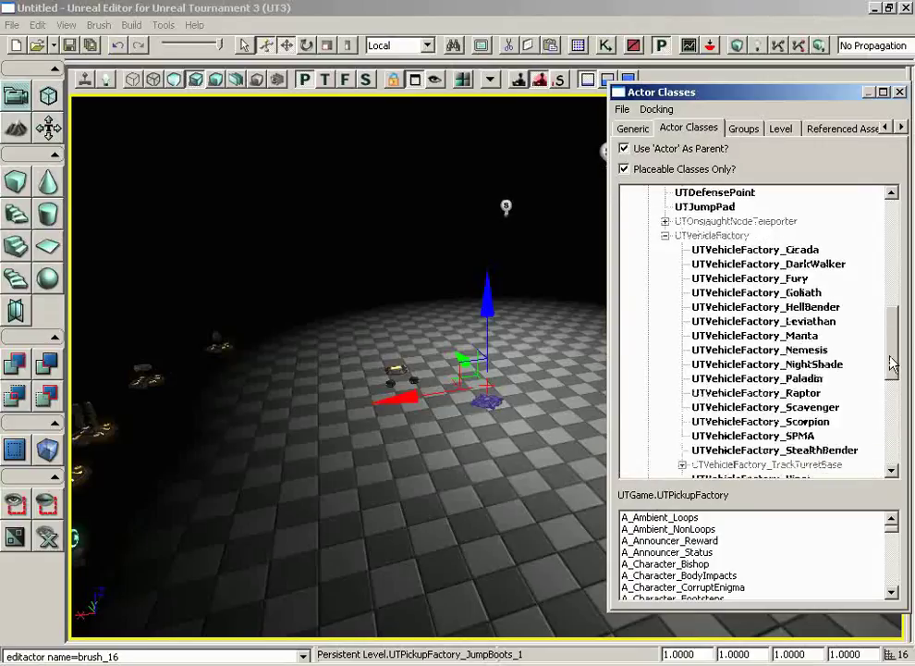
Add a UTVehicleFactory_Scavenger to the lit floor beside the jump boots pickup.
click(802, 407)
right_drag(525, 407, 506, 417)
right_click(441, 409)
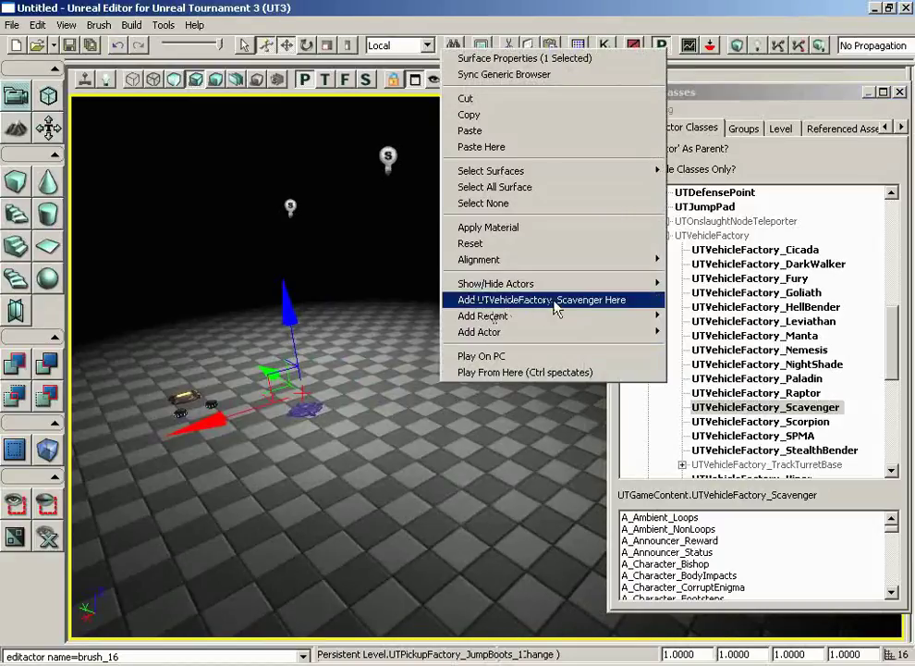
click(584, 300)
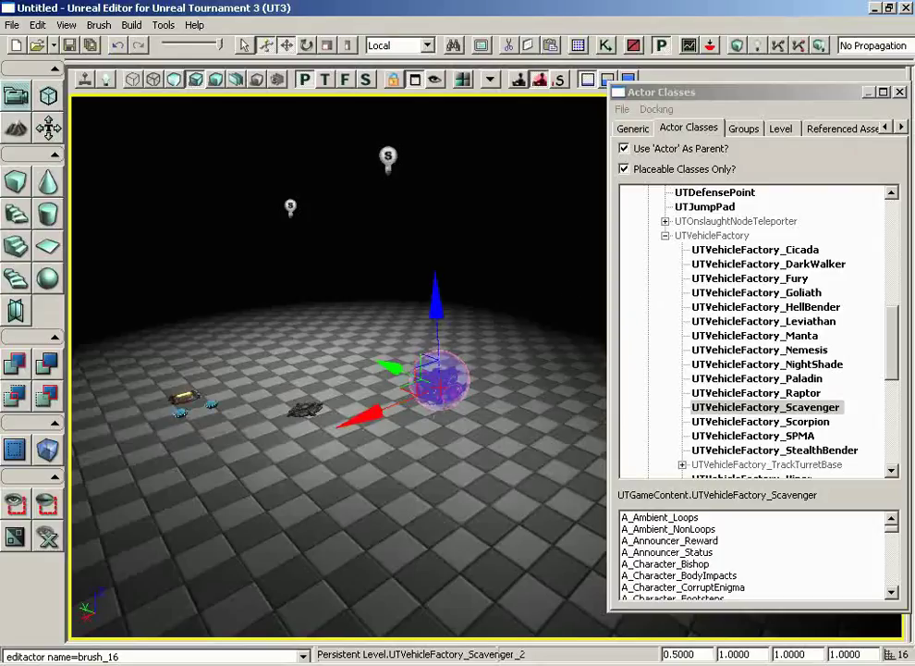
Close the Actor Classes browser and build all of the level.
drag(439, 451, 283, 558)
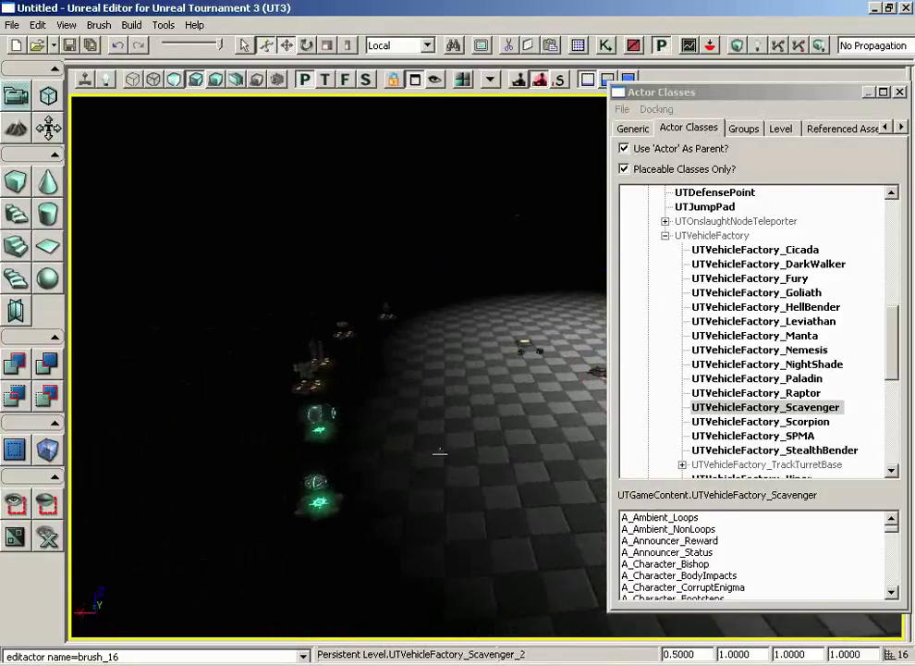
drag(469, 438, 541, 434)
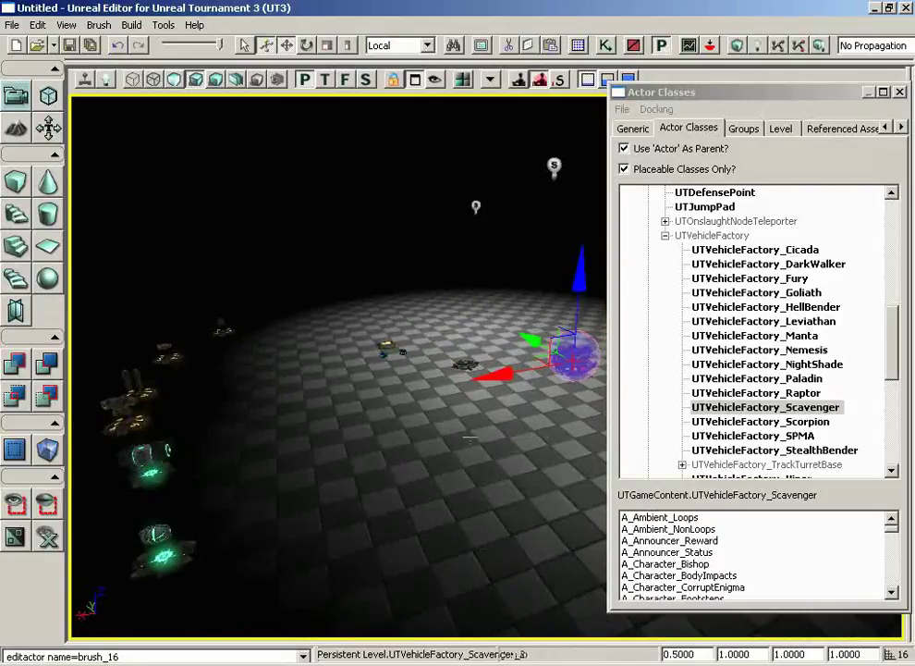
click(900, 93)
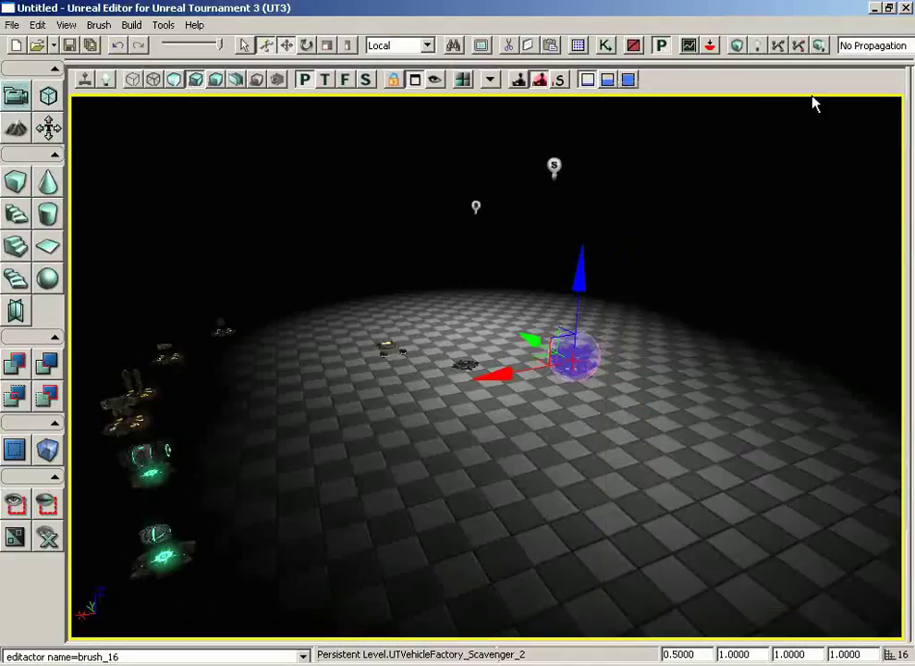
click(819, 43)
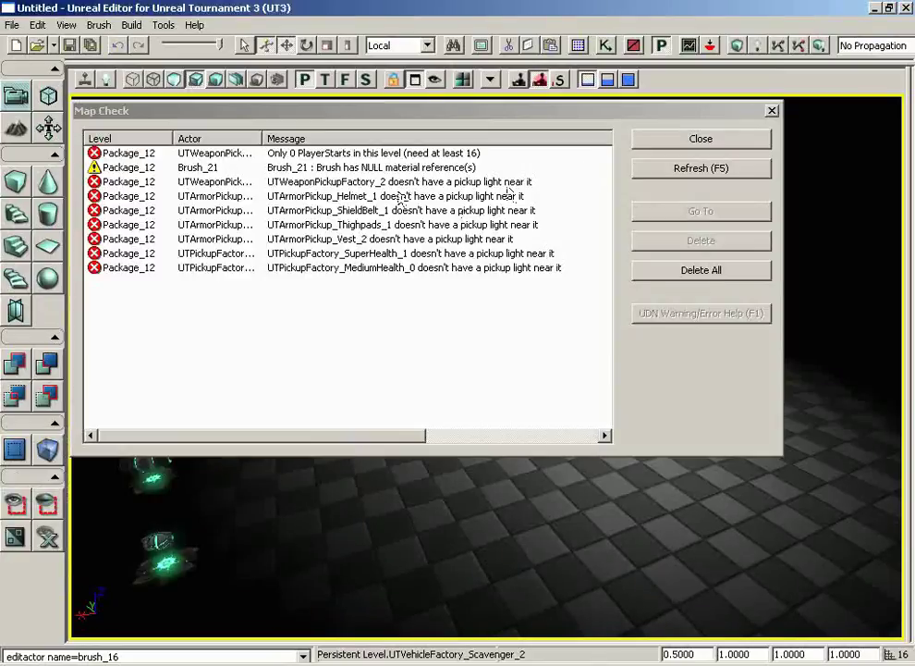
Review the Map Check entries for the weapon, armor and health pickup factories, and close the report.
click(277, 182)
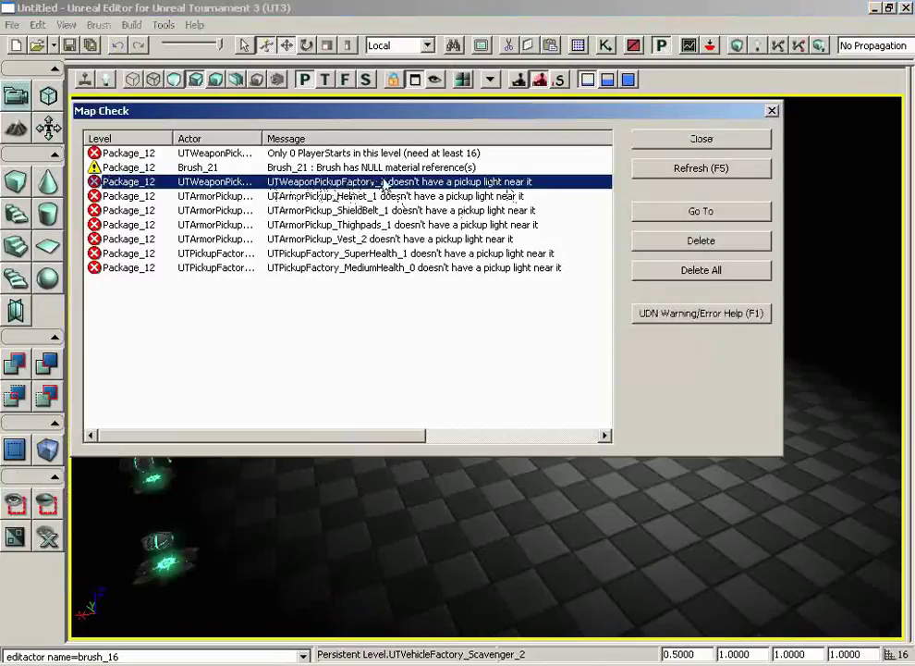
click(490, 197)
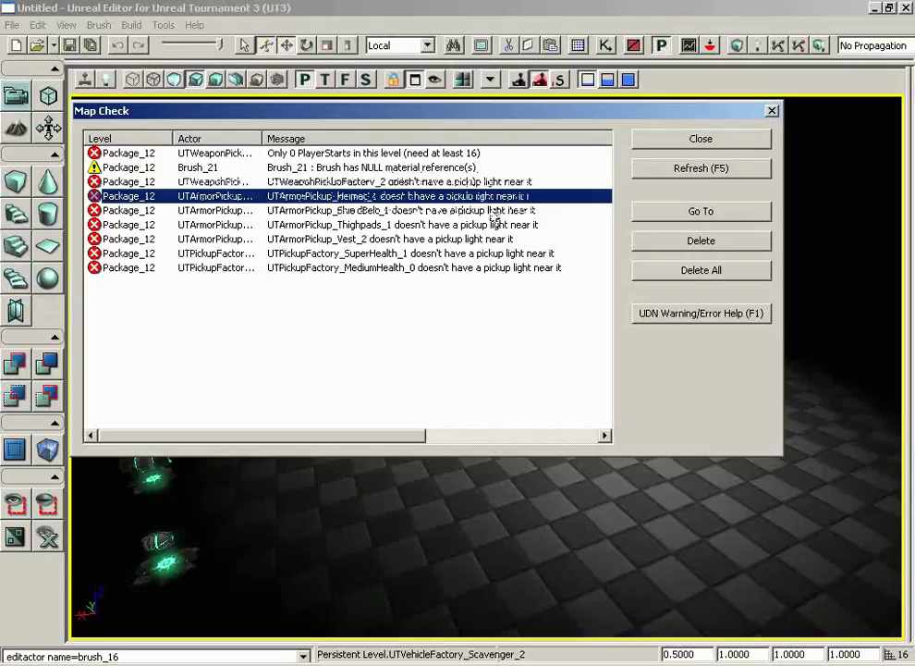
key(Down)
key(Down)
key(Down)
key(Down)
key(Down)
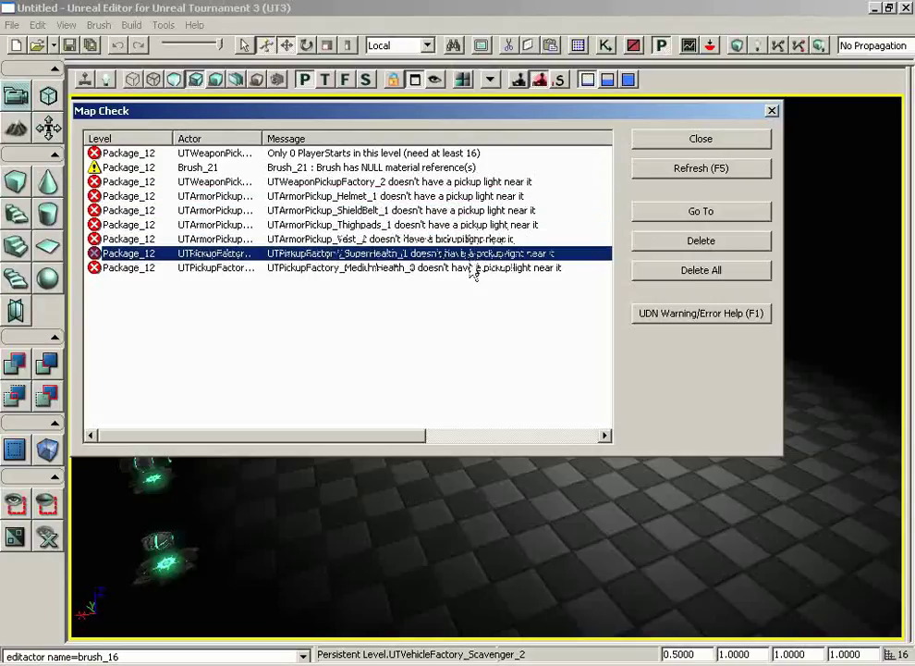
click(700, 139)
Add pickup lights automatically to all pickups in the level.
mouse_move(439, 418)
mouse_down()
mouse_move(363, 345)
mouse_move(331, 338)
mouse_up()
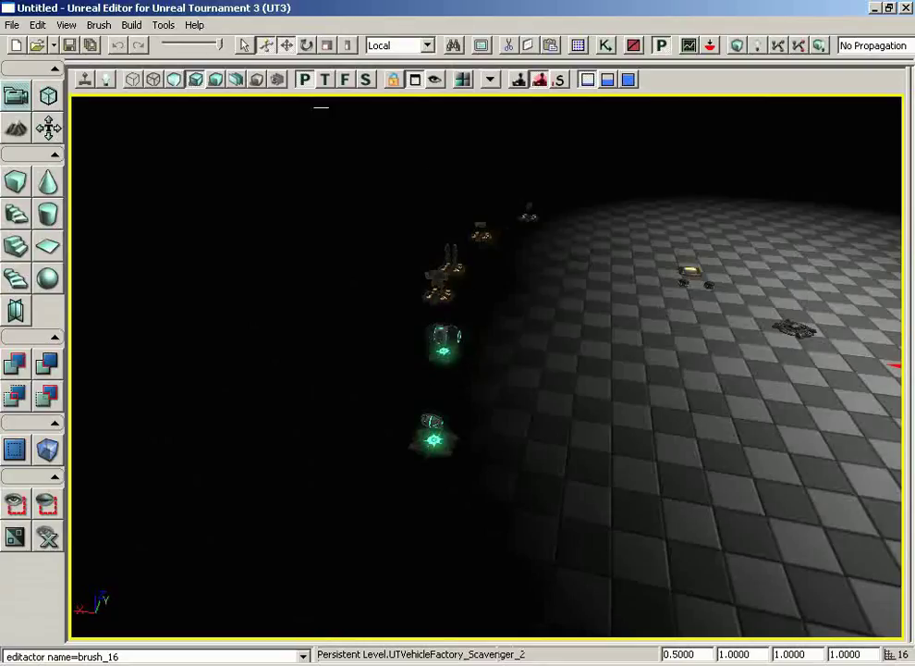
click(165, 26)
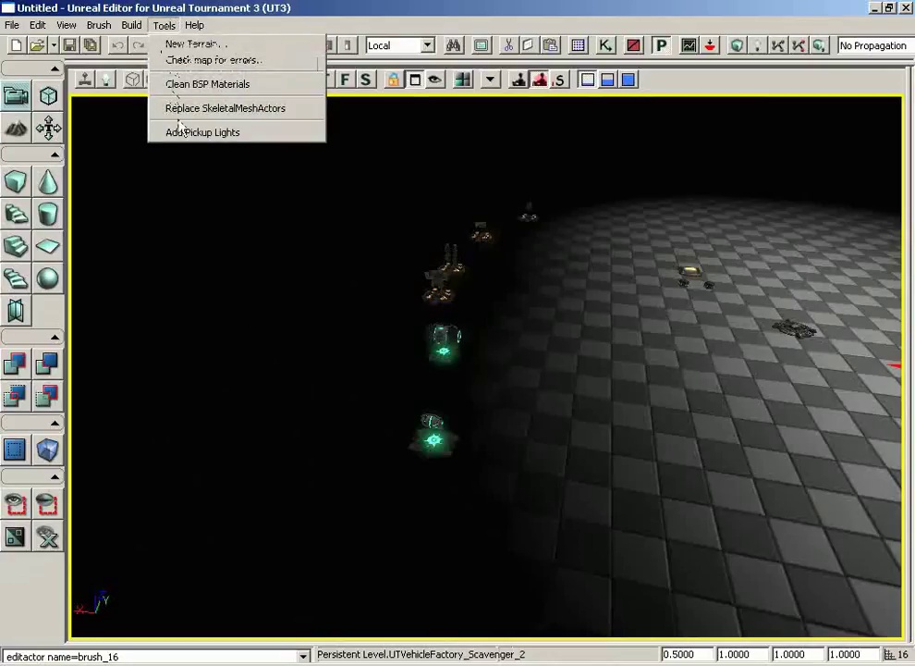
click(245, 134)
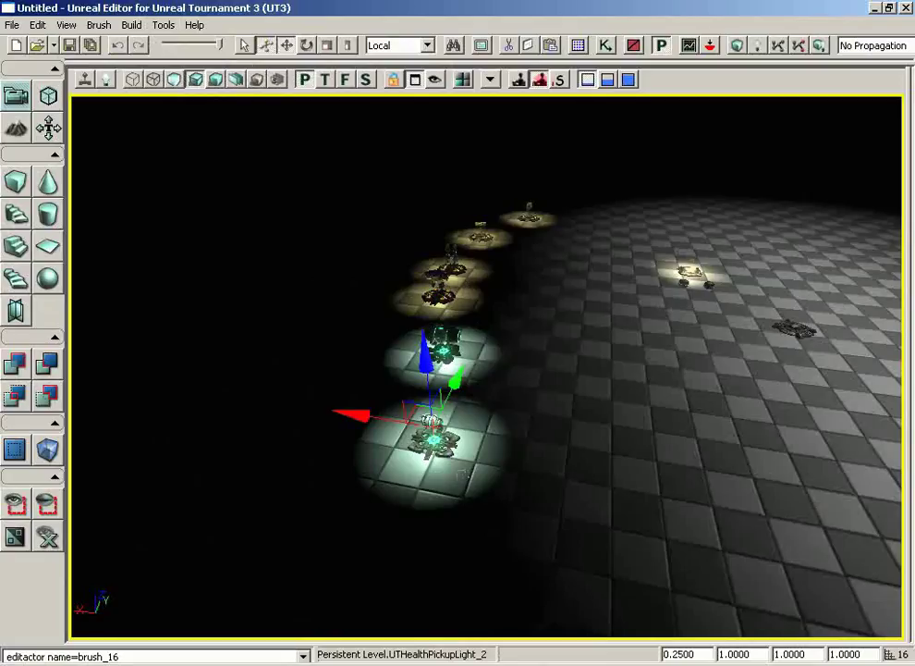
Build all of the level again, review the remaining Map Check entries and close the report.
click(821, 47)
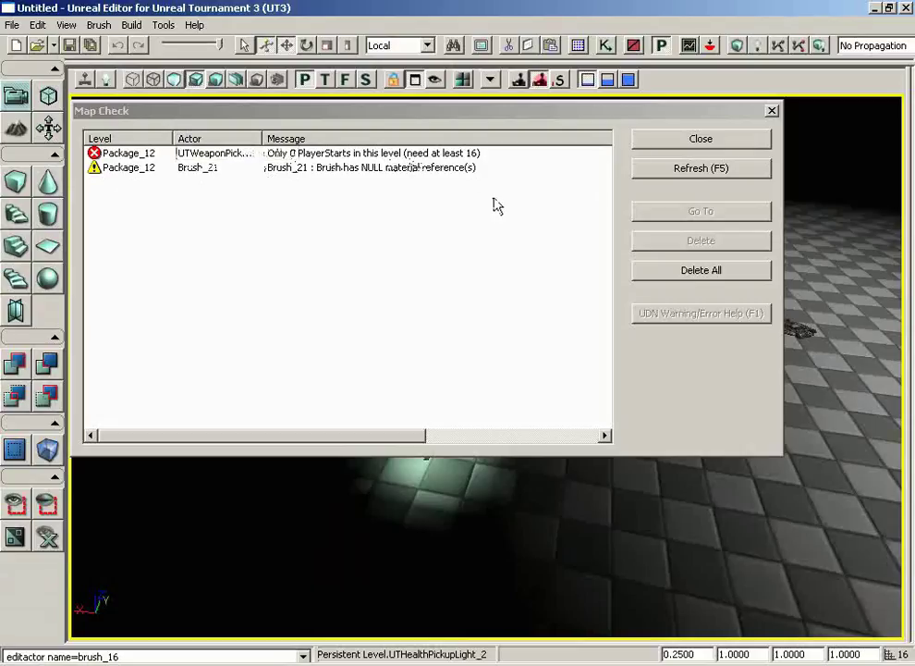
click(319, 156)
click(344, 170)
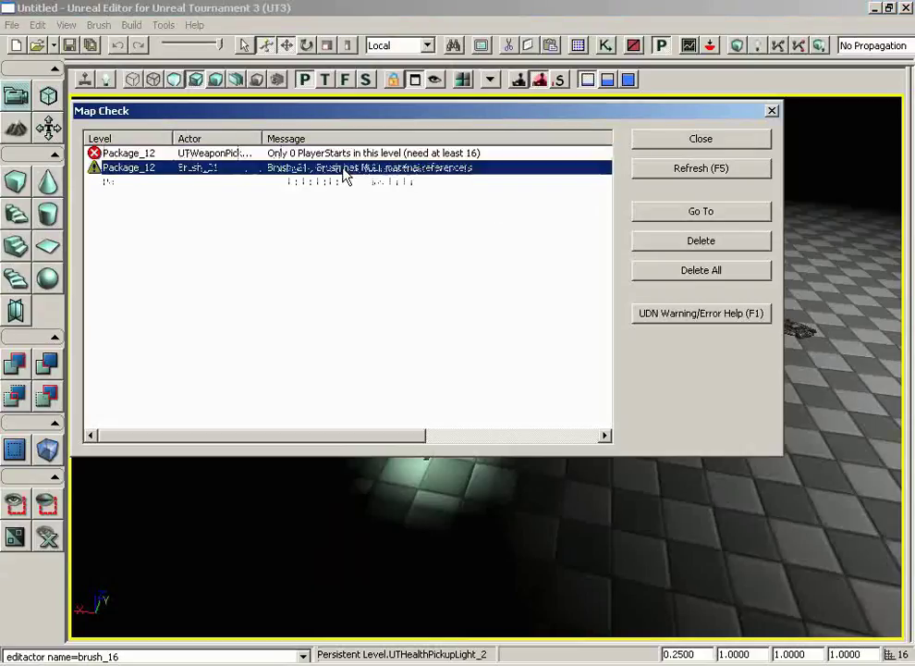
click(748, 142)
Play the level from the lit floor near the jump boots and walk past the weapon base towards the armor pickups.
drag(753, 374, 871, 297)
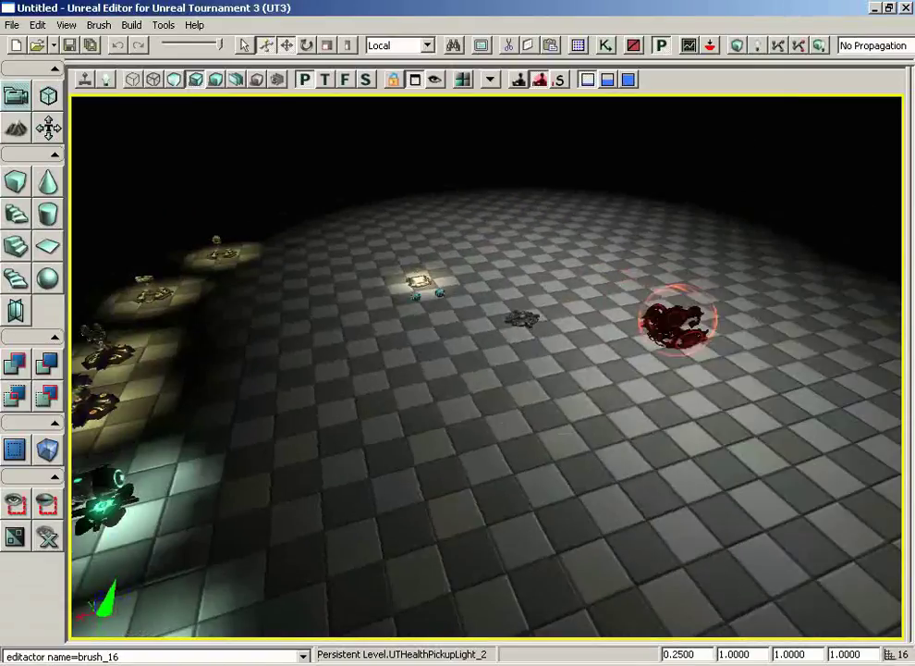
right_click(513, 398)
click(543, 388)
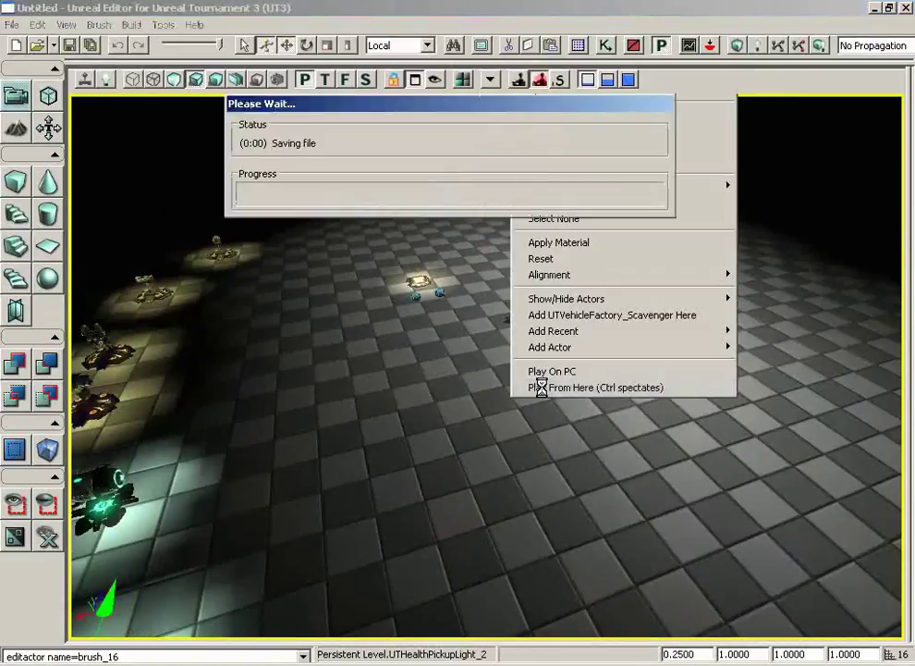
key(w)
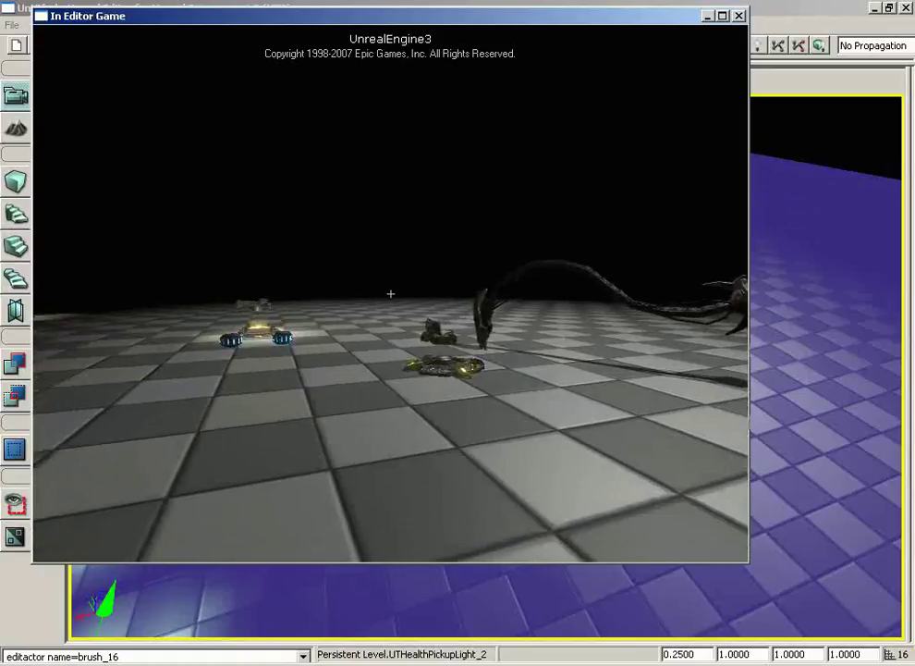
key(w)
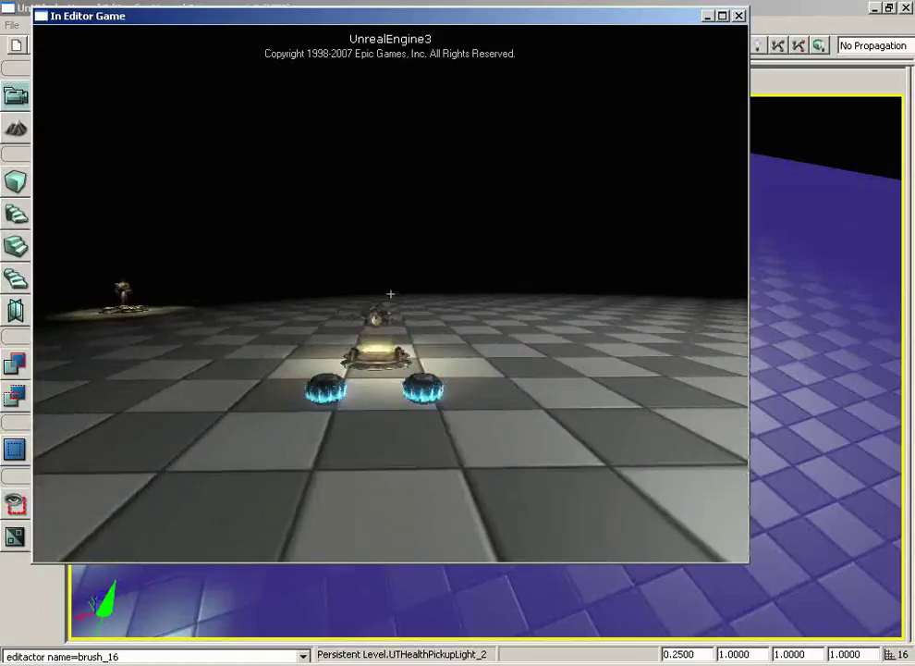
key(w)
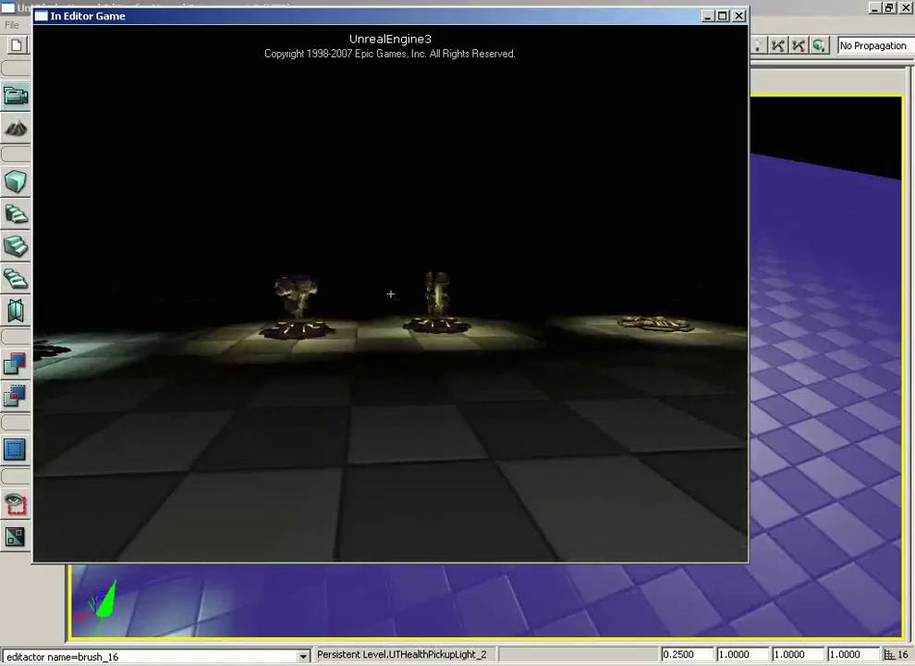
Walk along the row of armor and health pickups in the game and inspect their pickup lighting.
key(w)
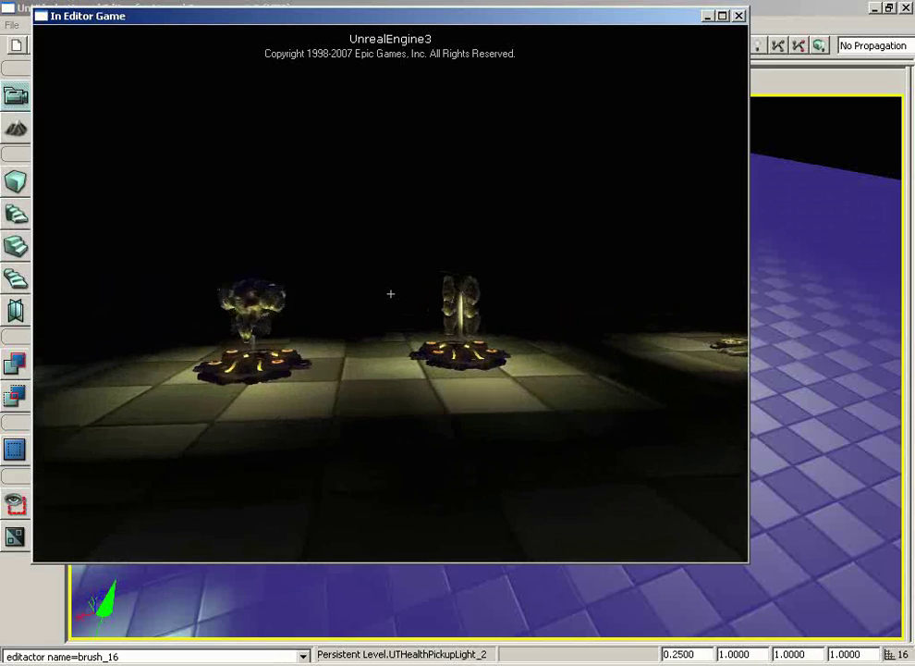
key(w)
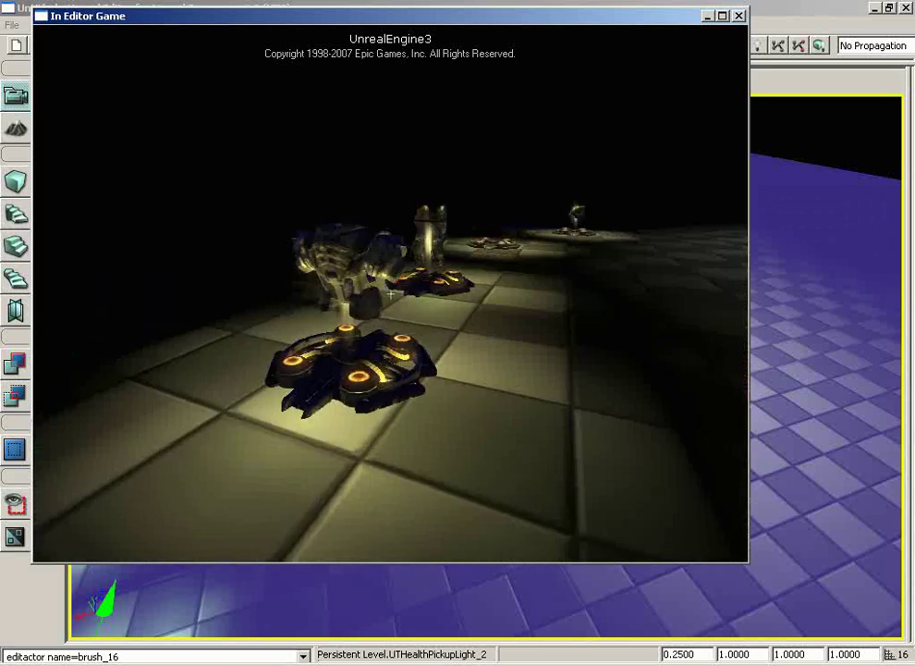
key(w)
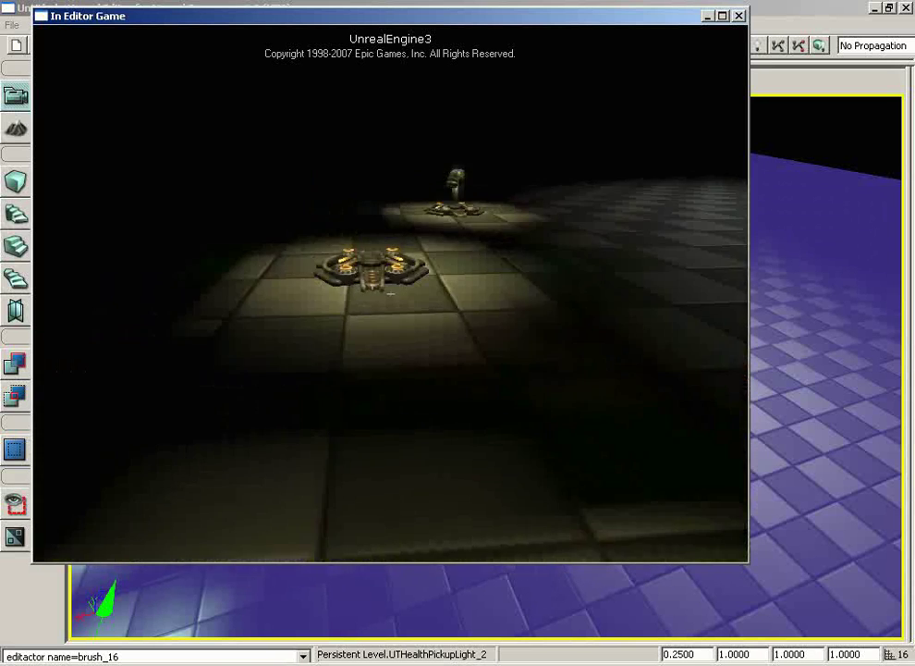
key(w)
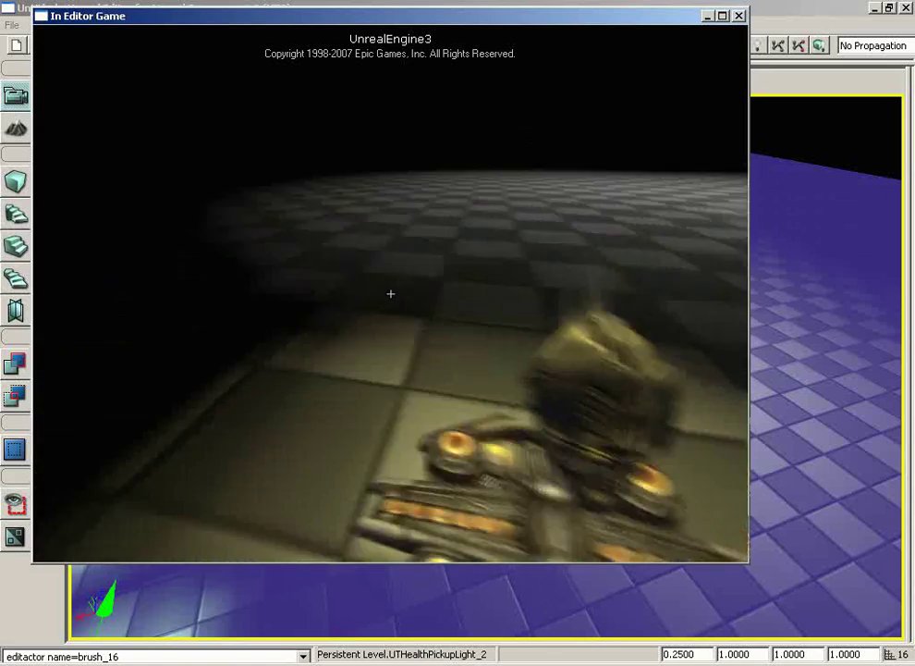
key(w)
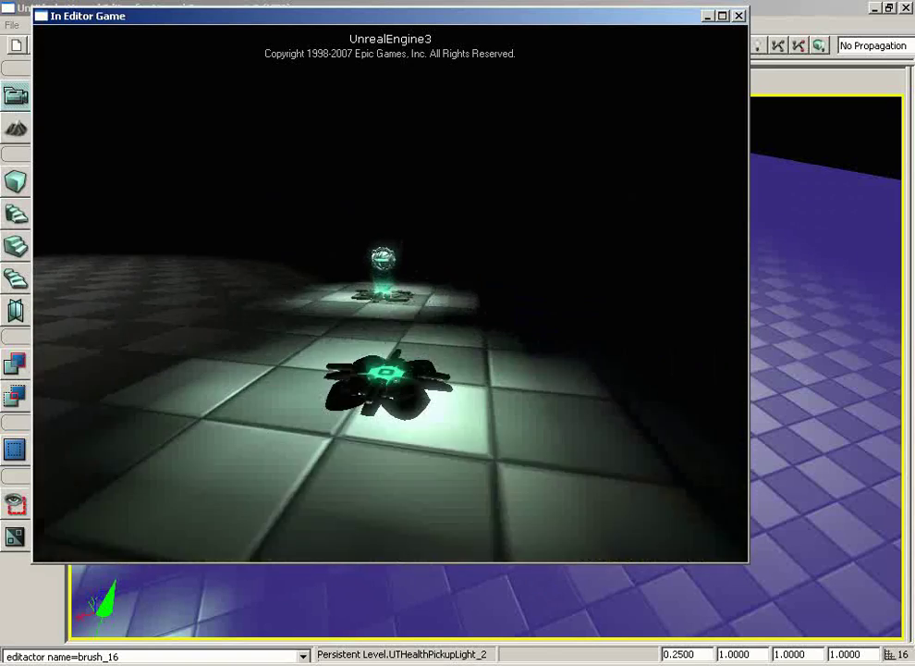
Walk up to the Scavenger, enter it to try the vehicle, and end the play session.
key(w)
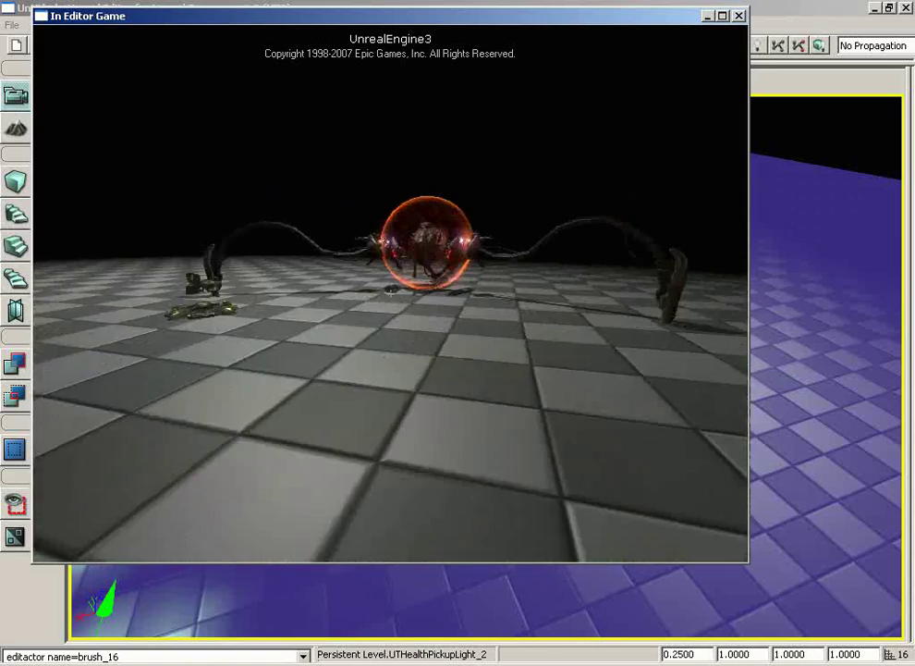
key(w)
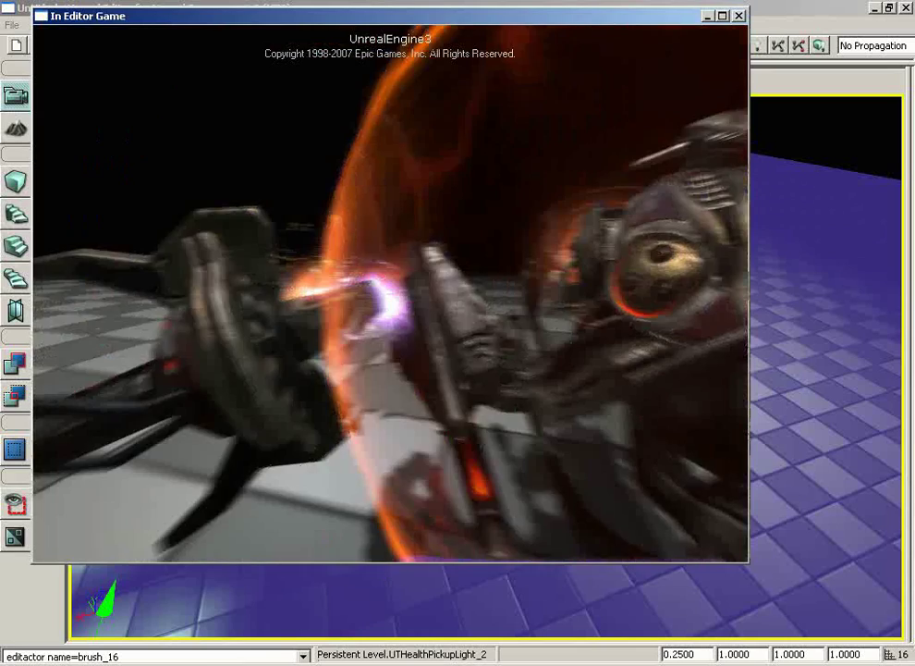
key(e)
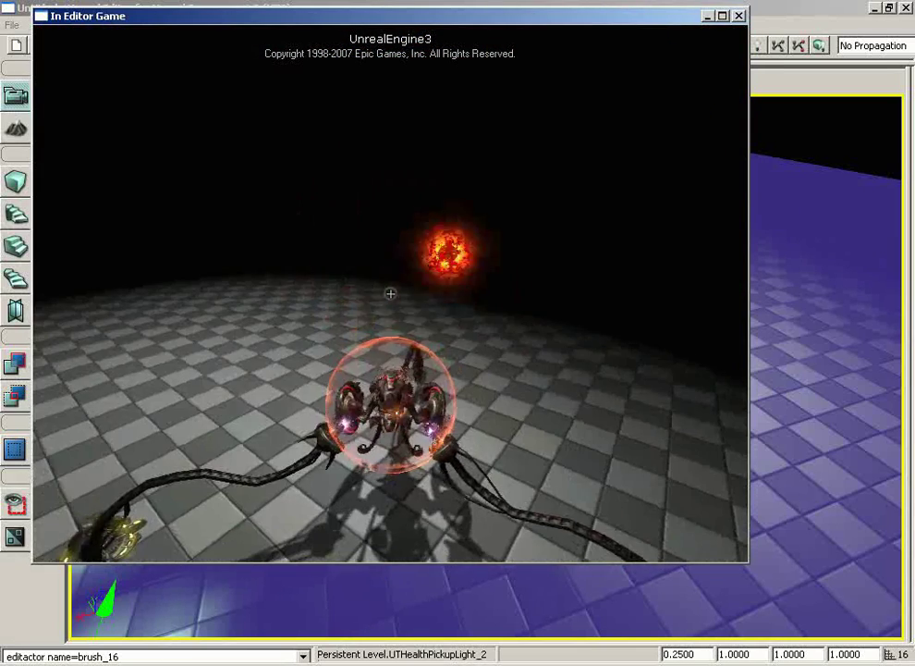
key(Escape)
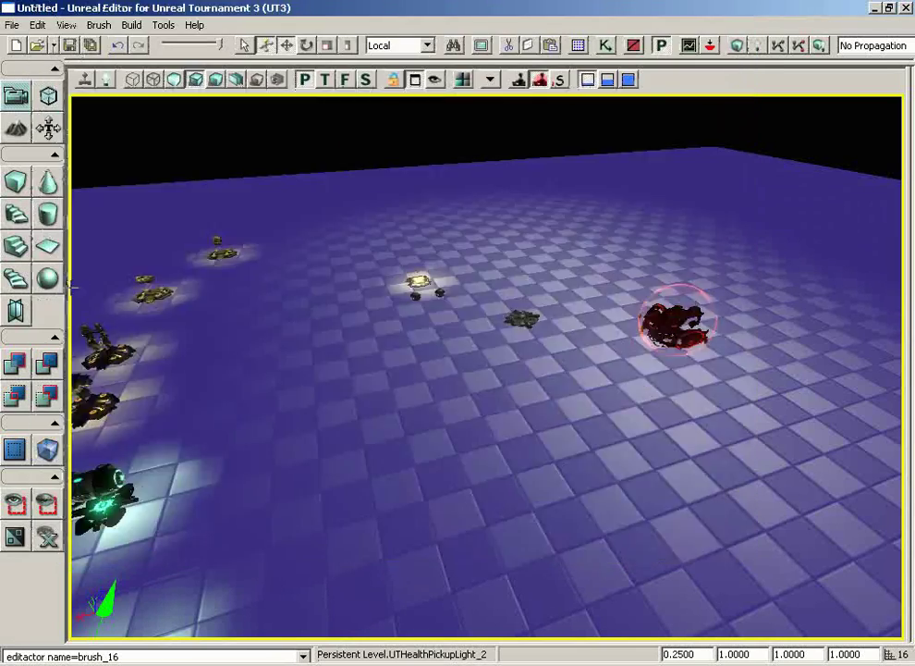
Save the current level in the Maps folder as DM-ActorTest.
click(12, 25)
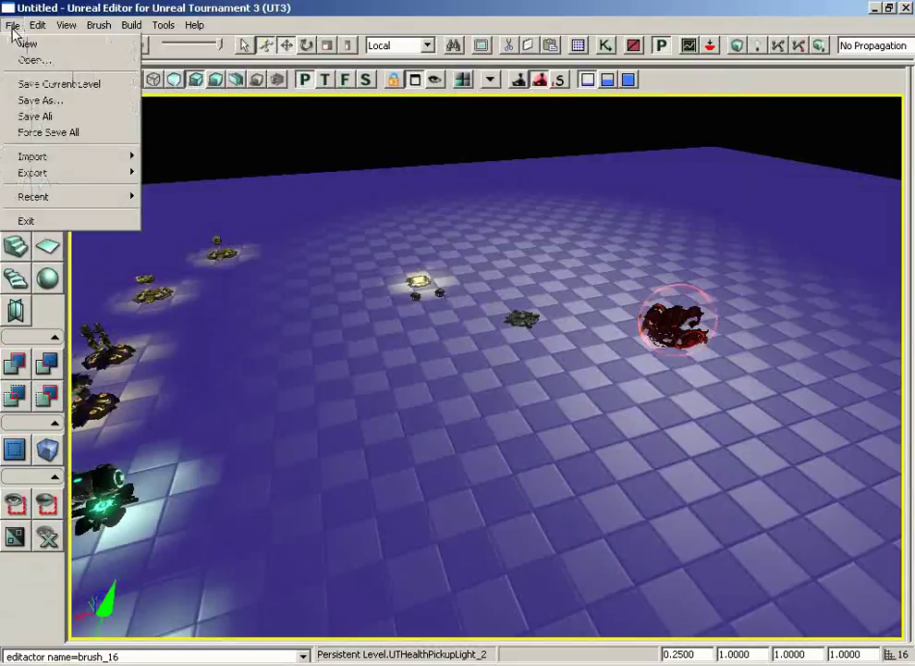
click(45, 86)
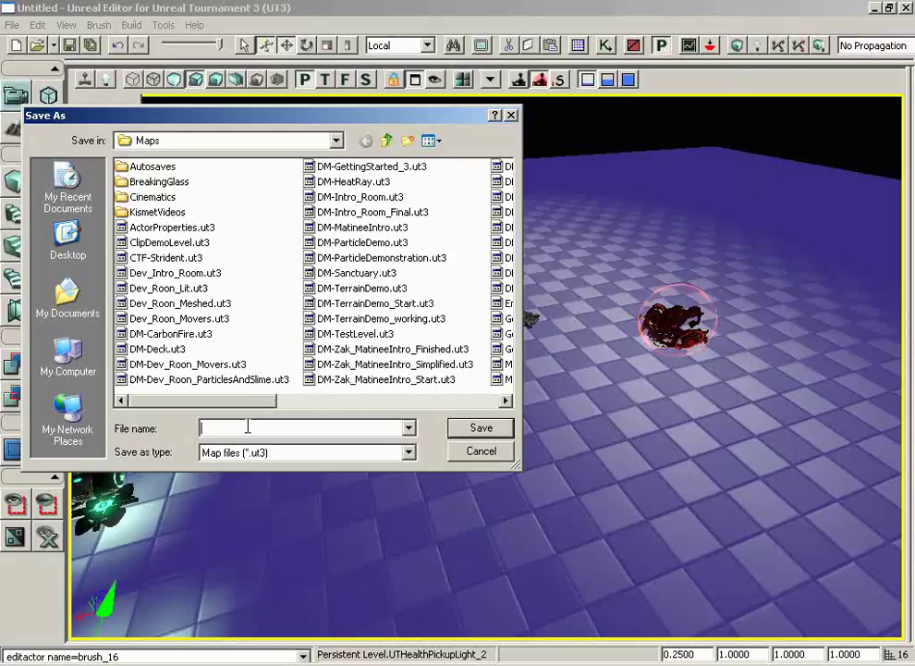
text(DM)
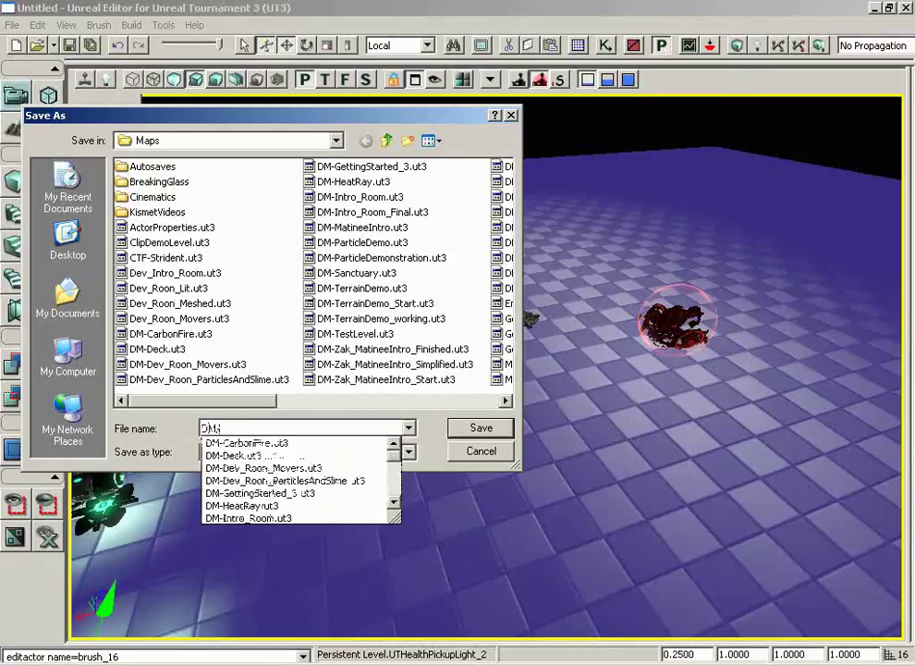
text(-)
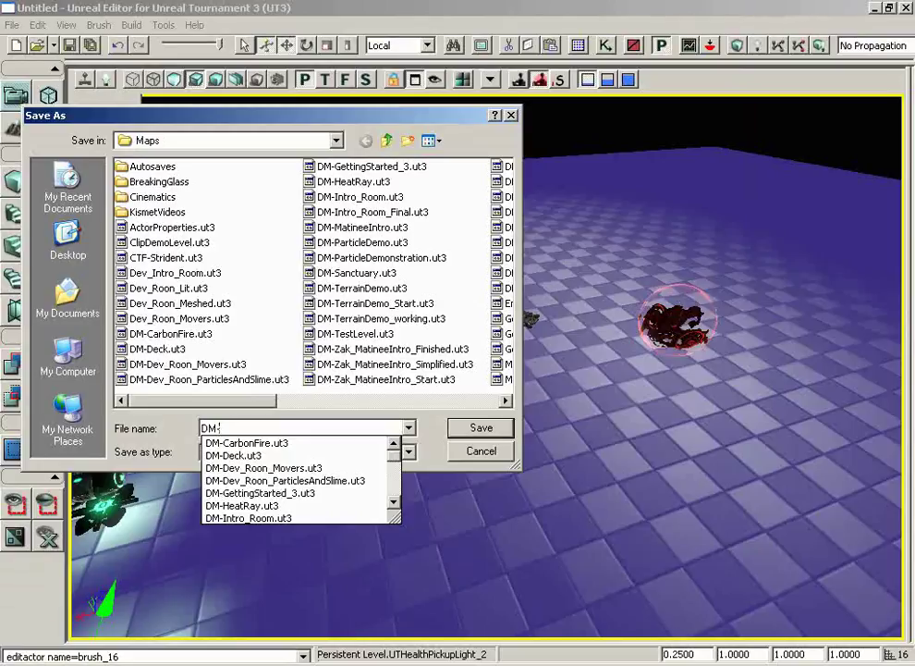
text(ActorTest)
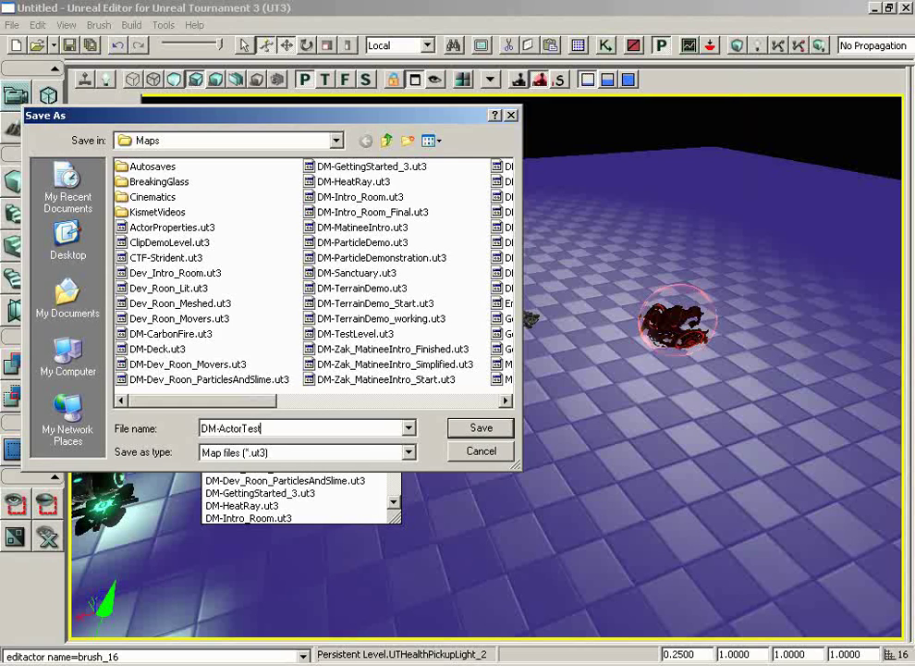
key(Return)
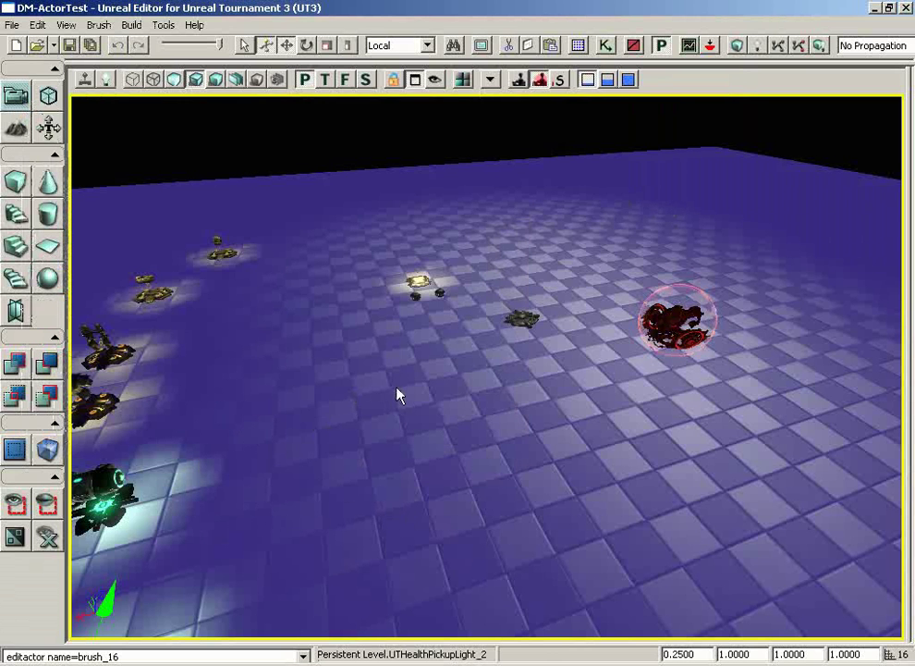
Start a play session from the checkered floor in front of the weapon base.
right_click(398, 395)
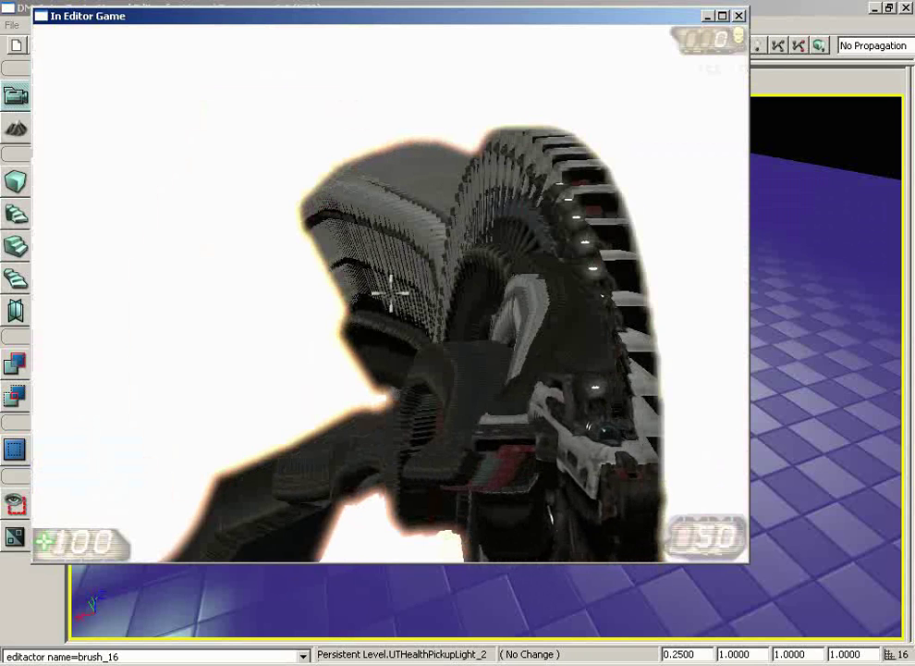
key(Escape)
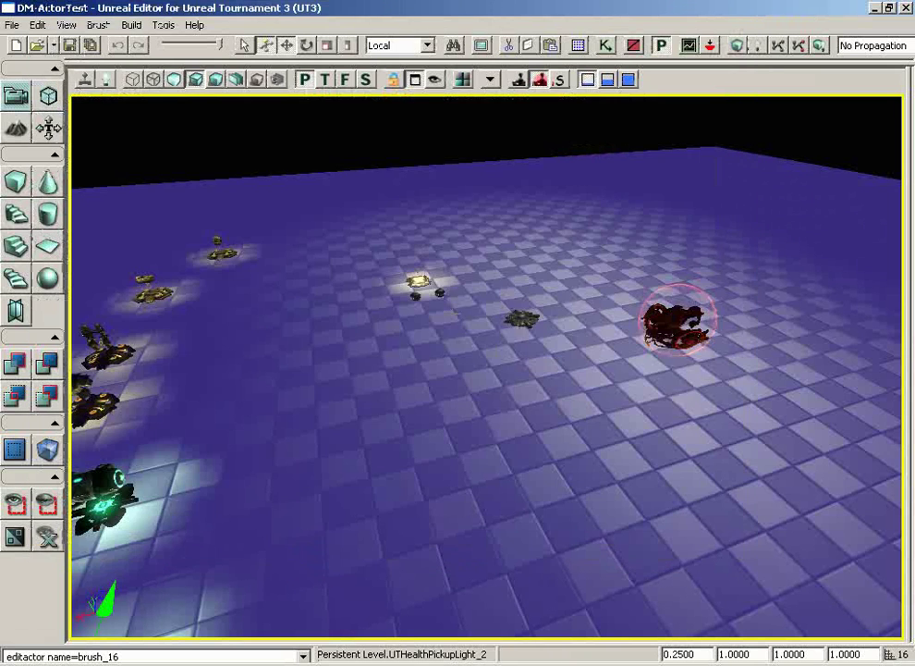
drag(454, 315, 444, 97)
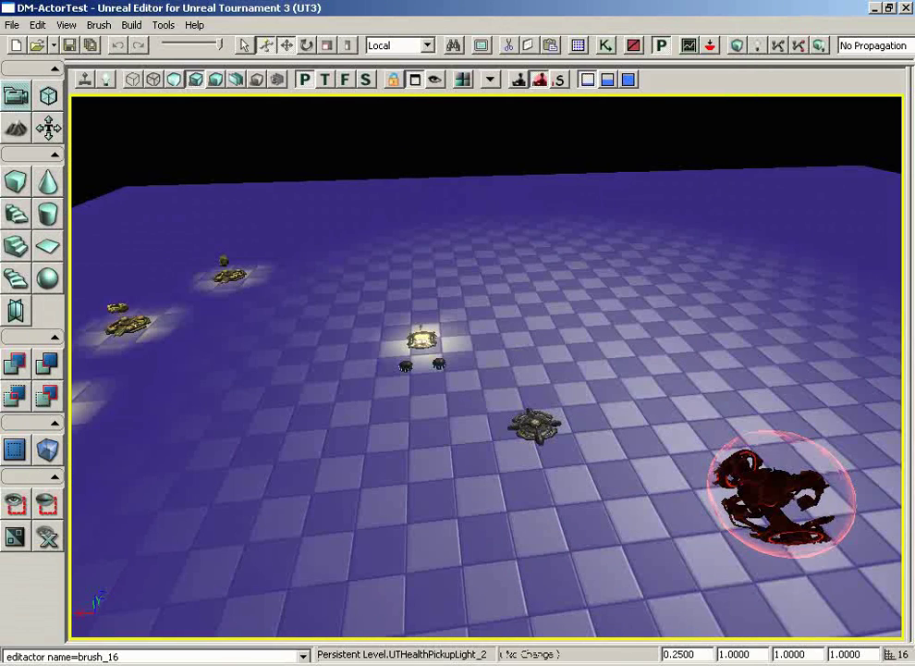
middle_drag(454, 318, 471, 386)
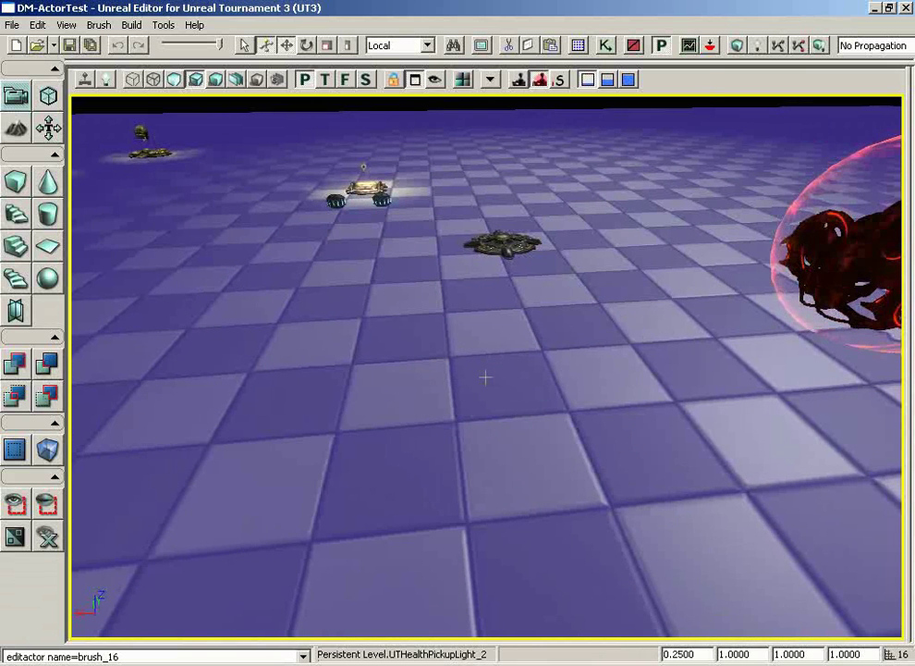
right_click(486, 378)
click(527, 341)
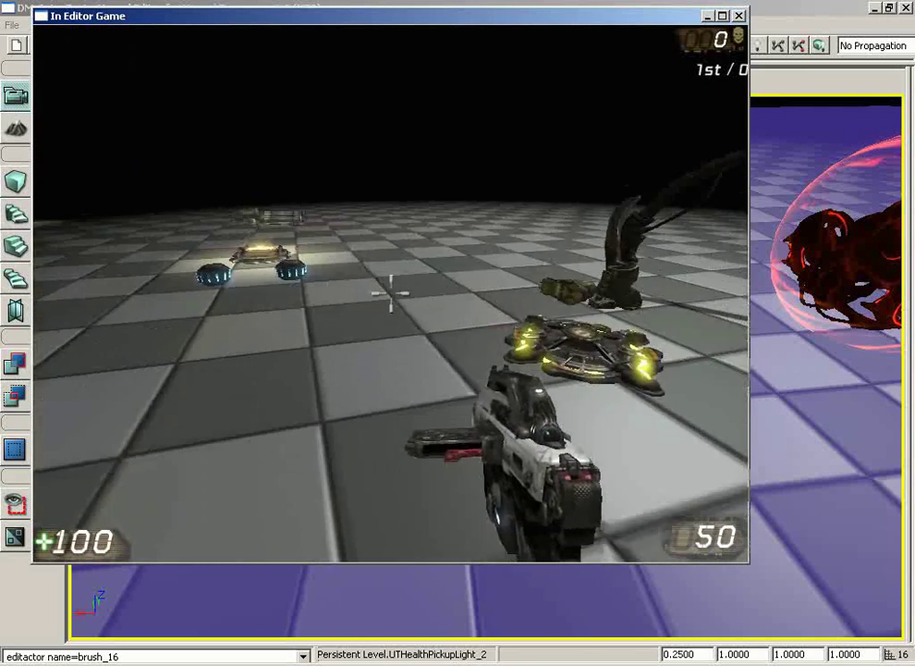
Pick up the Stinger Minigun and the jump boots in the game, and boot-jump towards the green-lit pickups.
key(w)
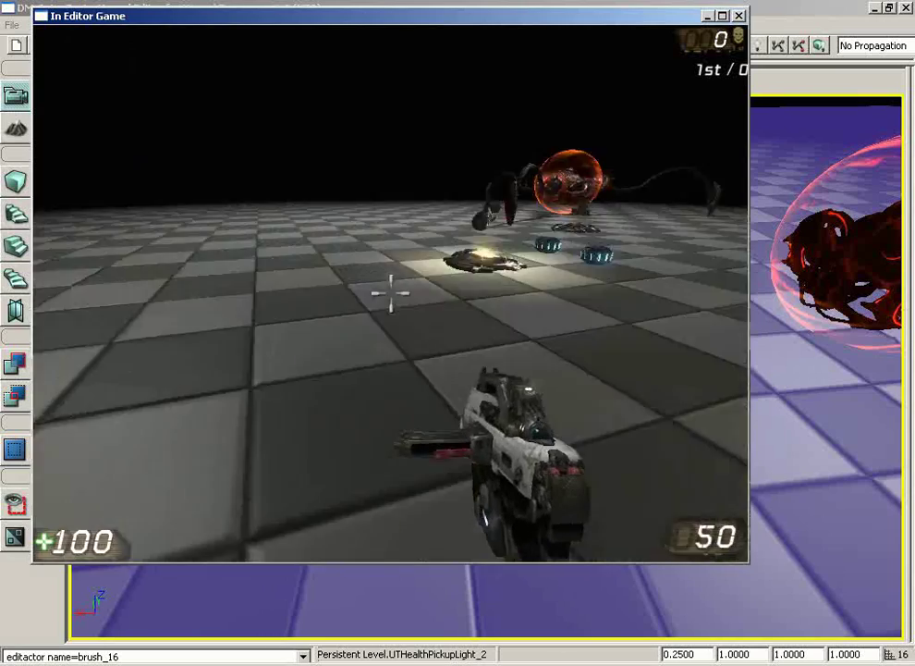
key(w)
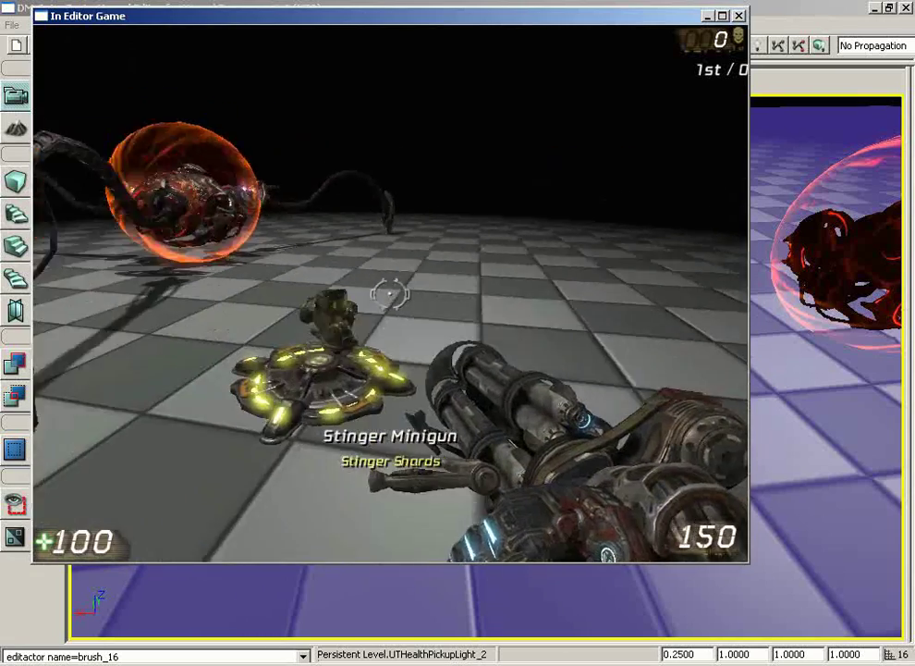
key(w)
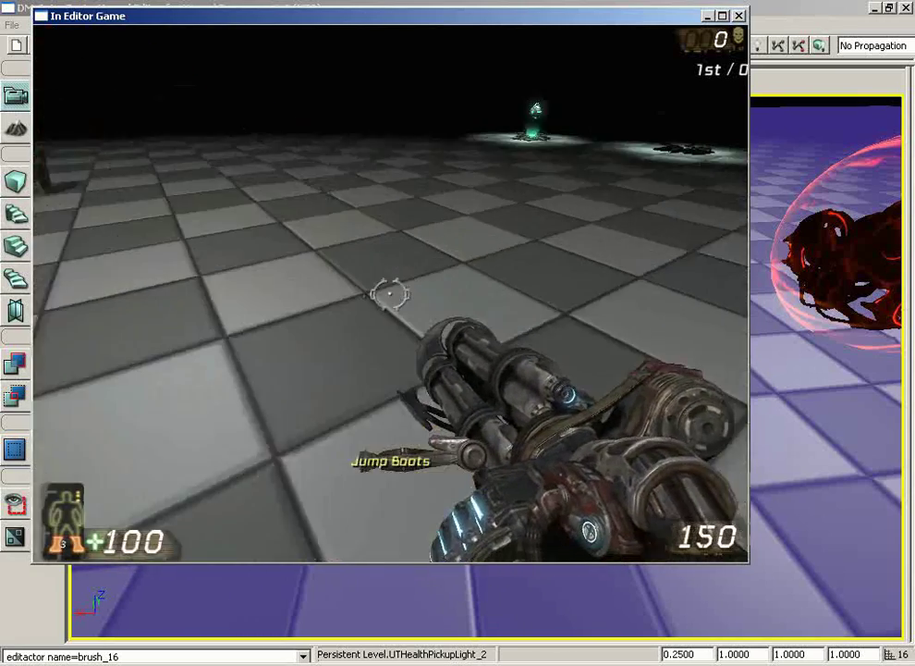
key(space)
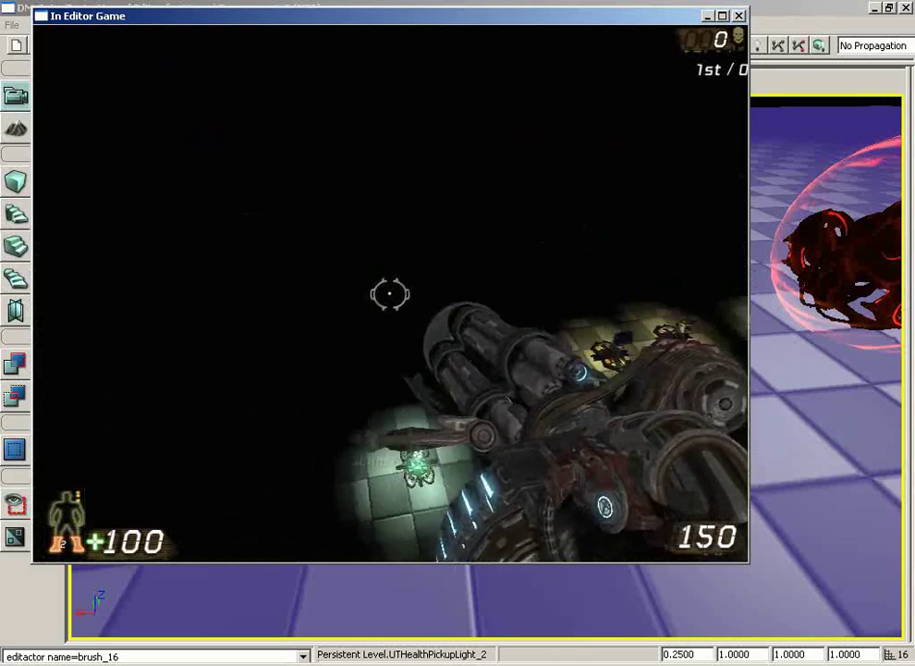
Walk along the lit pickup row and collect the armor pieces, including the thighpads and armored helmet.
key(w)
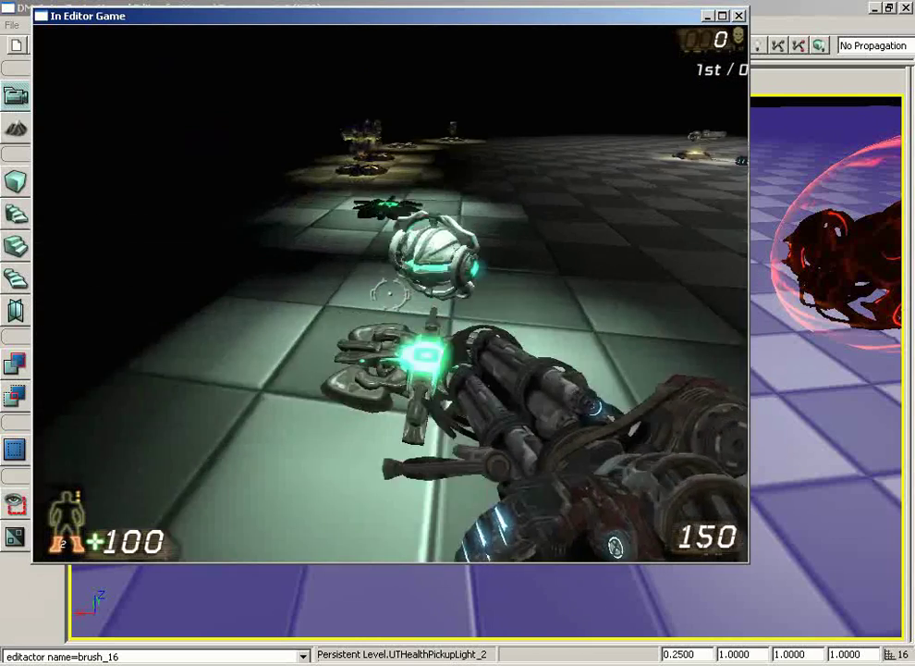
key(w)
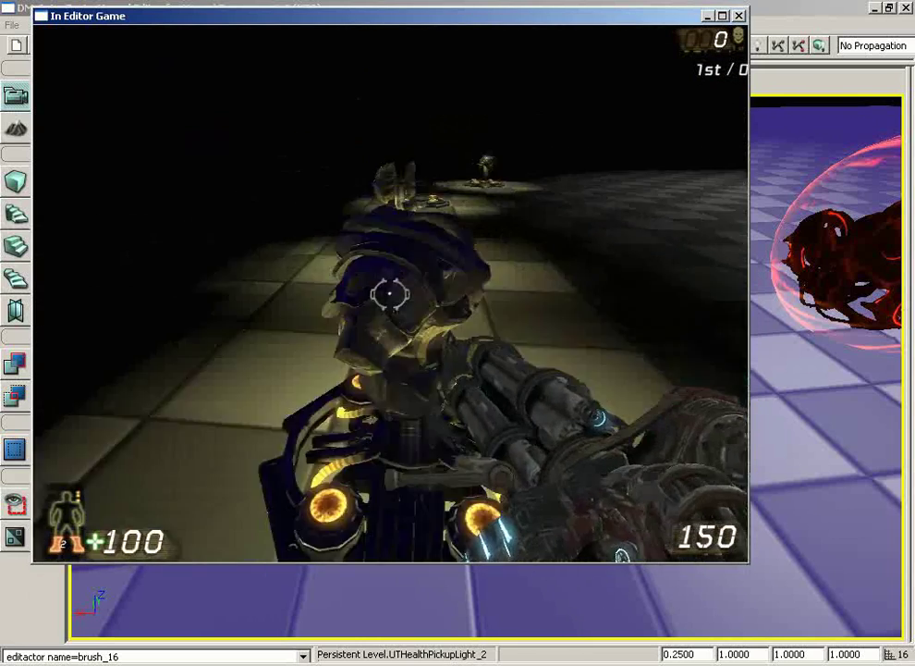
key(w)
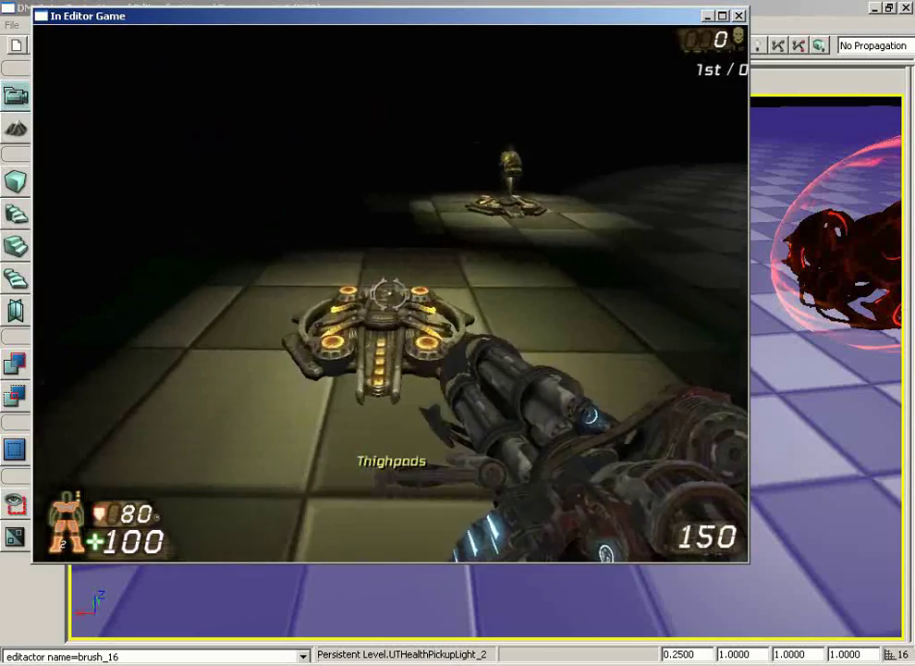
key(w)
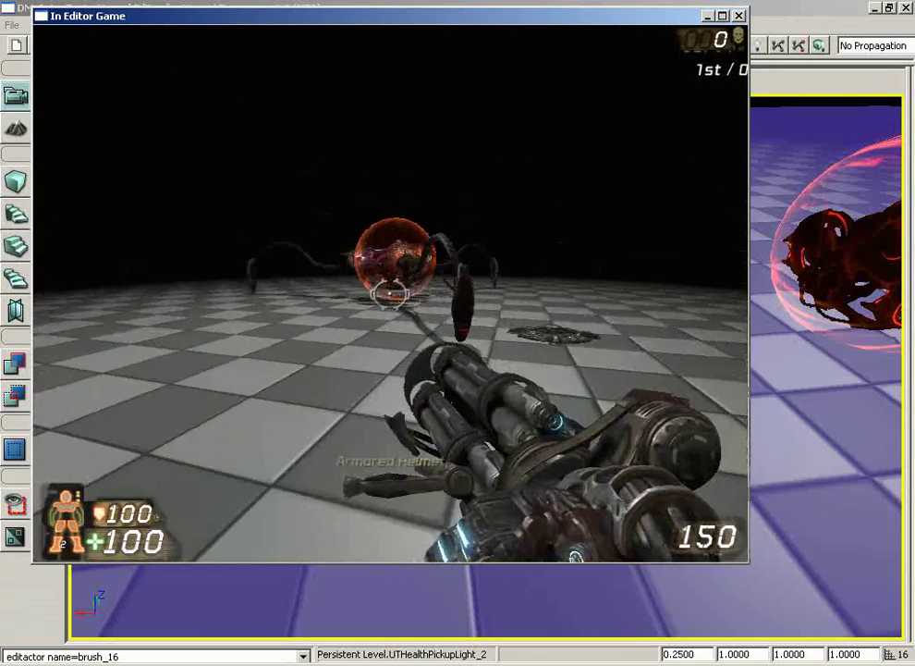
Collect the Stinger Shards ammo and test-fire the Stinger Minigun on the way to the Scavenger.
key(w)
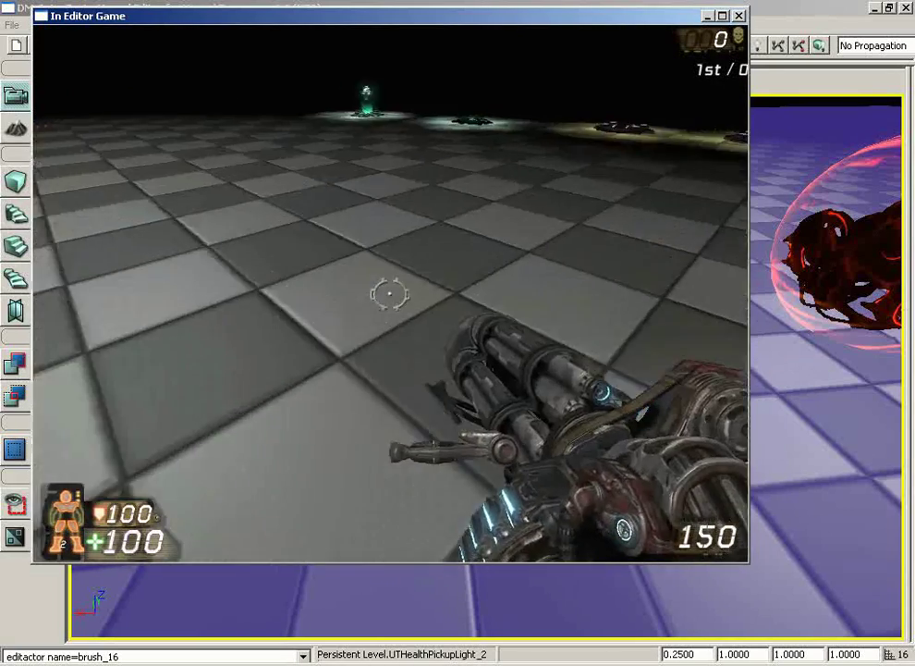
click(390, 294)
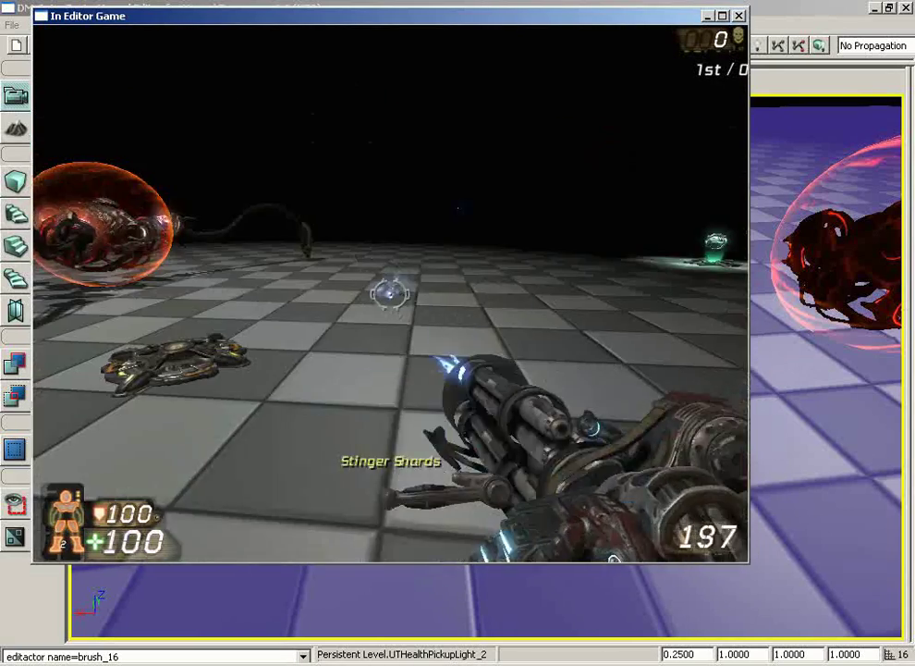
drag(390, 294, 390, 294)
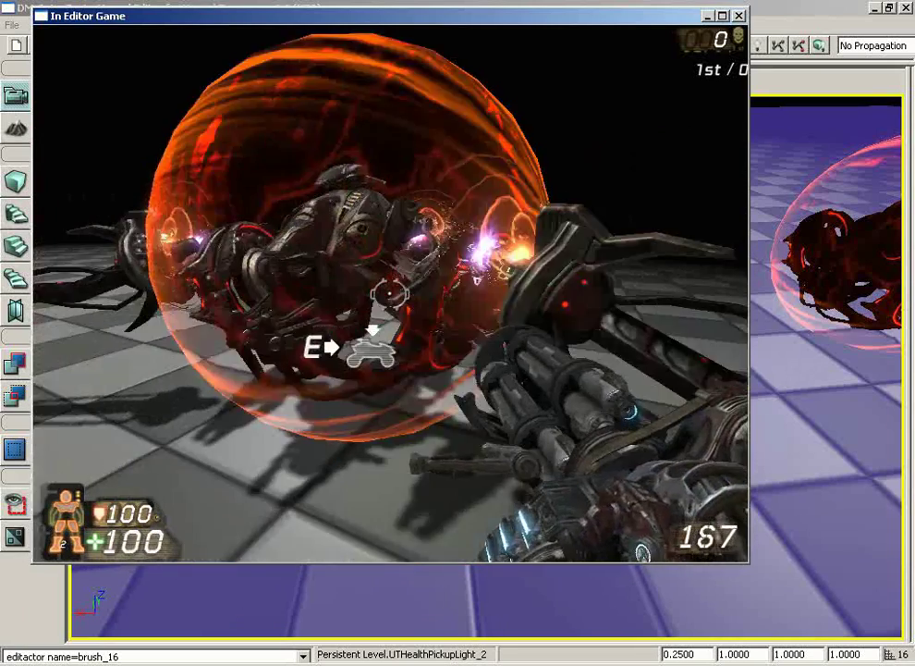
Enter the Scavenger, test its weapon and movement around the floor, and end the play session.
key(e)
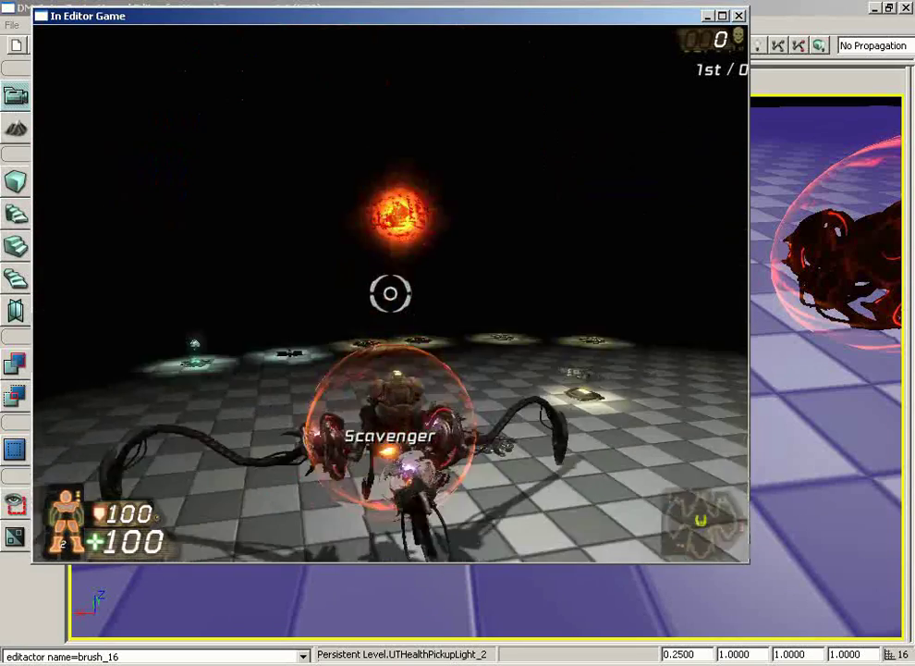
click(390, 293)
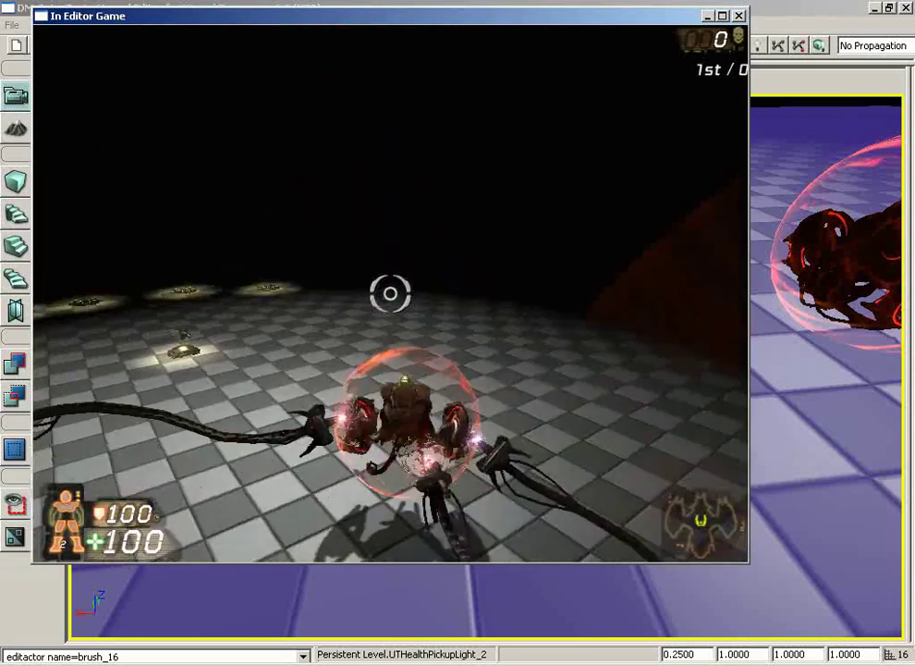
click(390, 294)
key(s)
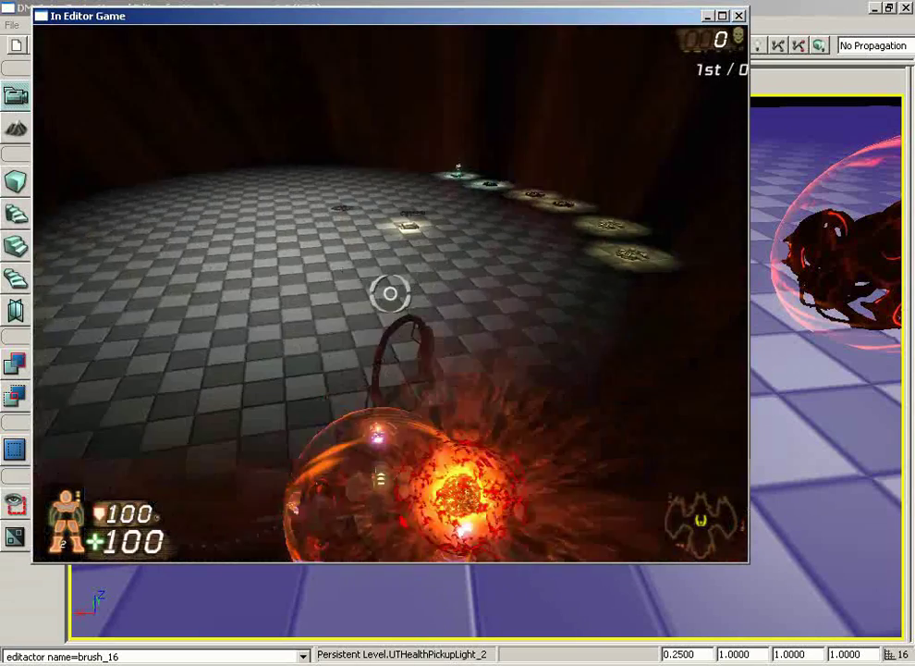
key(w)
key(w)
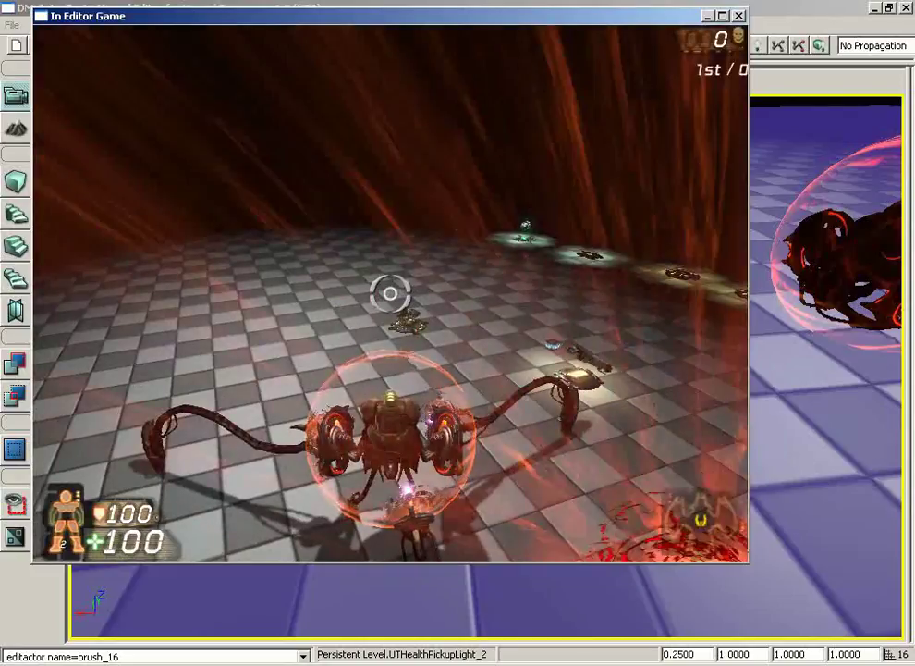
key(Escape)
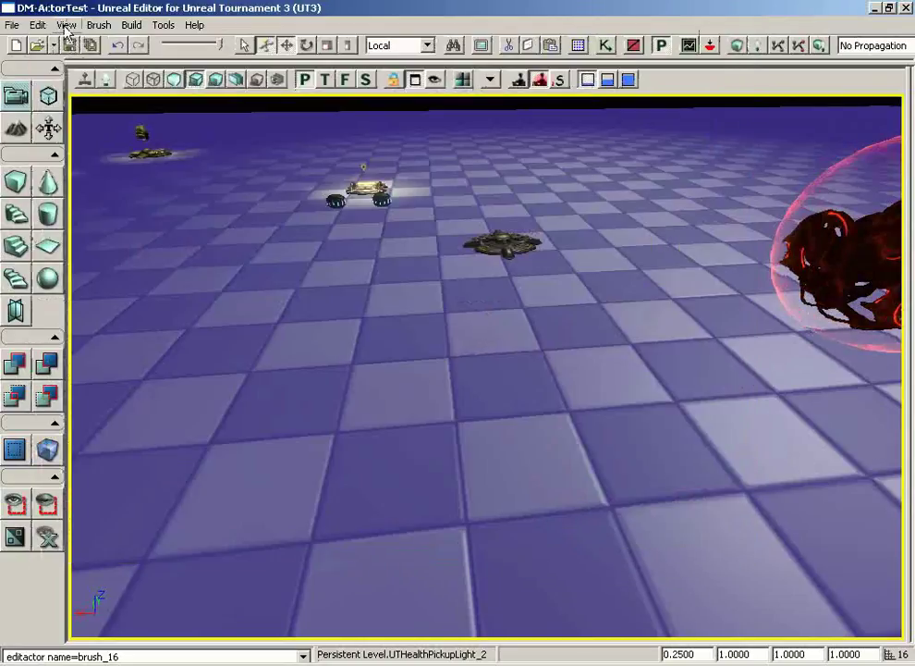